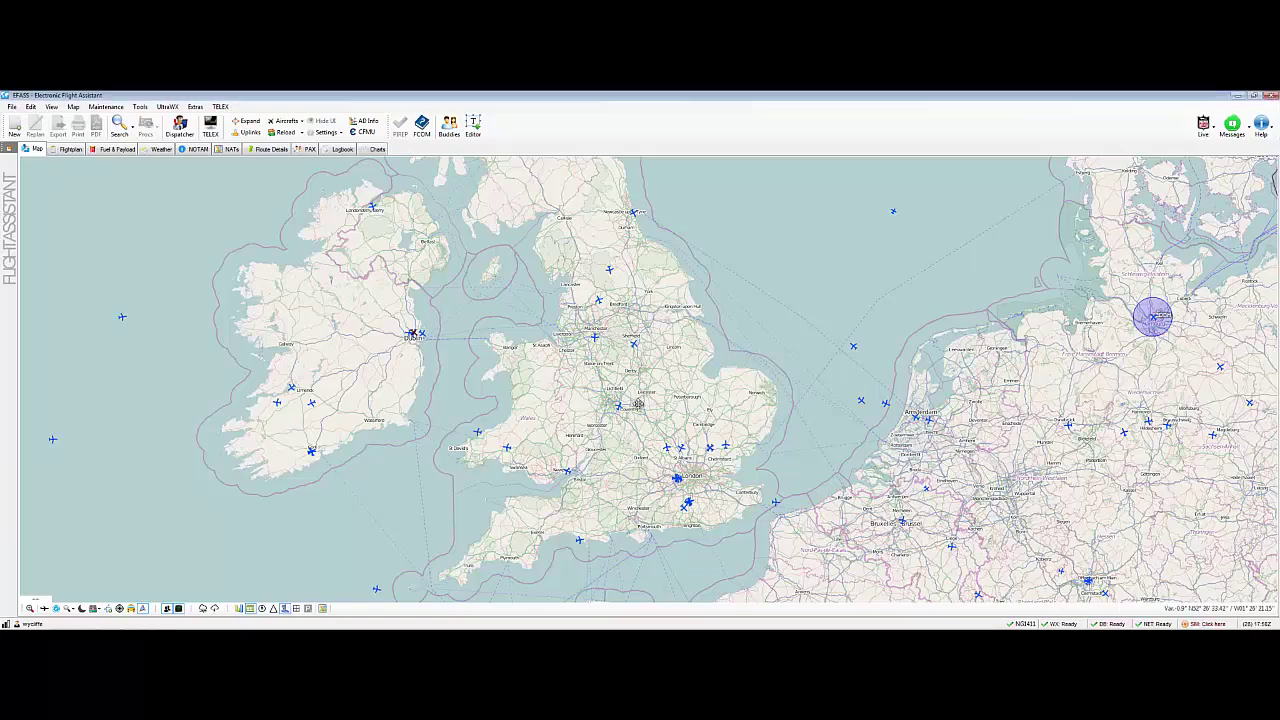
# Examine the map from the British Isles overview across the Bristol Channel down to the city of Cardiff.
pyautogui.moveTo(660, 386); pyautogui.dragTo(730, 315)
pyautogui.moveTo(643, 416); pyautogui.dragTo(719, 337)
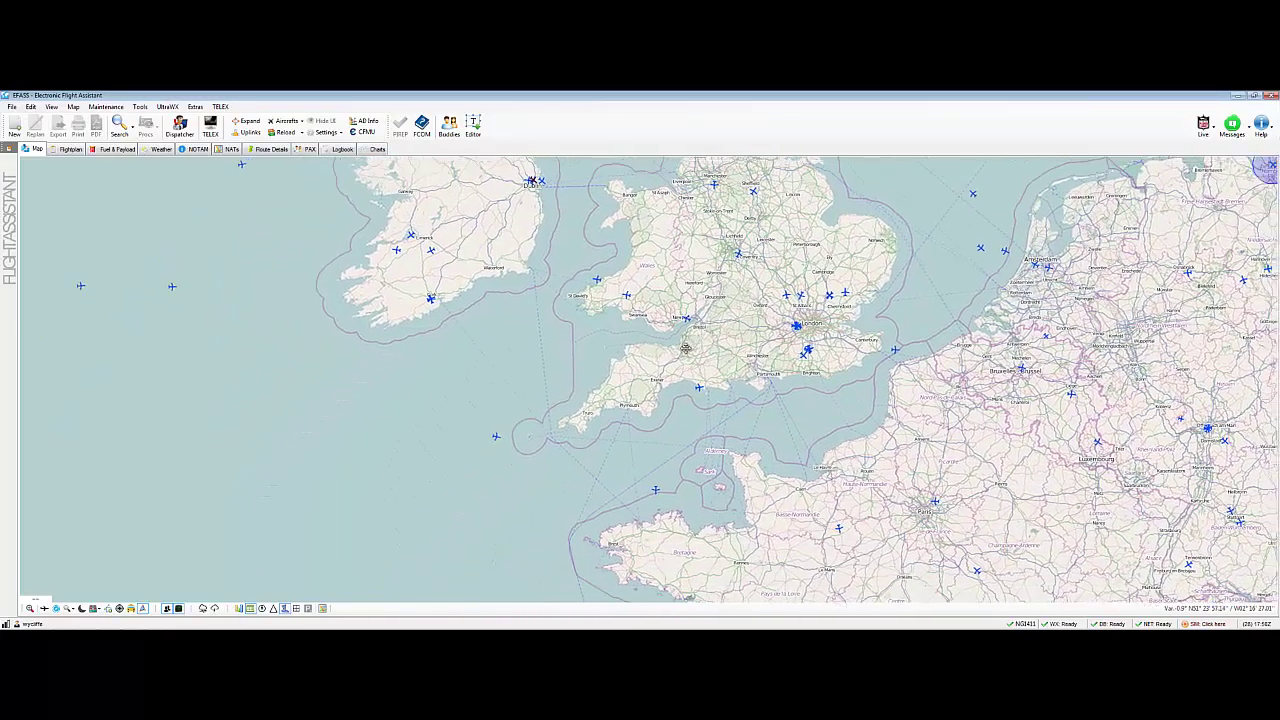
pyautogui.scroll(2, 378, 426)
pyautogui.moveTo(378, 426); pyautogui.dragTo(557, 434)
pyautogui.scroll(1, 560, 437)
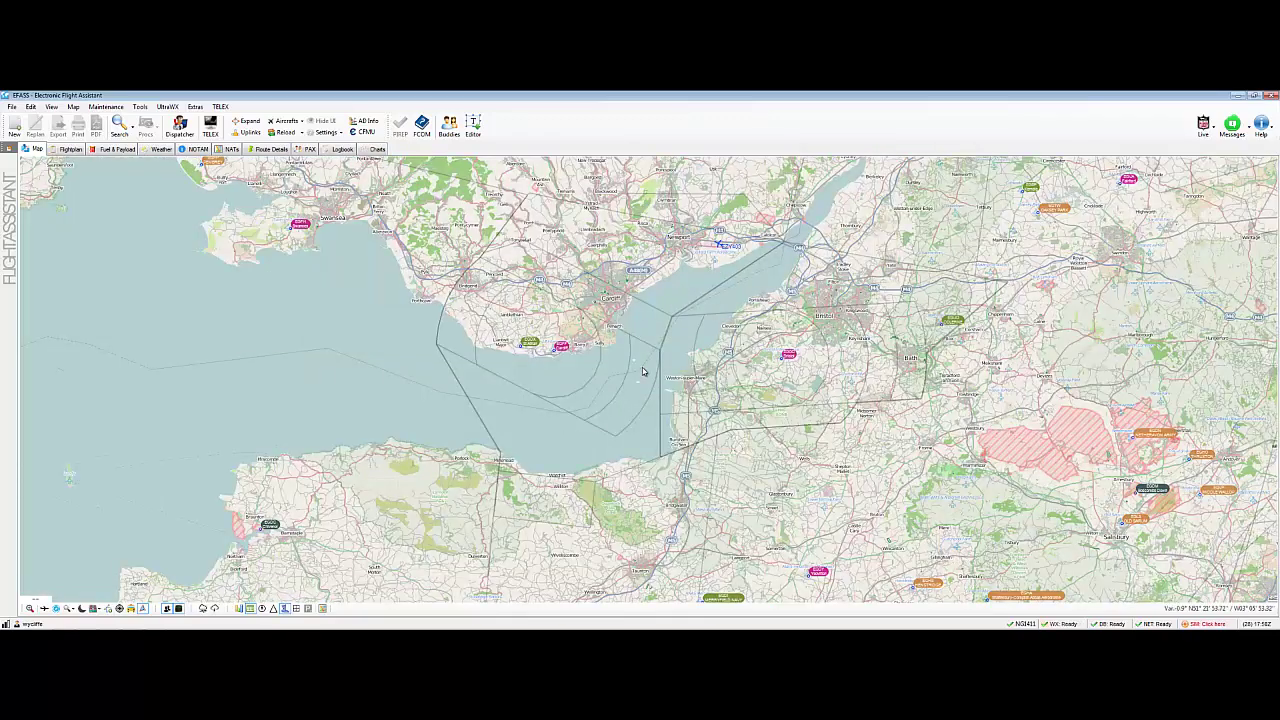
pyautogui.scroll(1, 643, 372)
pyautogui.moveTo(614, 349); pyautogui.dragTo(723, 474)
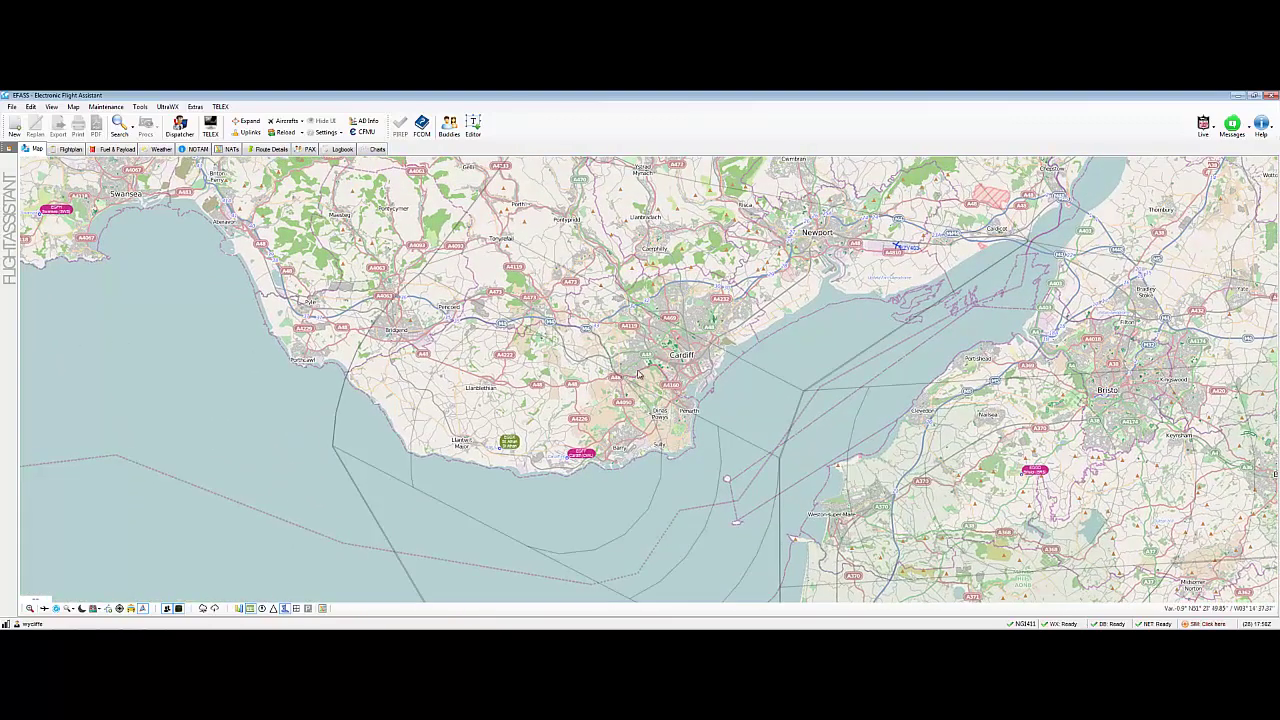
pyautogui.moveTo(638, 374); pyautogui.dragTo(670, 383)
pyautogui.scroll(1, 669, 447)
pyautogui.scroll(-1, 656, 450)
pyautogui.scroll(1, 670, 383)
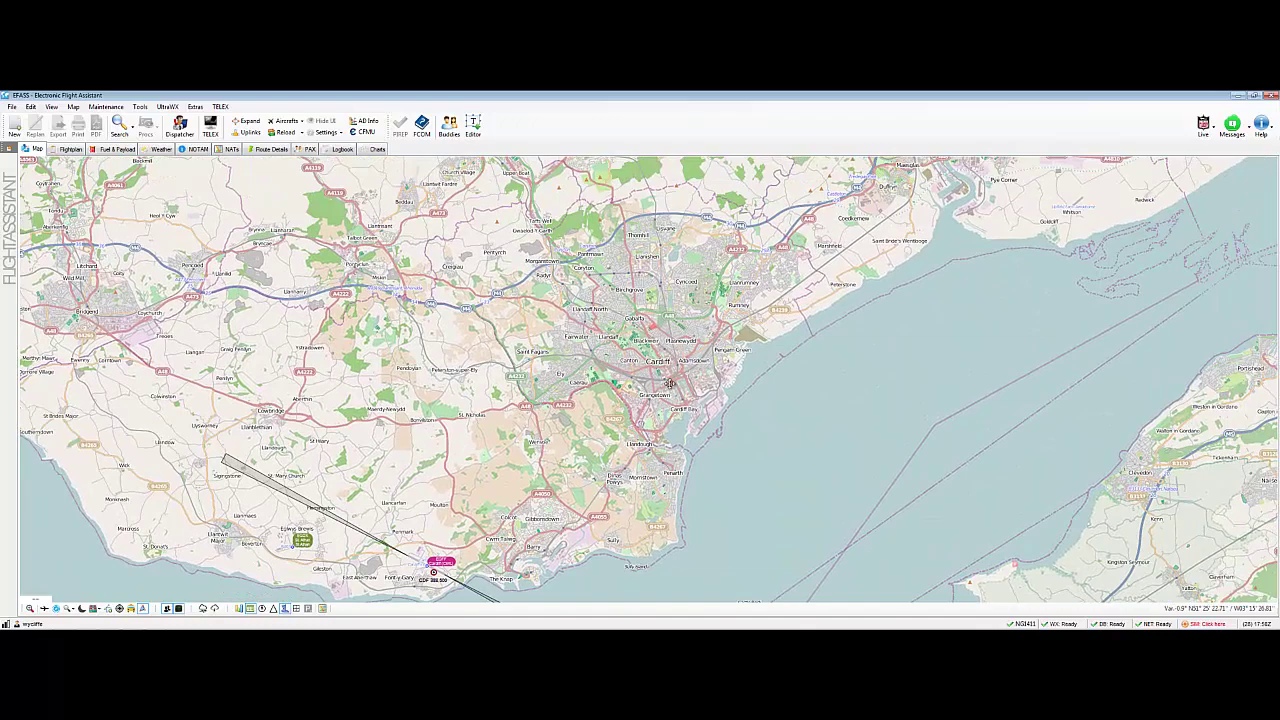
pyautogui.moveTo(663, 333); pyautogui.dragTo(657, 387)
pyautogui.scroll(1, 656, 385)
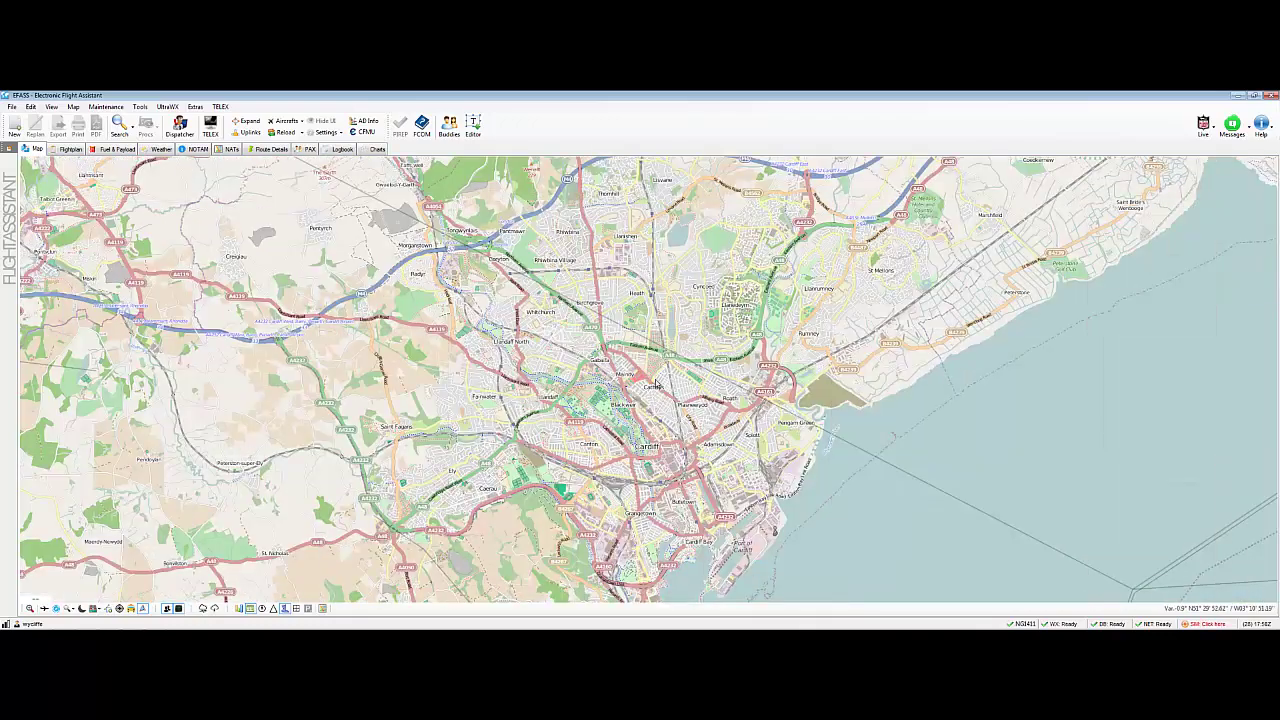
# Inspect the street-level map of central Cardiff, including Millennium Stadium, the shopping streets and the castle grounds.
pyautogui.scroll(1, 657, 386)
pyautogui.scroll(1, 646, 429)
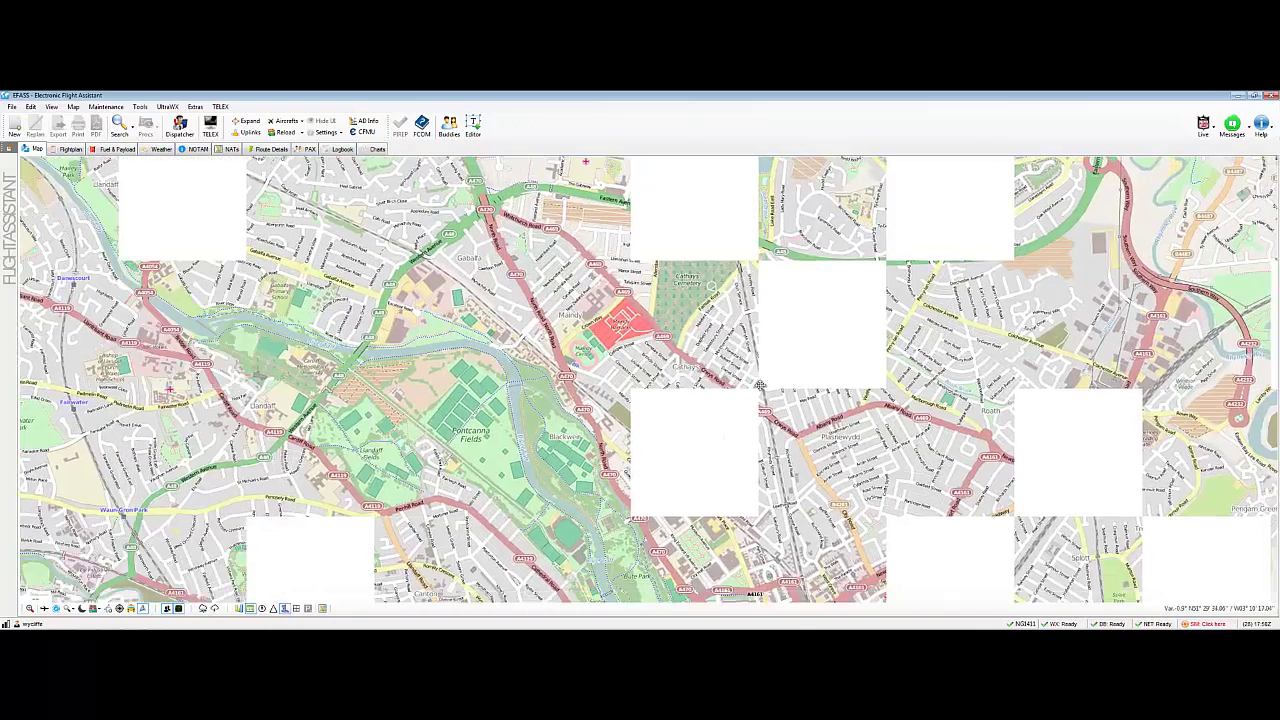
pyautogui.scroll(-1, 760, 385)
pyautogui.moveTo(760, 385); pyautogui.dragTo(676, 415)
pyautogui.scroll(1, 653, 424)
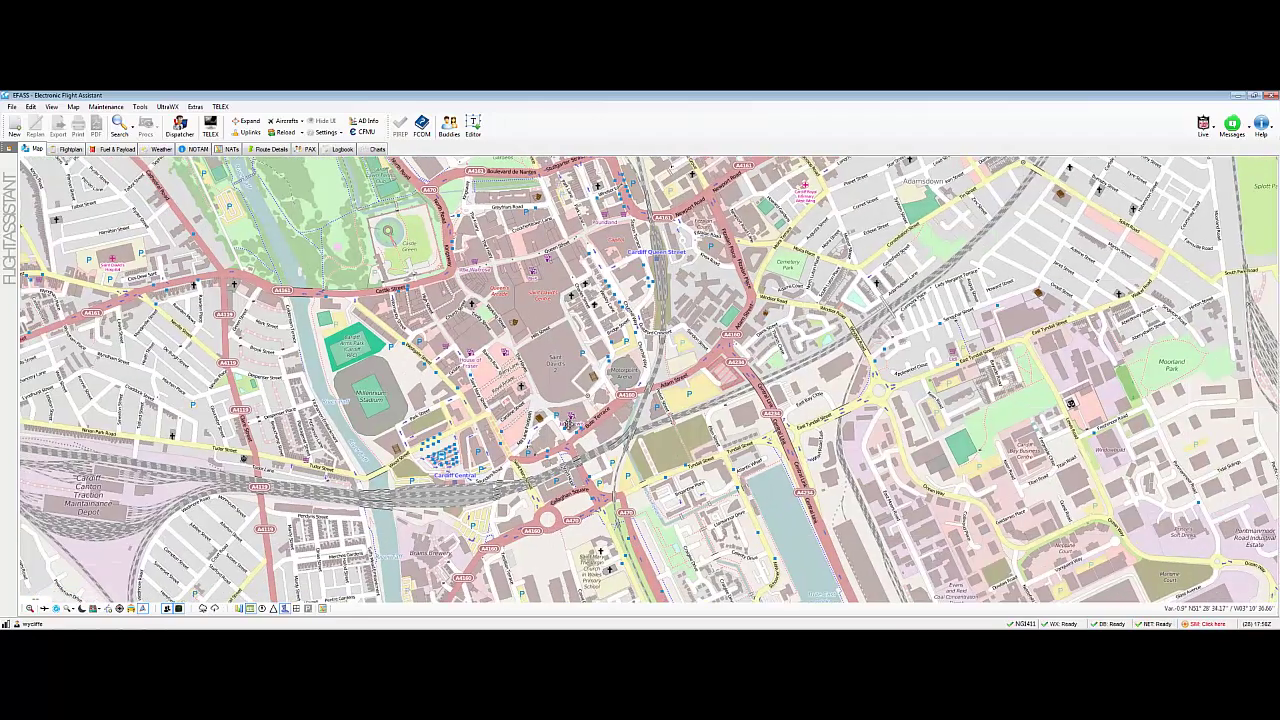
pyautogui.moveTo(568, 425); pyautogui.dragTo(576, 270)
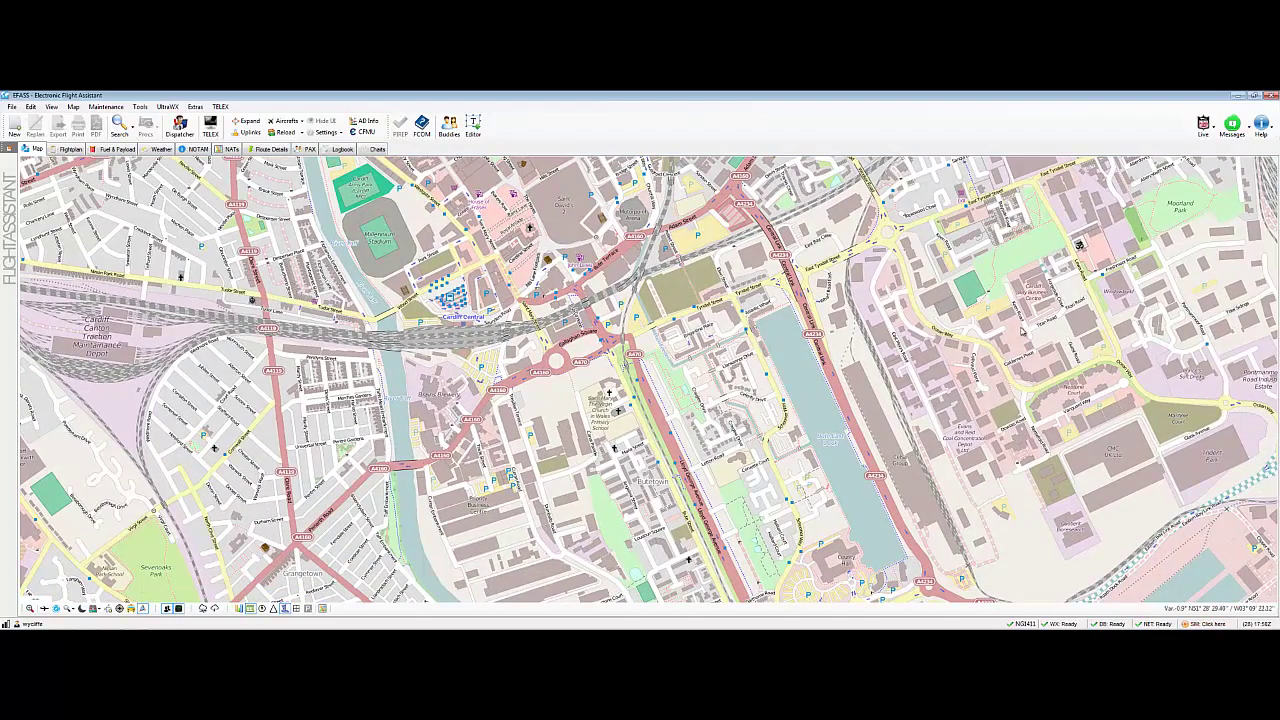
pyautogui.scroll(1, 980, 372)
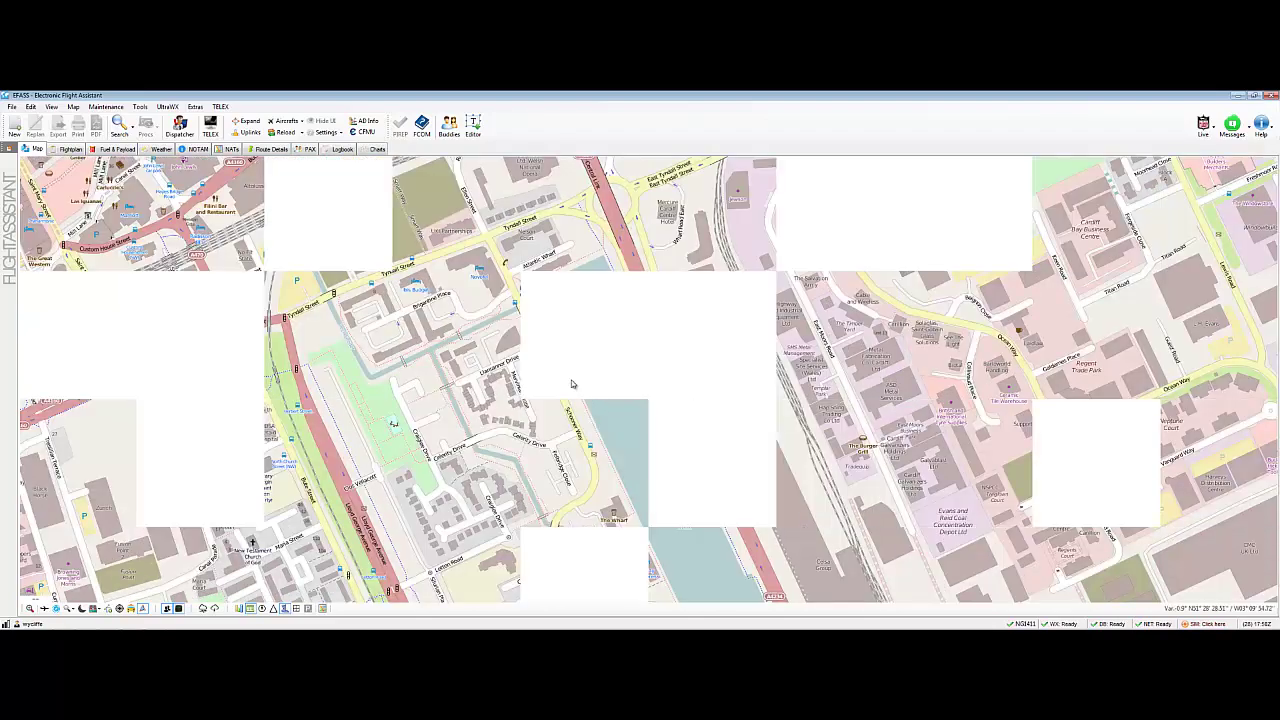
pyautogui.moveTo(498, 336); pyautogui.dragTo(567, 480)
pyautogui.moveTo(420, 330); pyautogui.dragTo(480, 360)
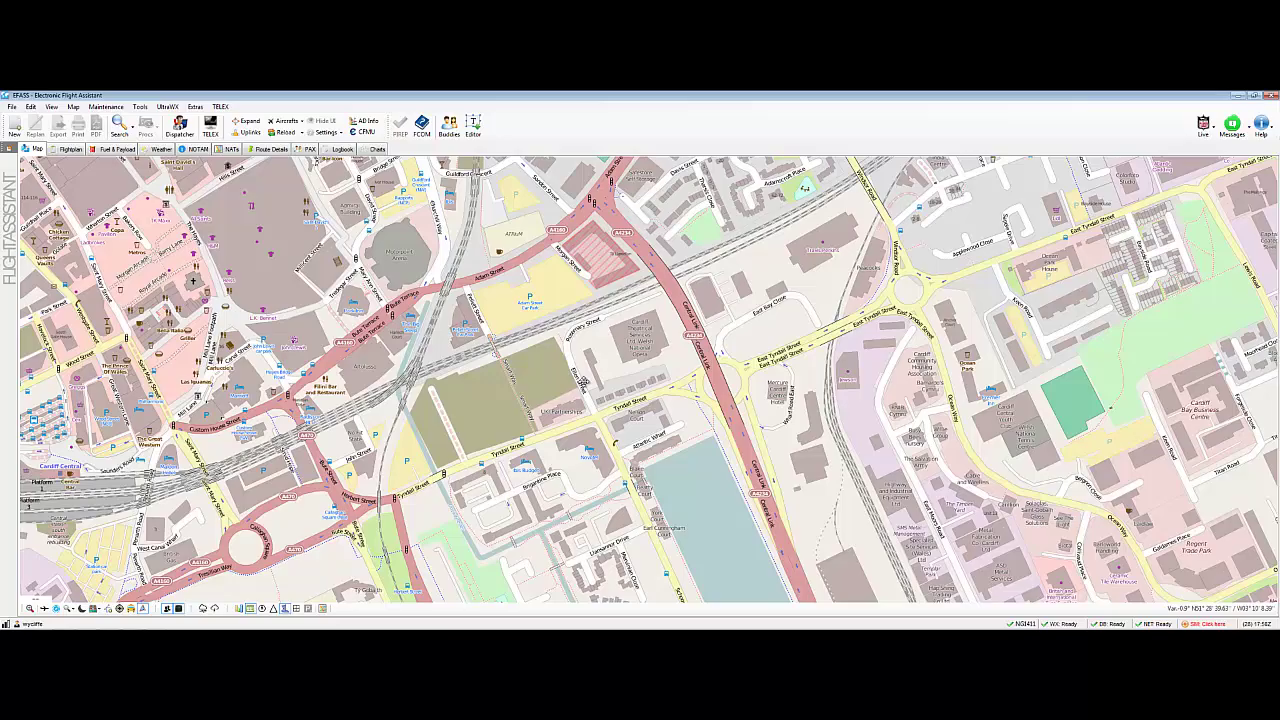
pyautogui.moveTo(300, 270); pyautogui.dragTo(445, 383)
pyautogui.moveTo(623, 378); pyautogui.dragTo(1144, 358)
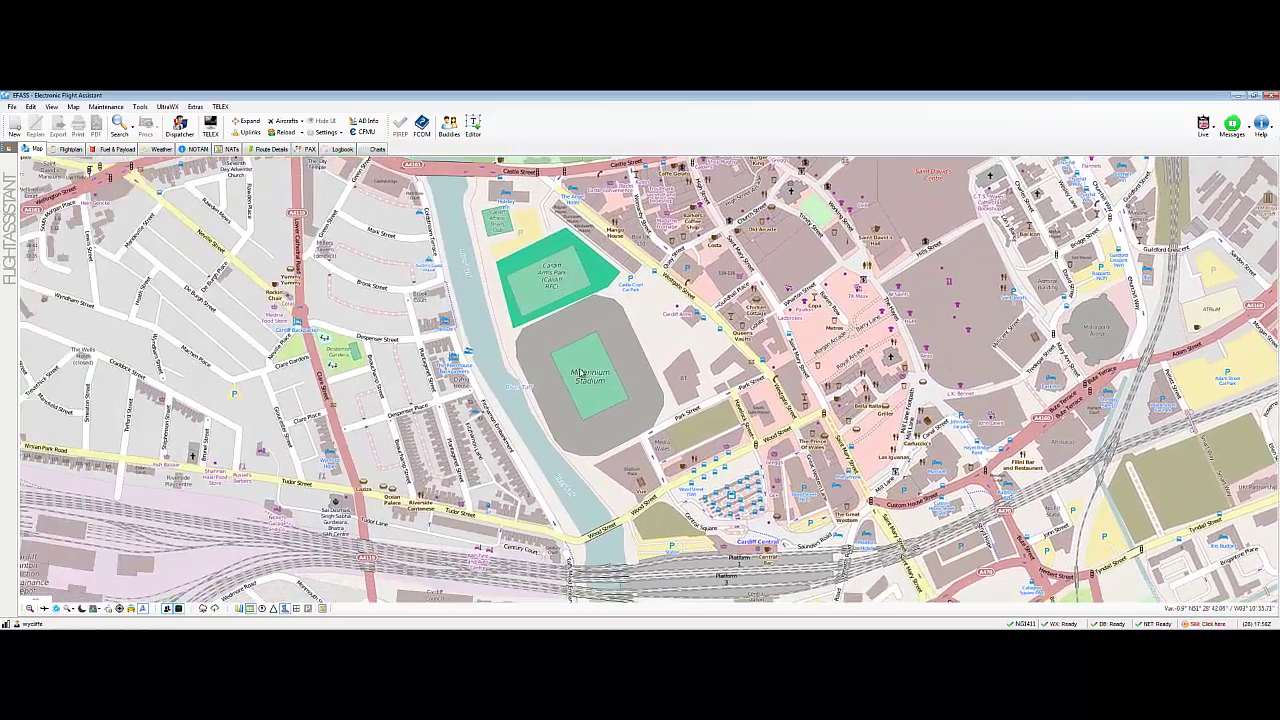
pyautogui.moveTo(934, 403); pyautogui.dragTo(656, 459)
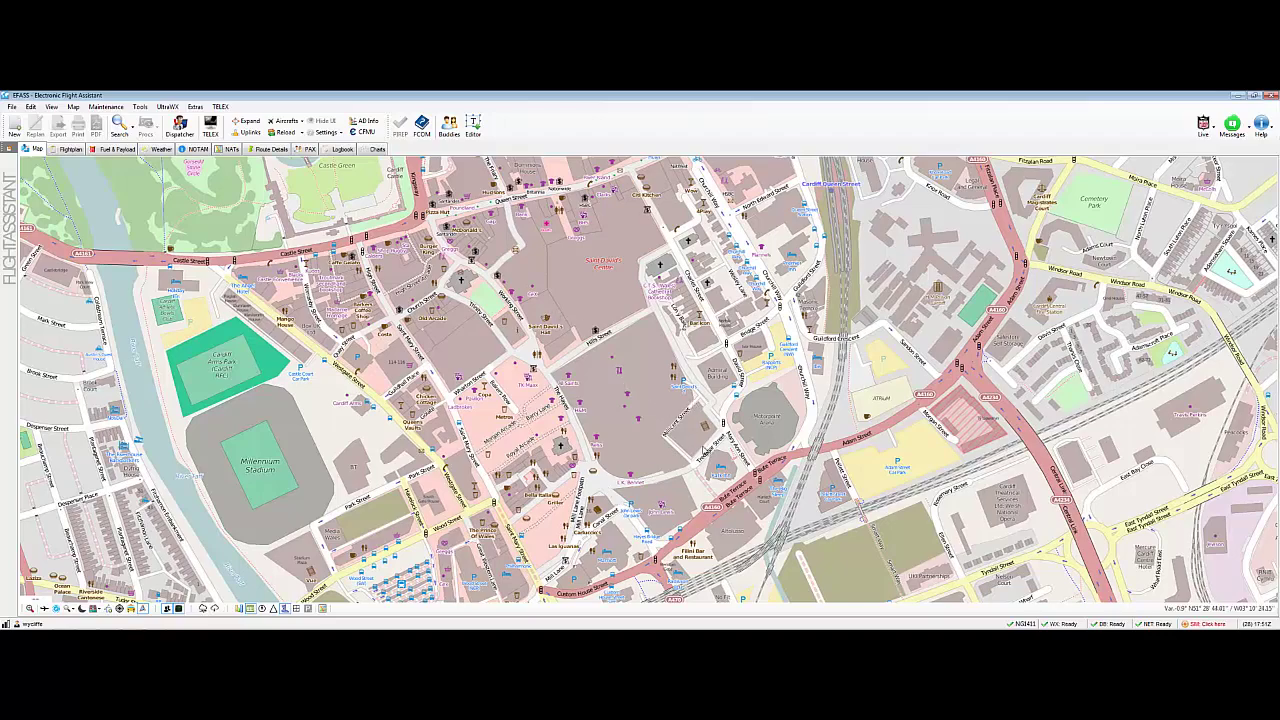
pyautogui.moveTo(737, 457); pyautogui.dragTo(737, 540)
pyautogui.moveTo(562, 342); pyautogui.dragTo(575, 435)
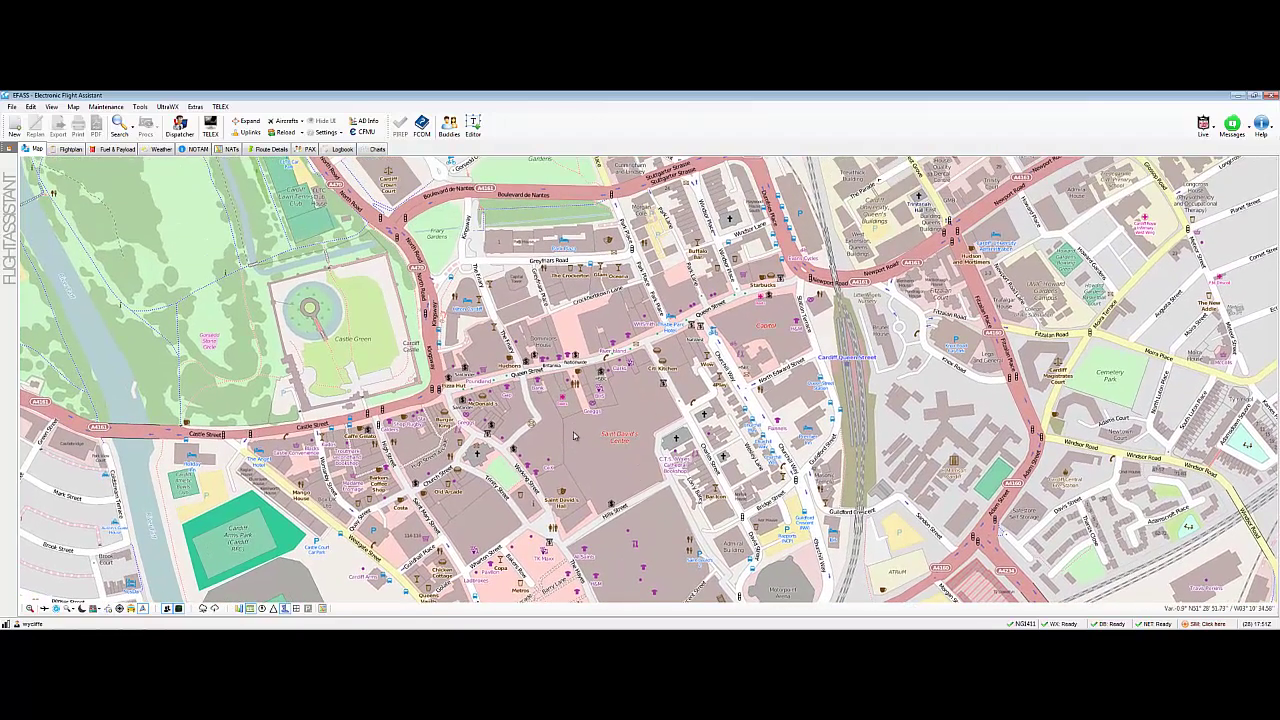
pyautogui.moveTo(348, 338); pyautogui.dragTo(522, 475)
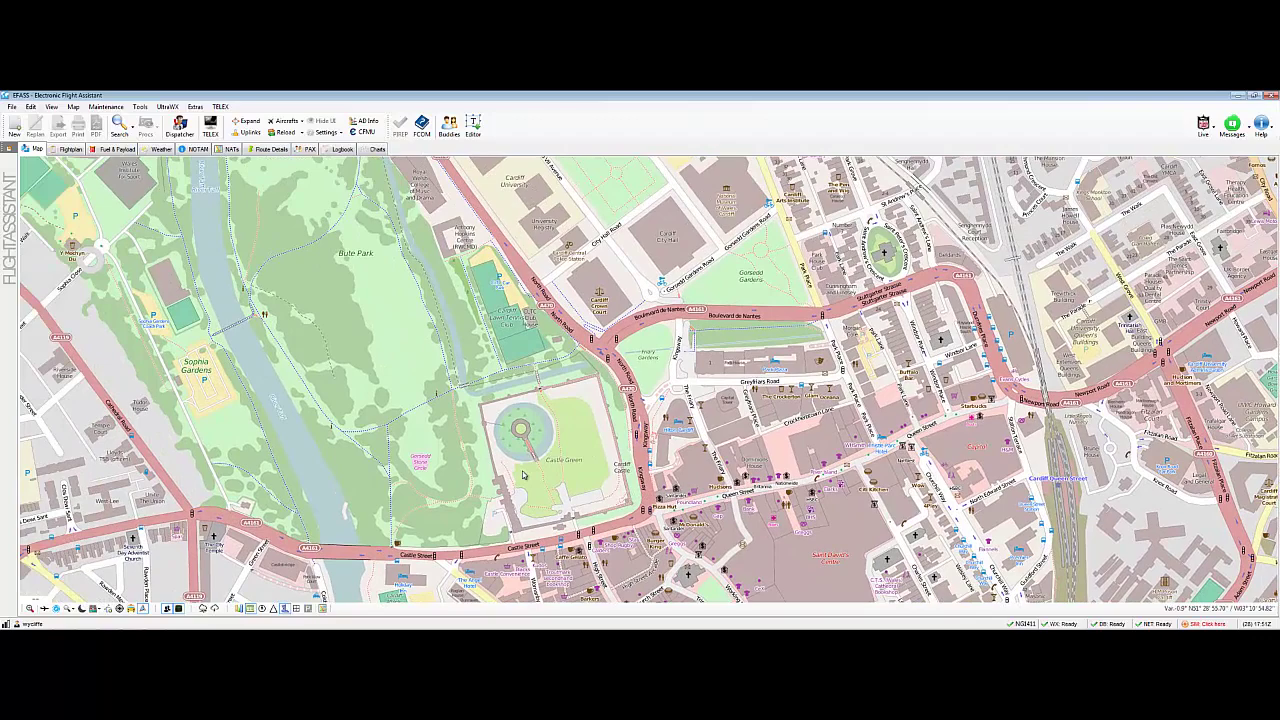
# Return the map to an overview of Britain, Ireland and the nearby European coast with its air traffic.
pyautogui.scroll(-1, 536, 466)
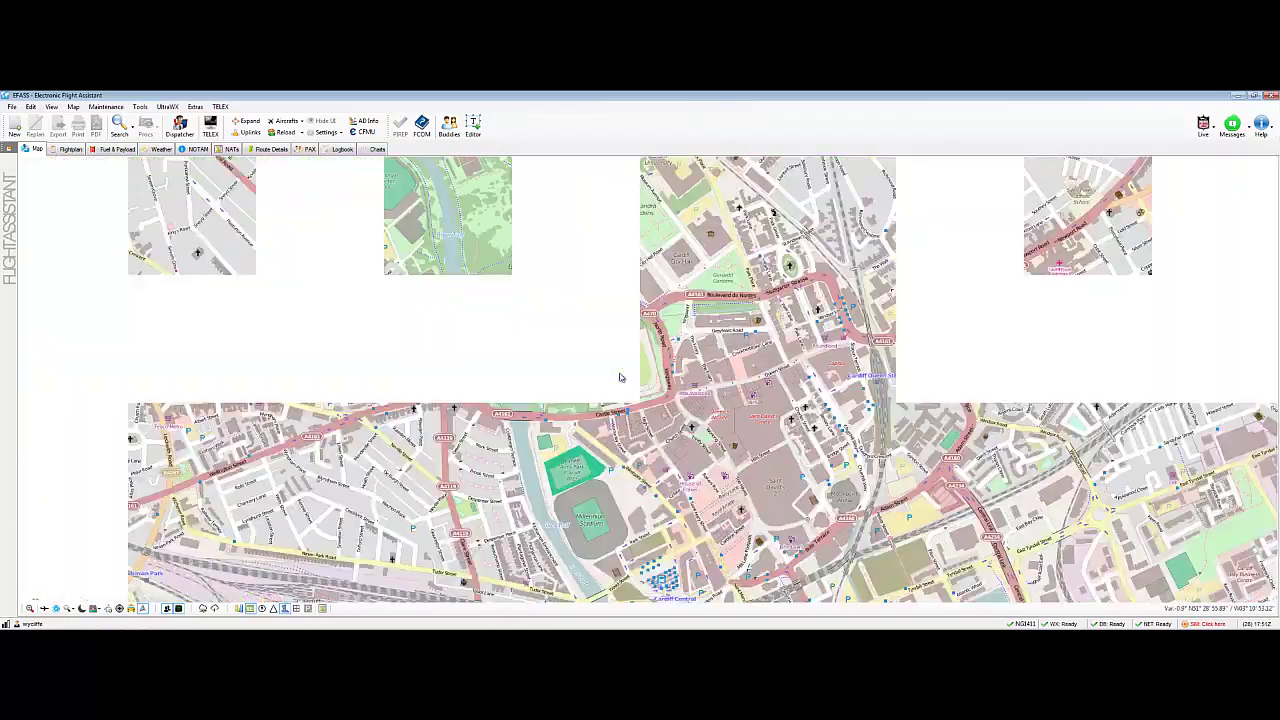
pyautogui.scroll(-1, 694, 367)
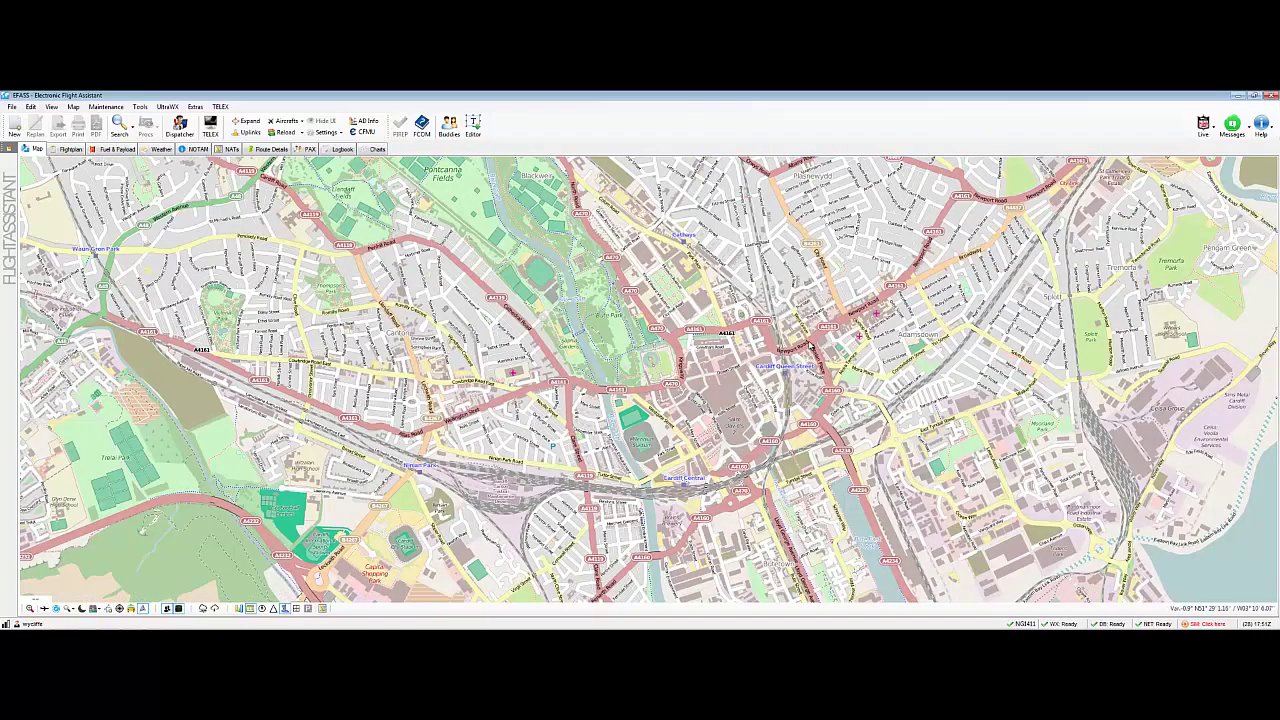
pyautogui.moveTo(730, 355); pyautogui.dragTo(586, 451)
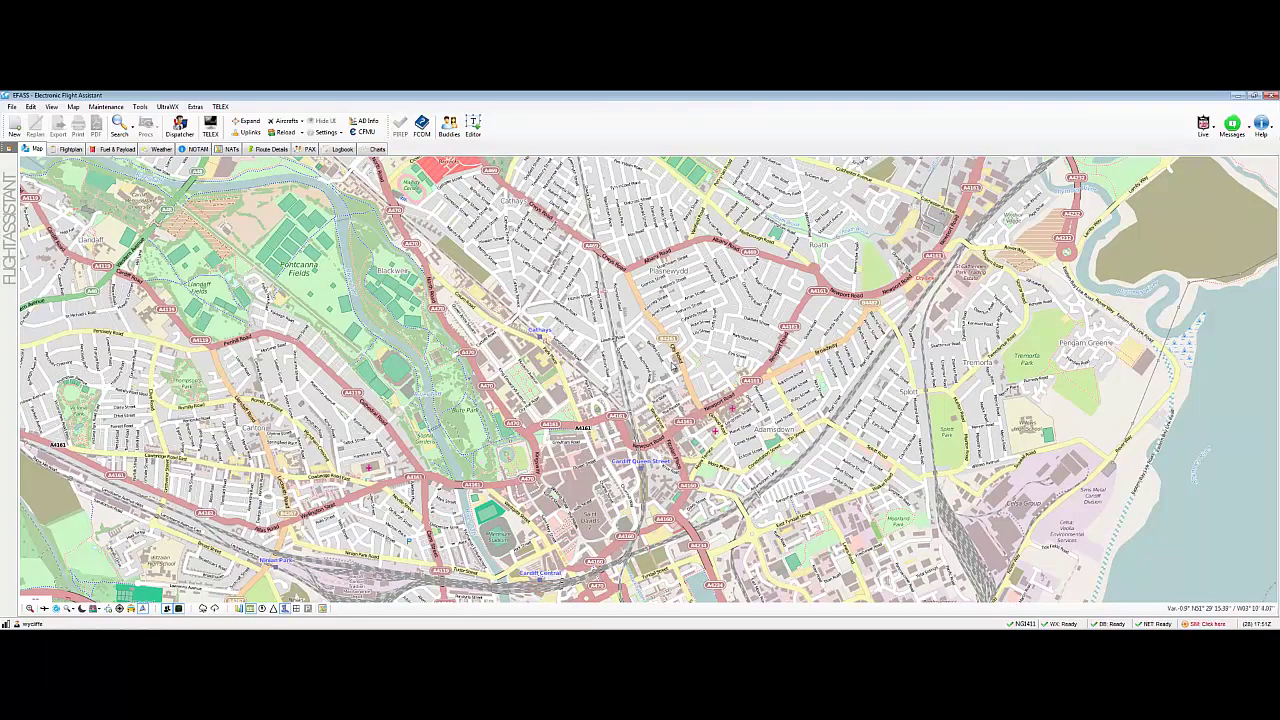
pyautogui.scroll(-3, 670, 368)
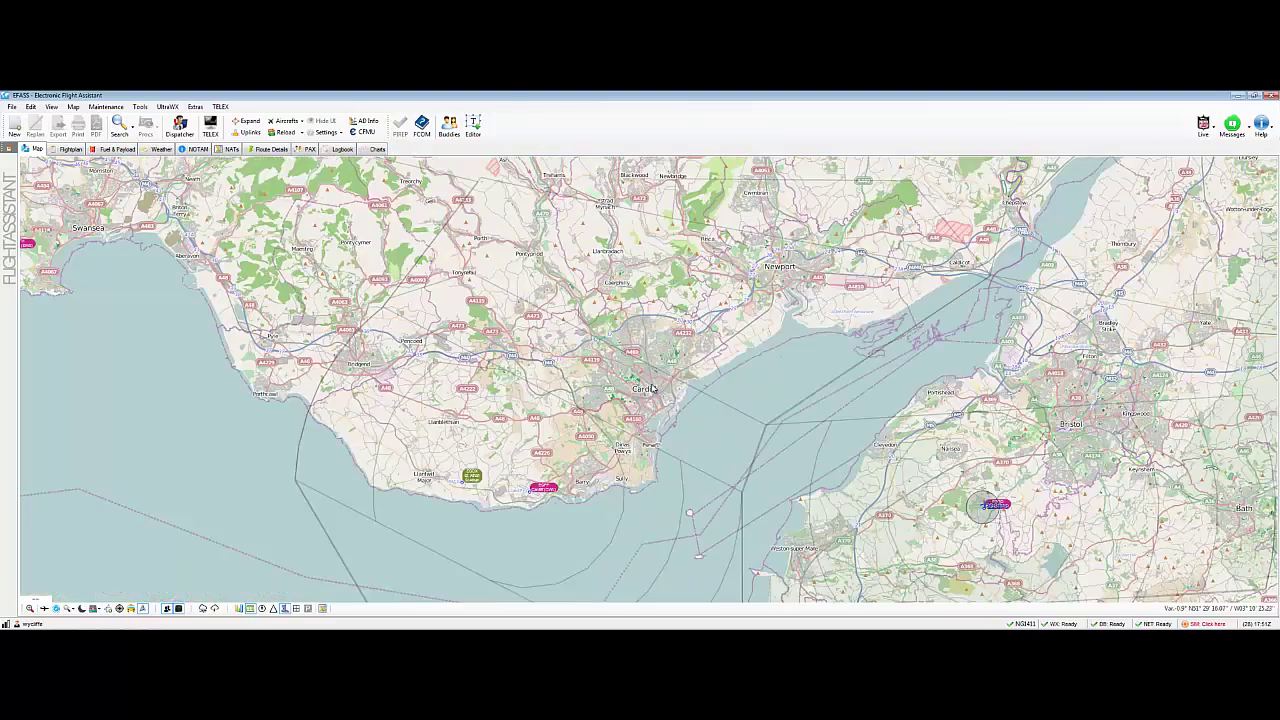
pyautogui.scroll(-3, 644, 388)
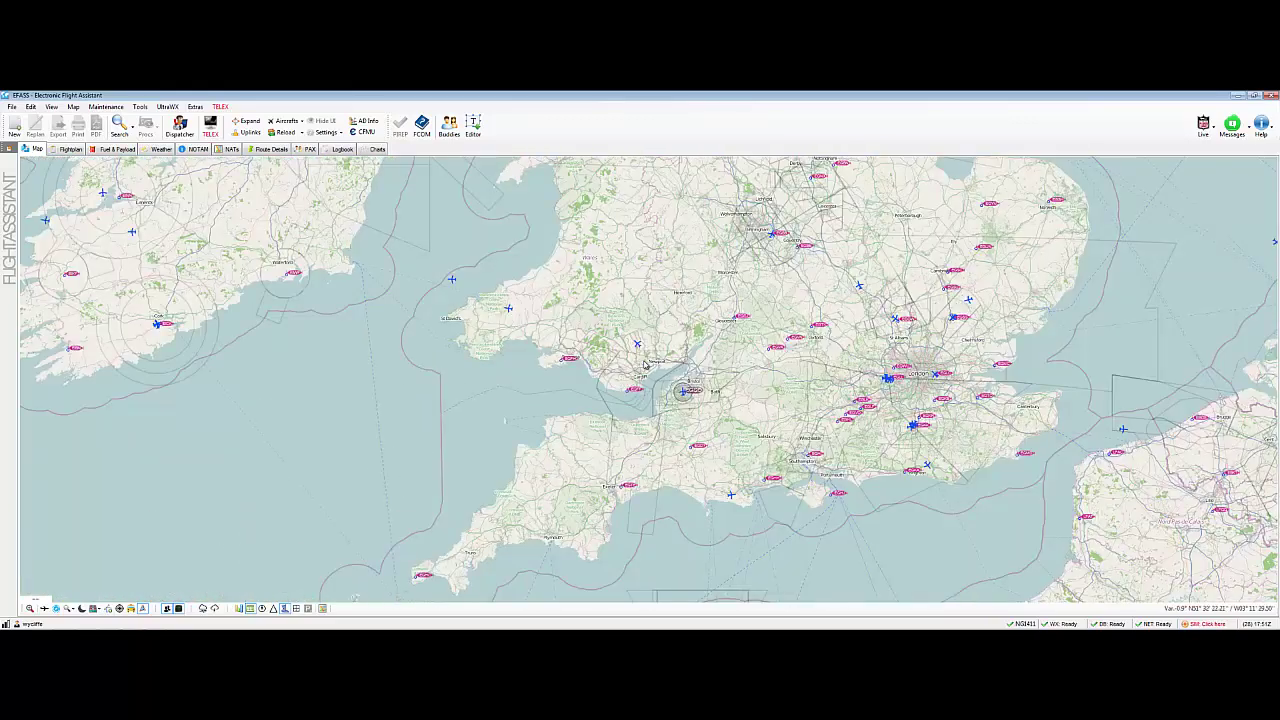
pyautogui.scroll(-4, 631, 370)
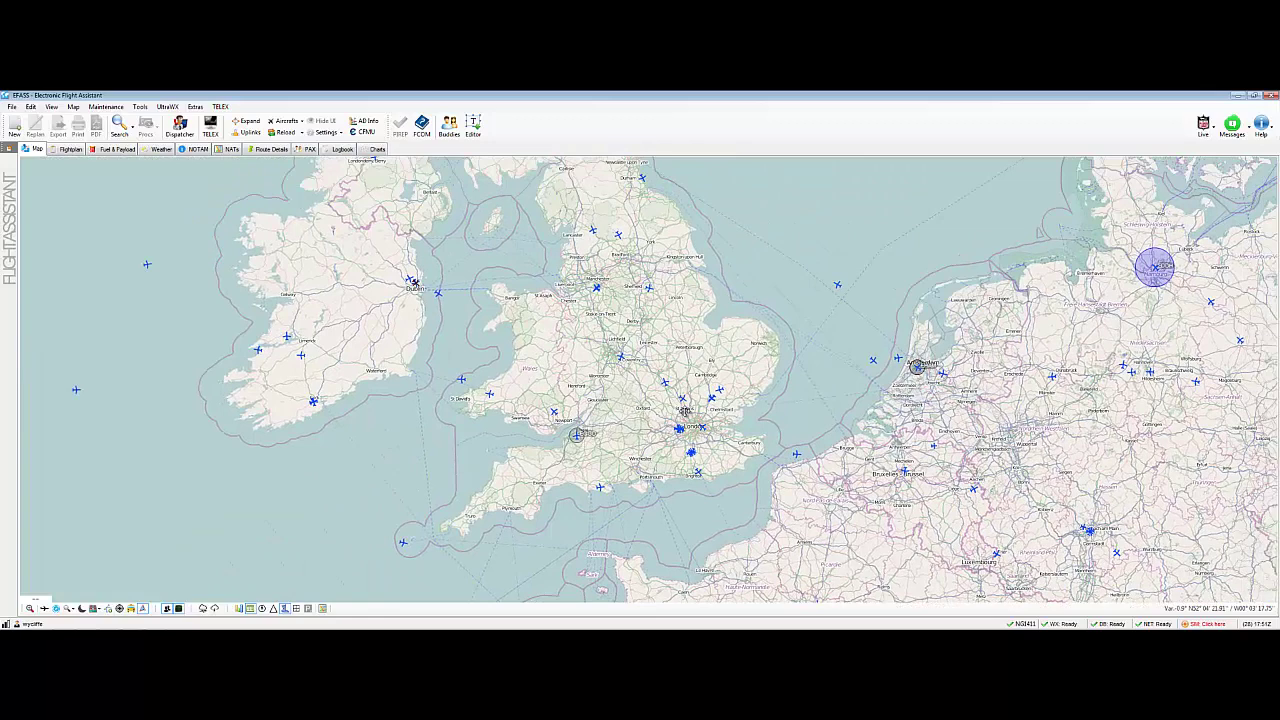
pyautogui.moveTo(540, 348); pyautogui.dragTo(598, 326)
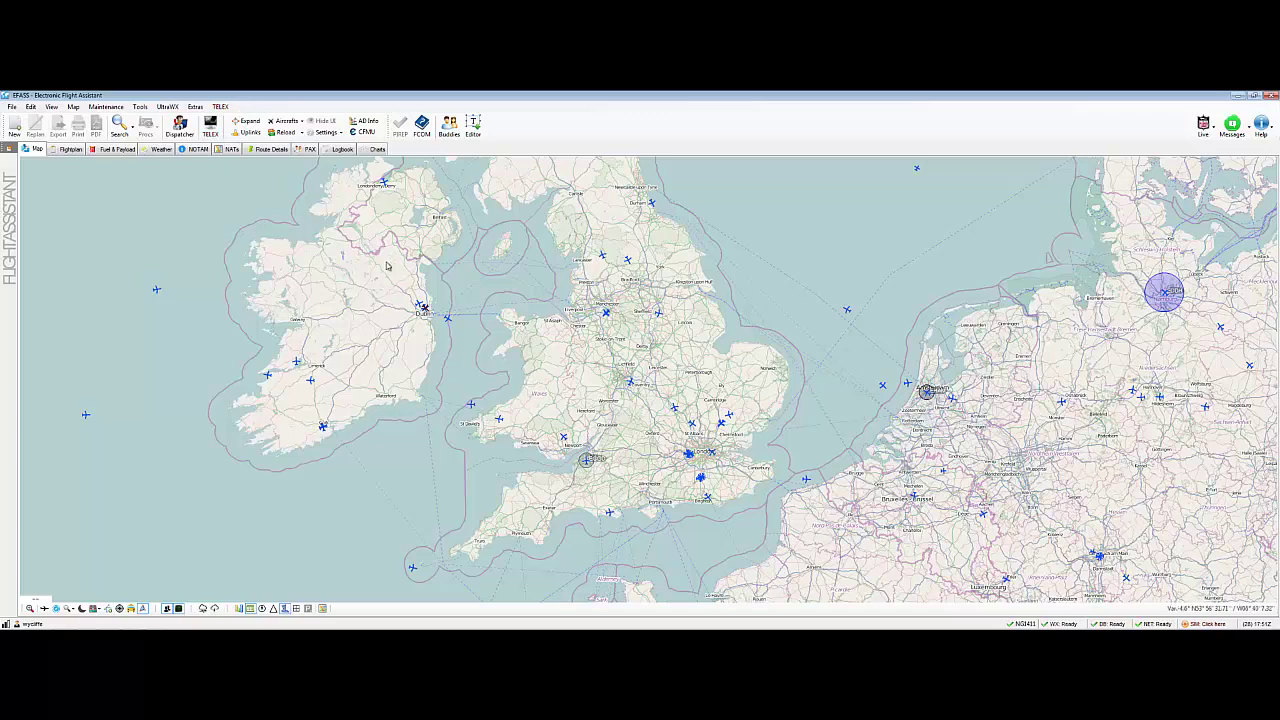
# View the World-Com public channel in the TELEX window and close it.
pyautogui.click(210, 125)
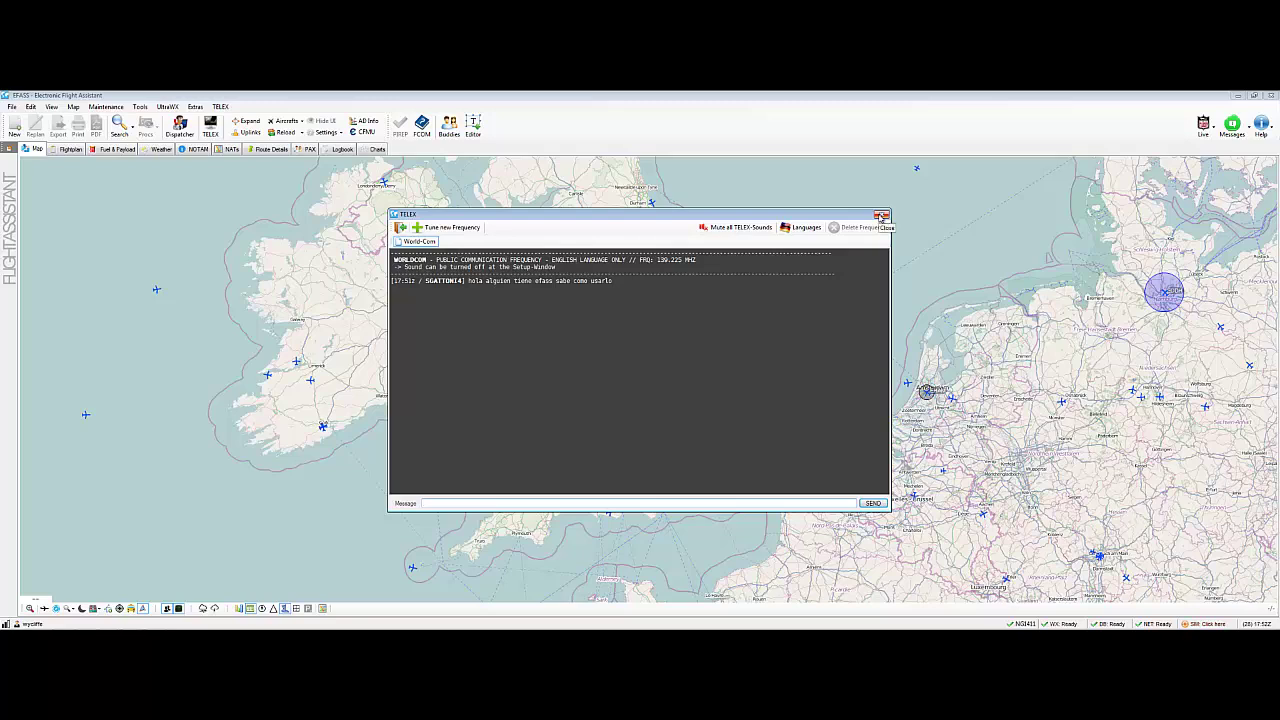
pyautogui.click(881, 216)
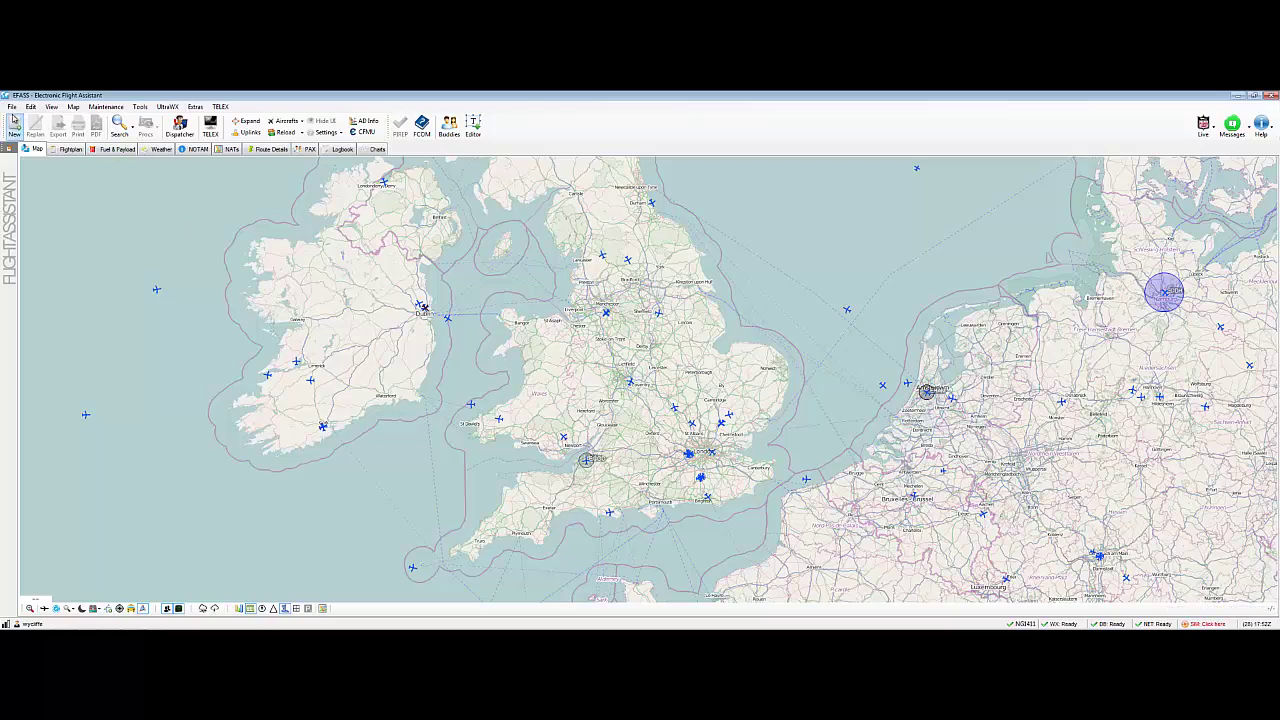
pyautogui.click(11, 107)
pyautogui.click(11, 107)
pyautogui.click(11, 107)
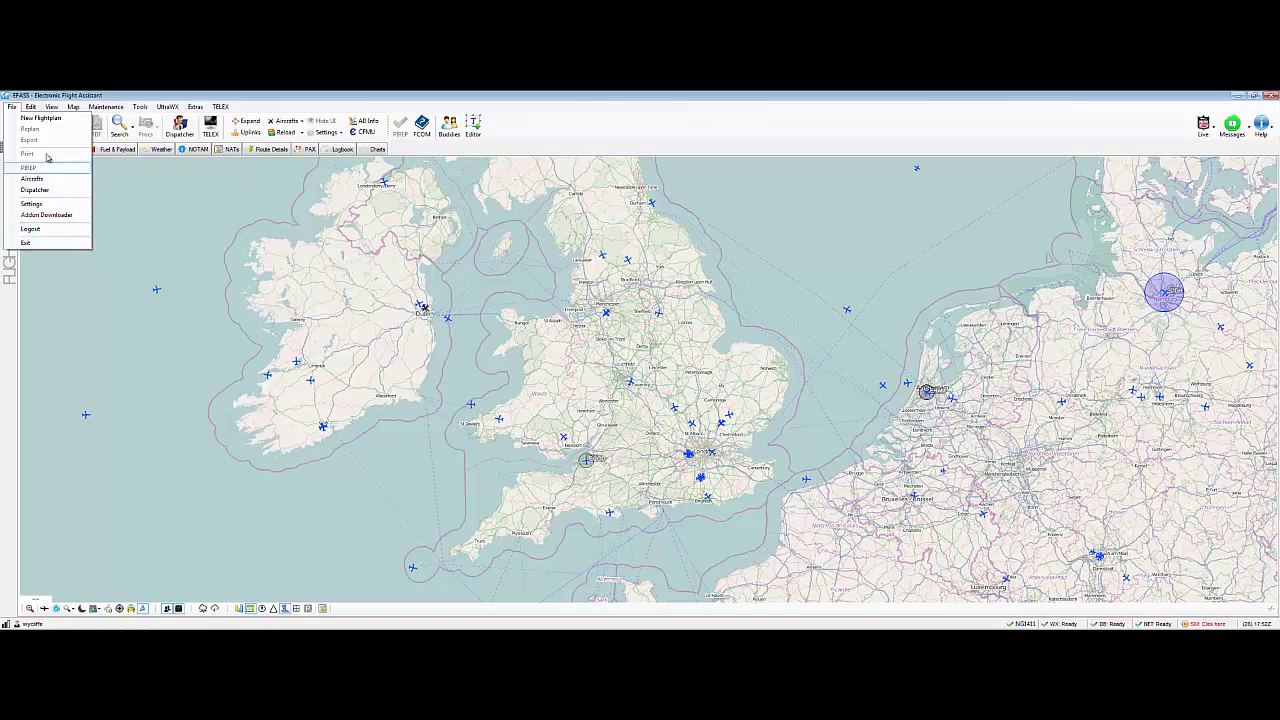
pyautogui.click(42, 106)
pyautogui.moveTo(31, 108)
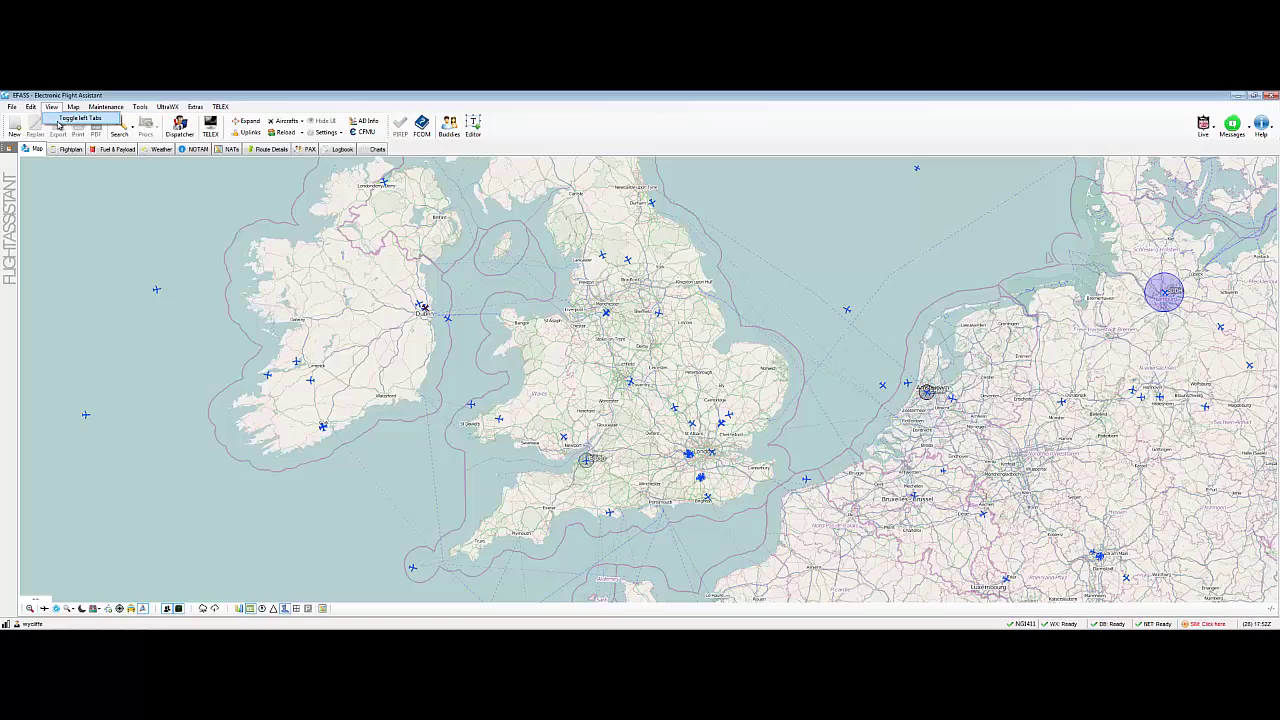
pyautogui.moveTo(99, 110)
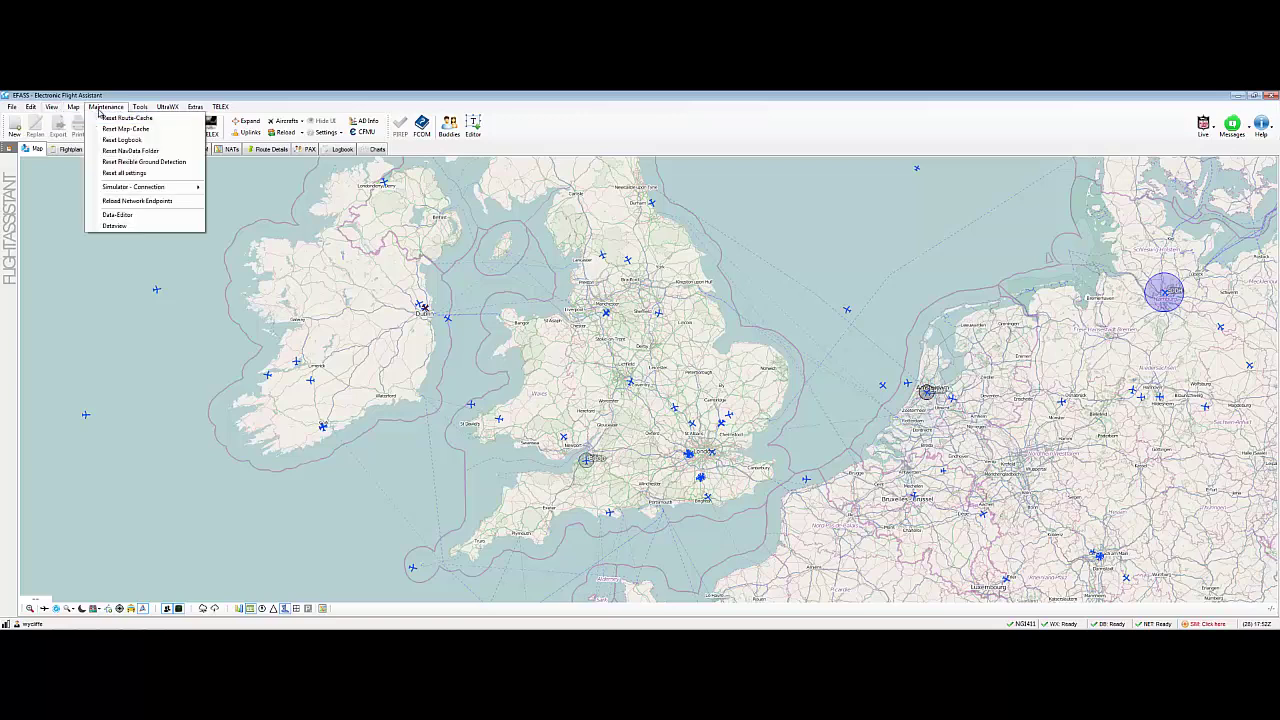
pyautogui.moveTo(167, 109)
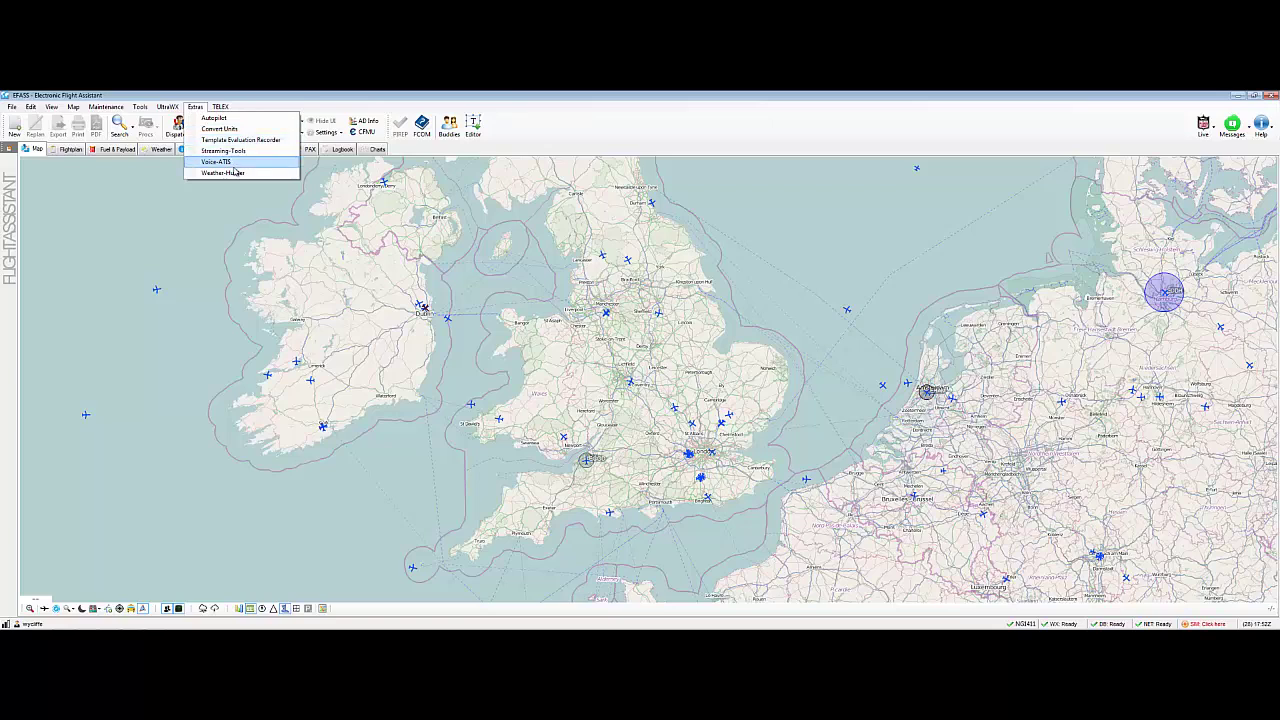
pyautogui.click(178, 302)
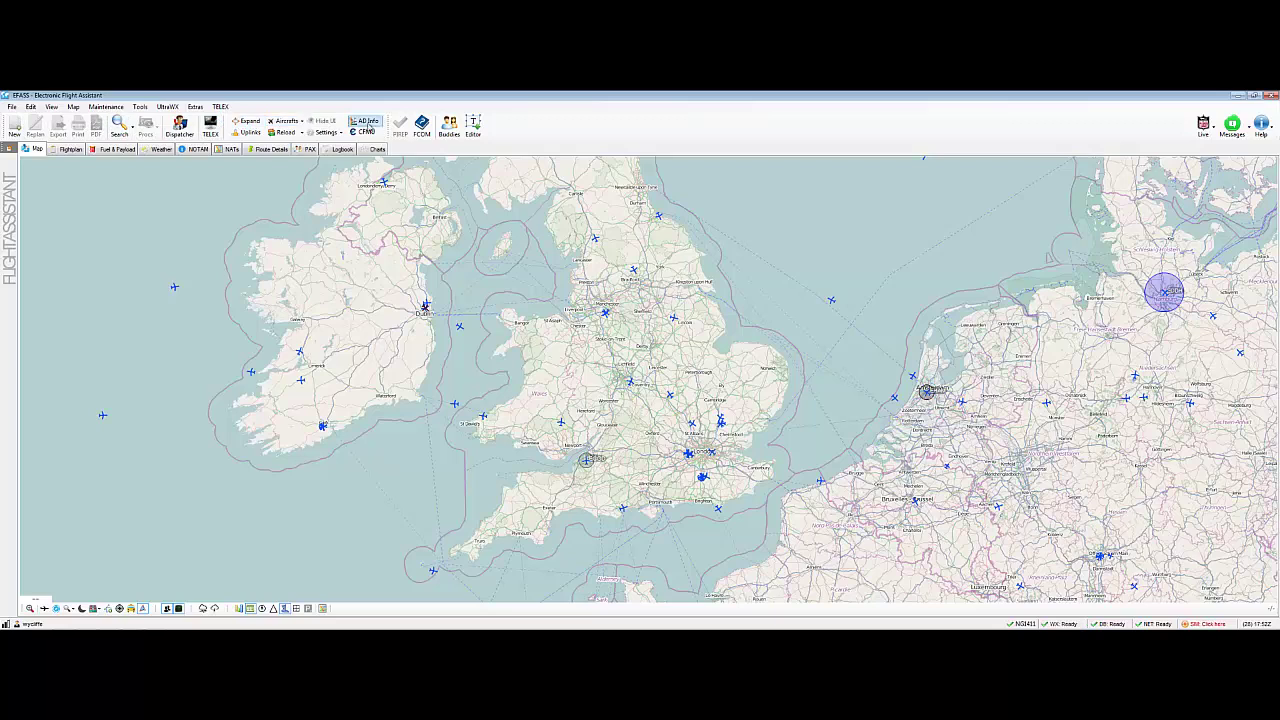
# Look through the Flight Crew Operating Manuals window and its list of aircraft types, and close it.
pyautogui.click(421, 125)
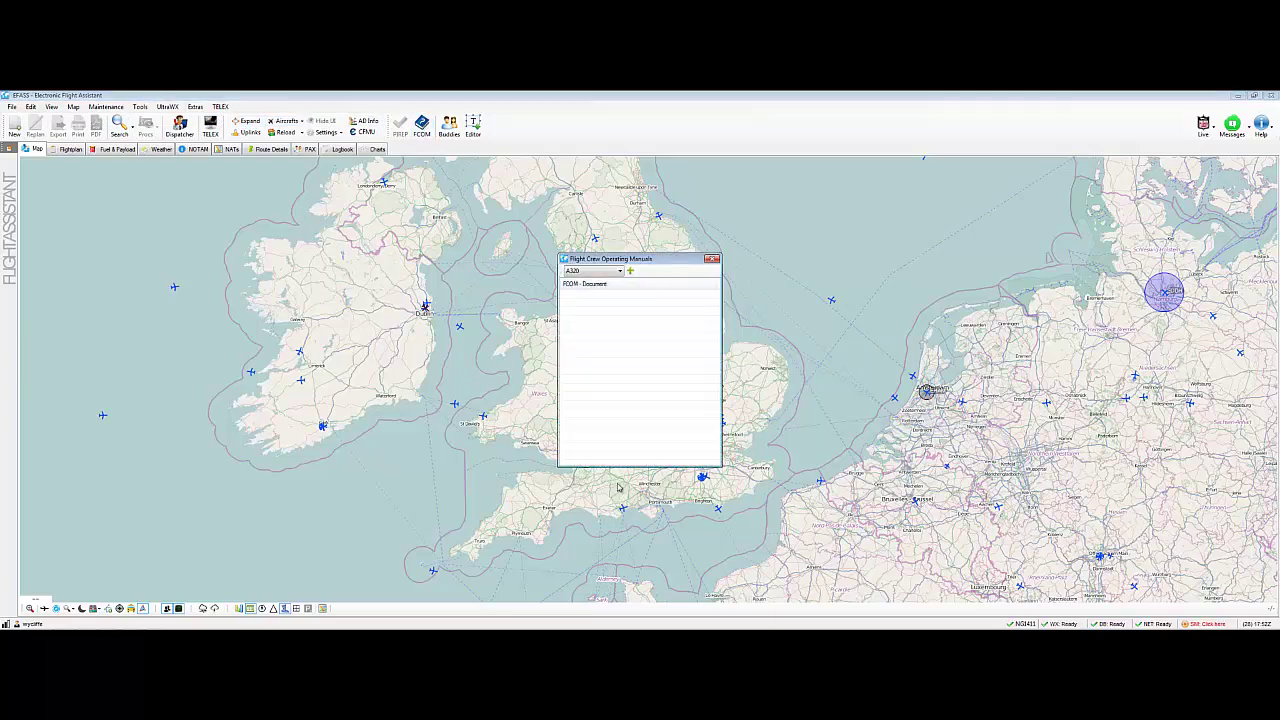
pyautogui.click(632, 287)
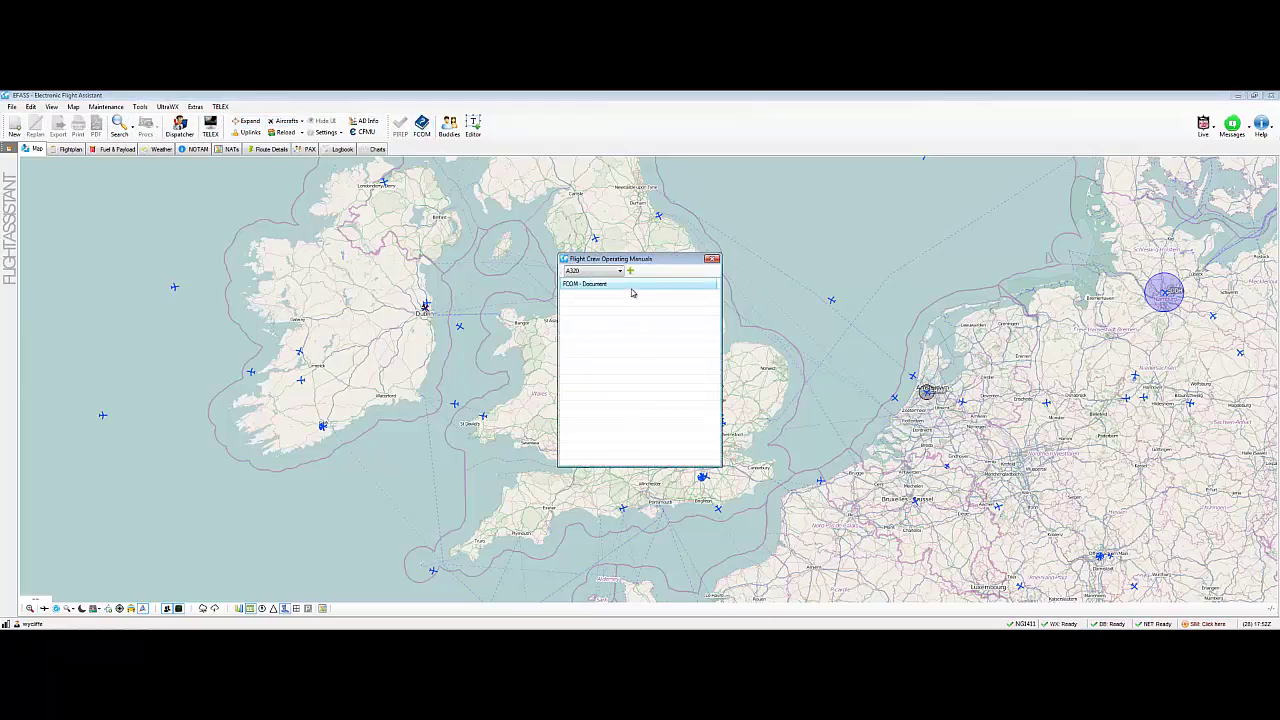
pyautogui.click(612, 271)
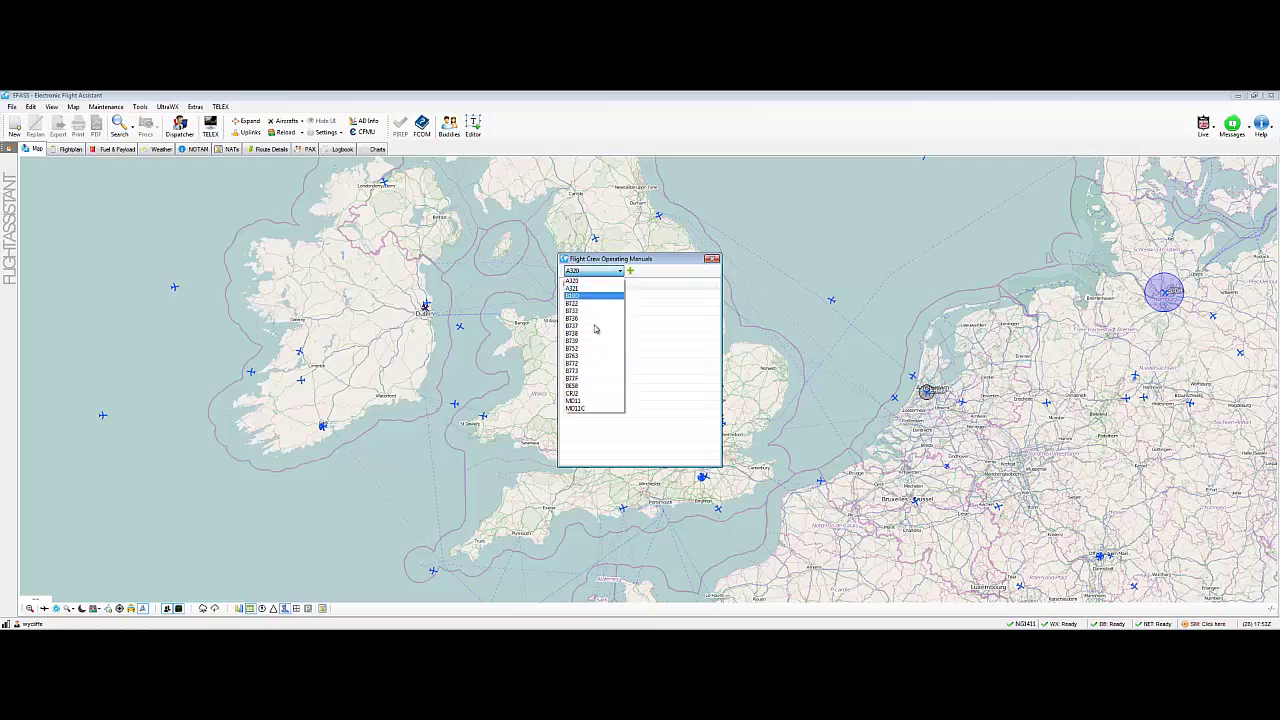
pyautogui.click(689, 350)
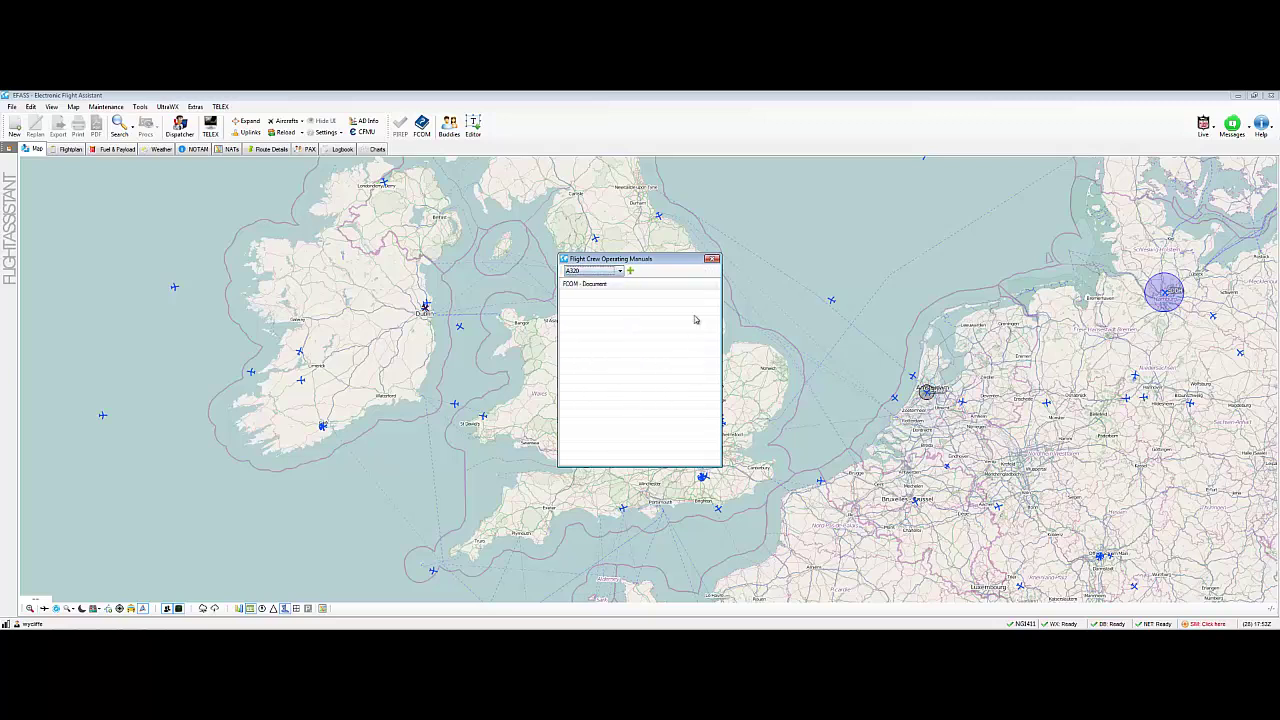
pyautogui.click(713, 260)
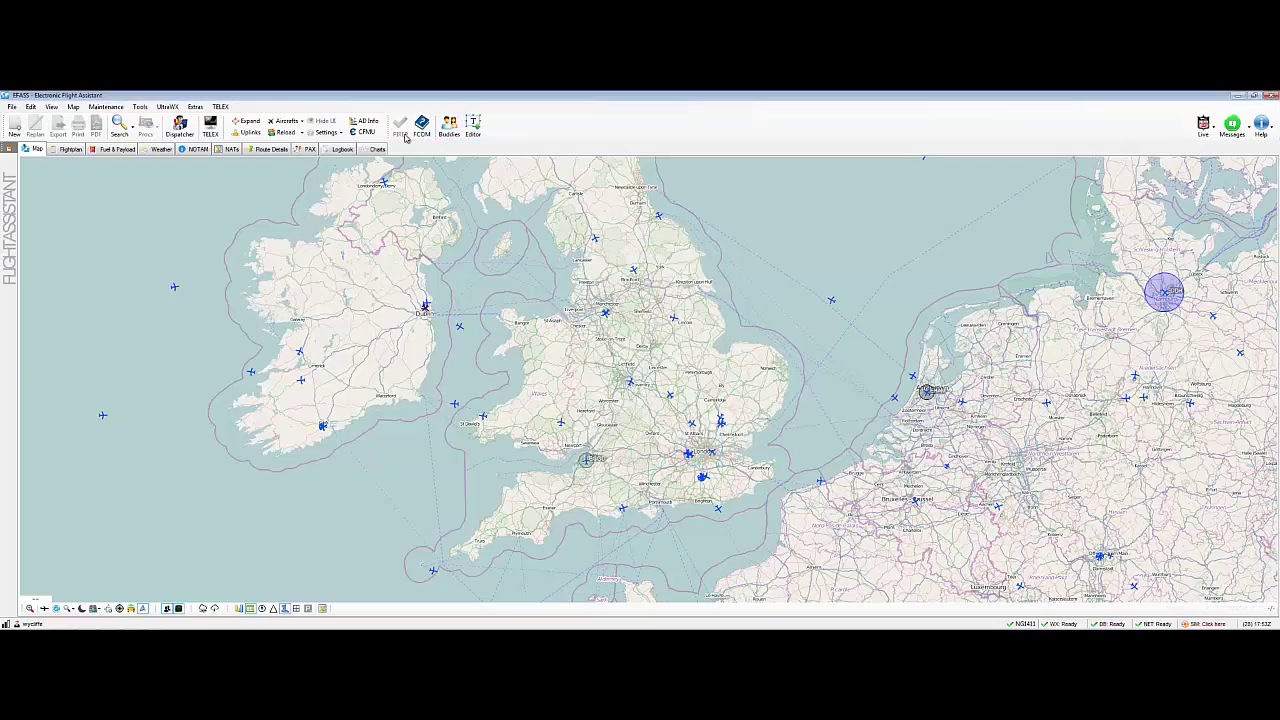
# View the buddy list with its online statuses, select the online contact, and close the list.
pyautogui.click(449, 124)
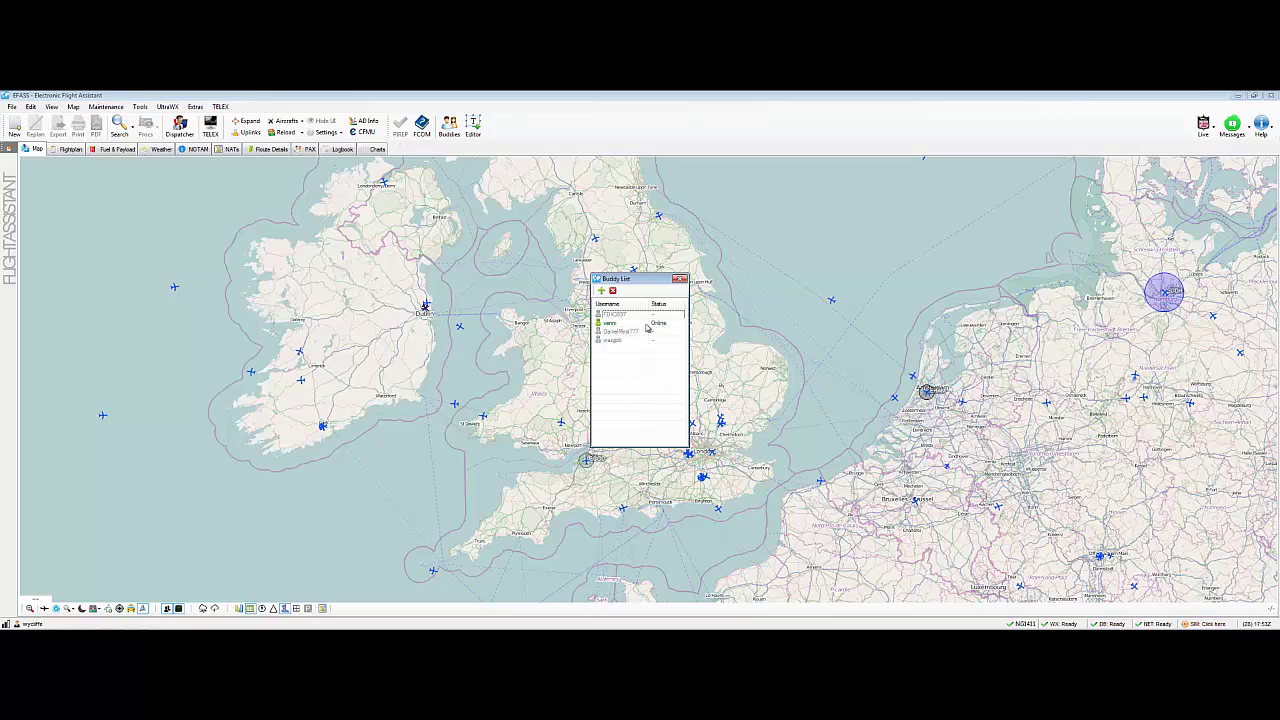
pyautogui.click(613, 324)
pyautogui.click(681, 279)
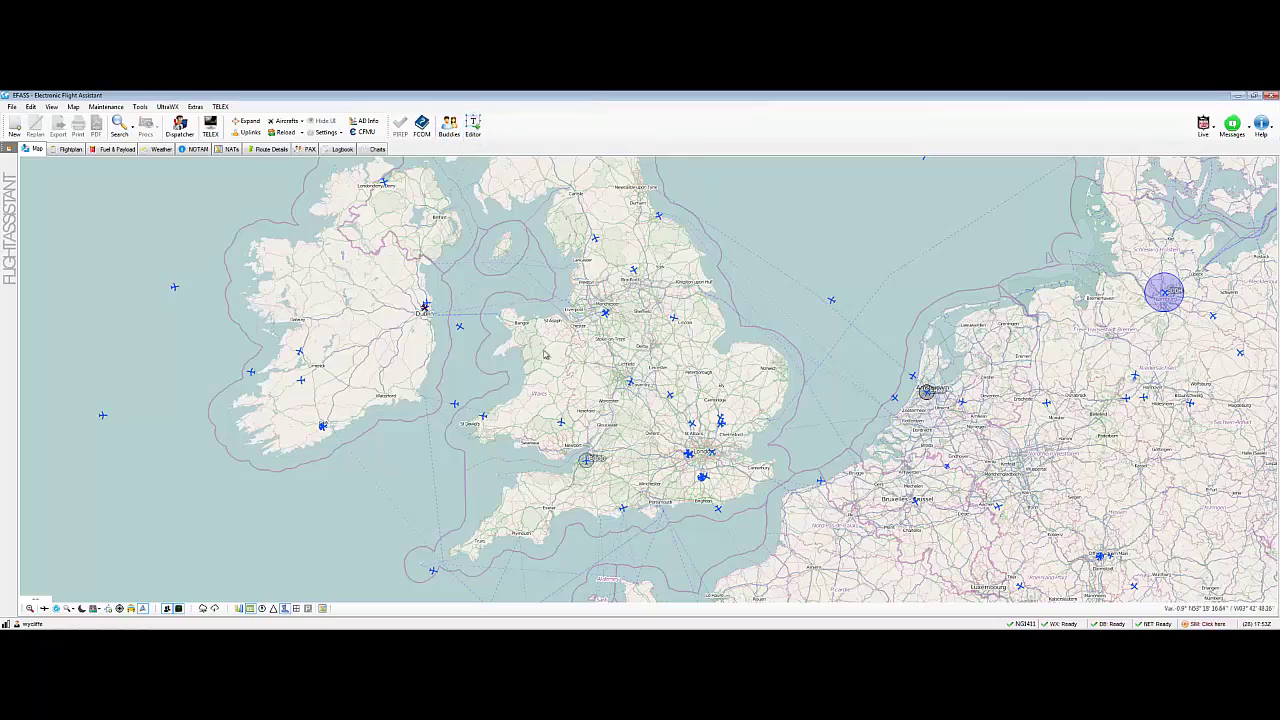
# Examine Cardiff airport on the detailed map, from its runway and terminal stands to the unlabelled apron south of the runway.
pyautogui.scroll(2, 600, 518)
pyautogui.scroll(2, 493, 306)
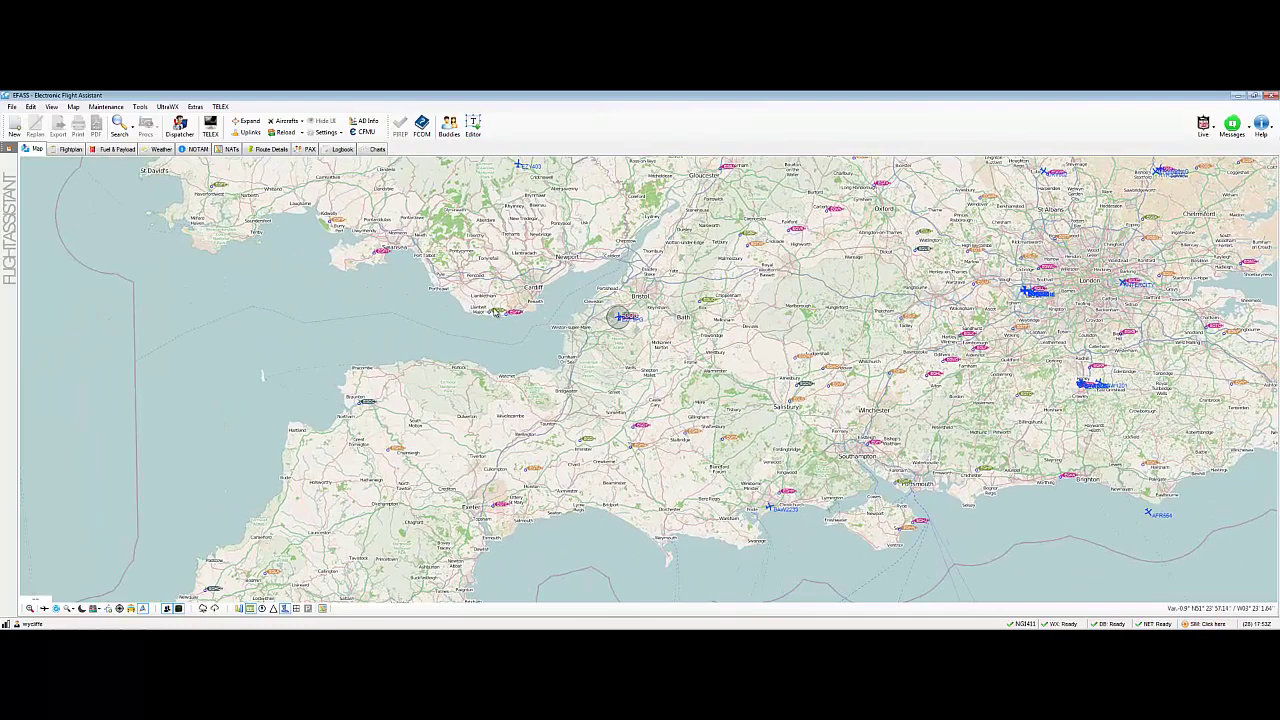
pyautogui.scroll(3, 493, 306)
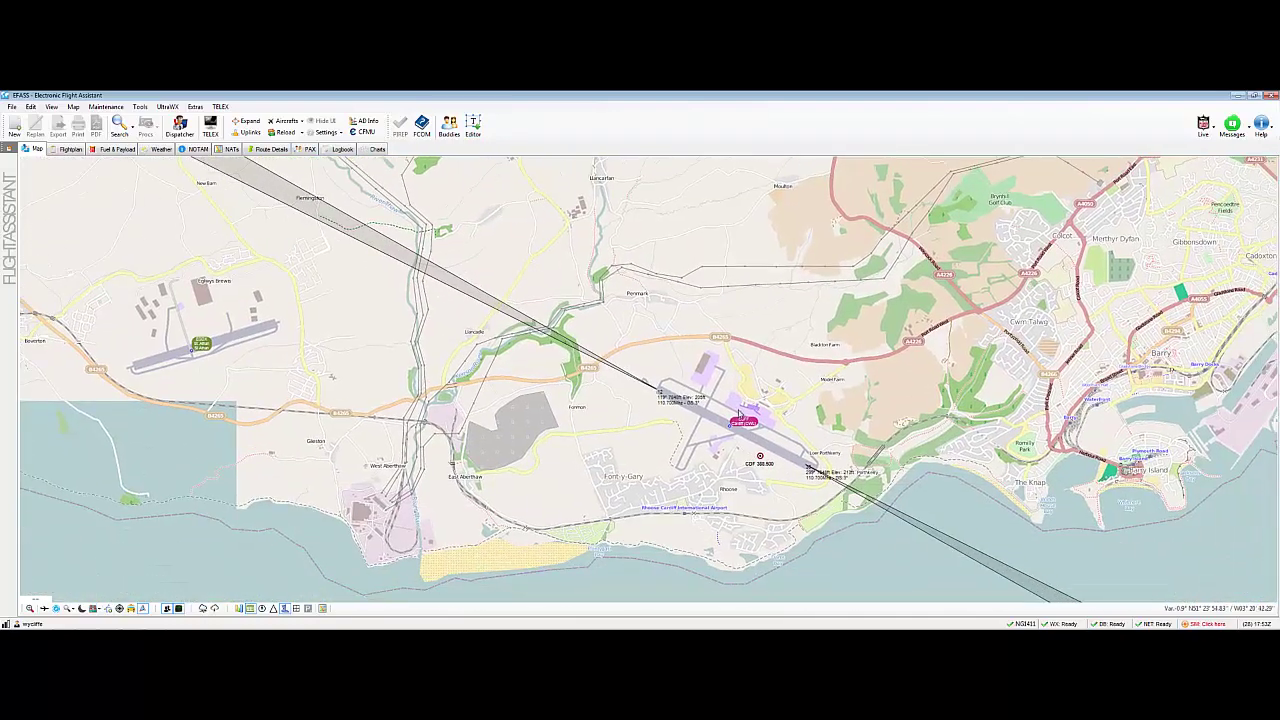
pyautogui.moveTo(738, 412); pyautogui.dragTo(586, 364)
pyautogui.scroll(4, 586, 366)
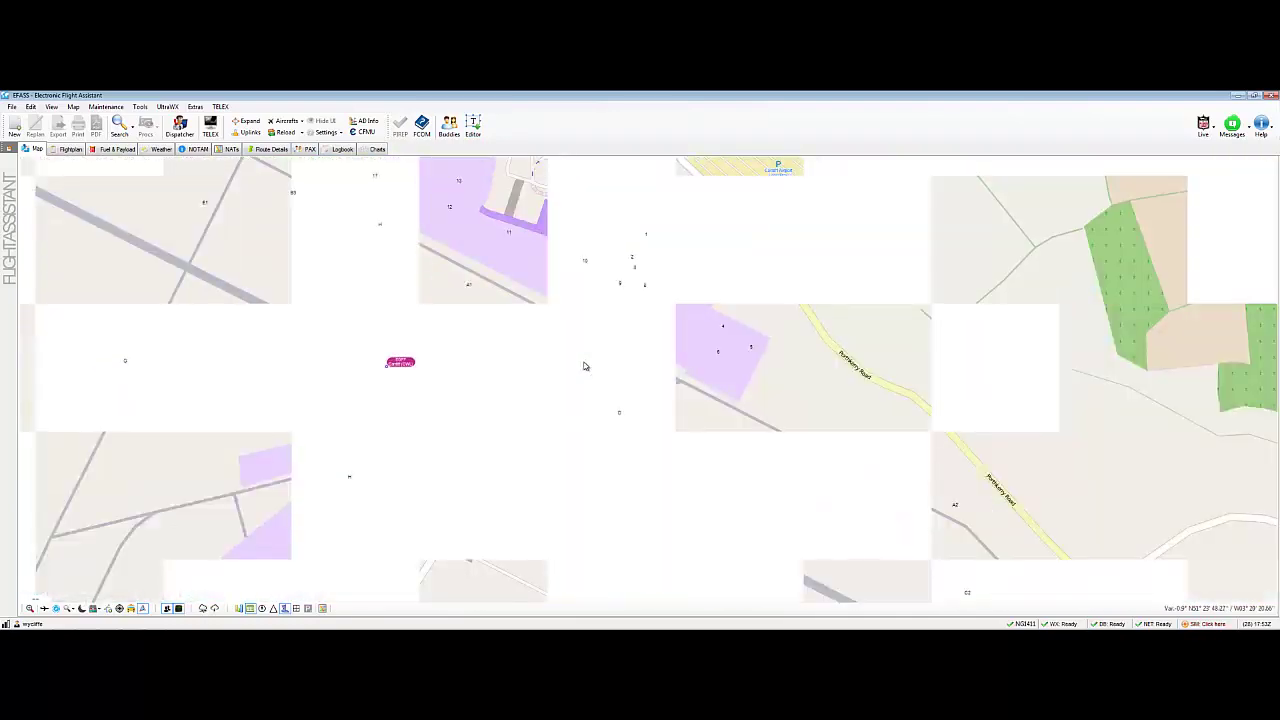
pyautogui.moveTo(546, 280); pyautogui.dragTo(566, 350)
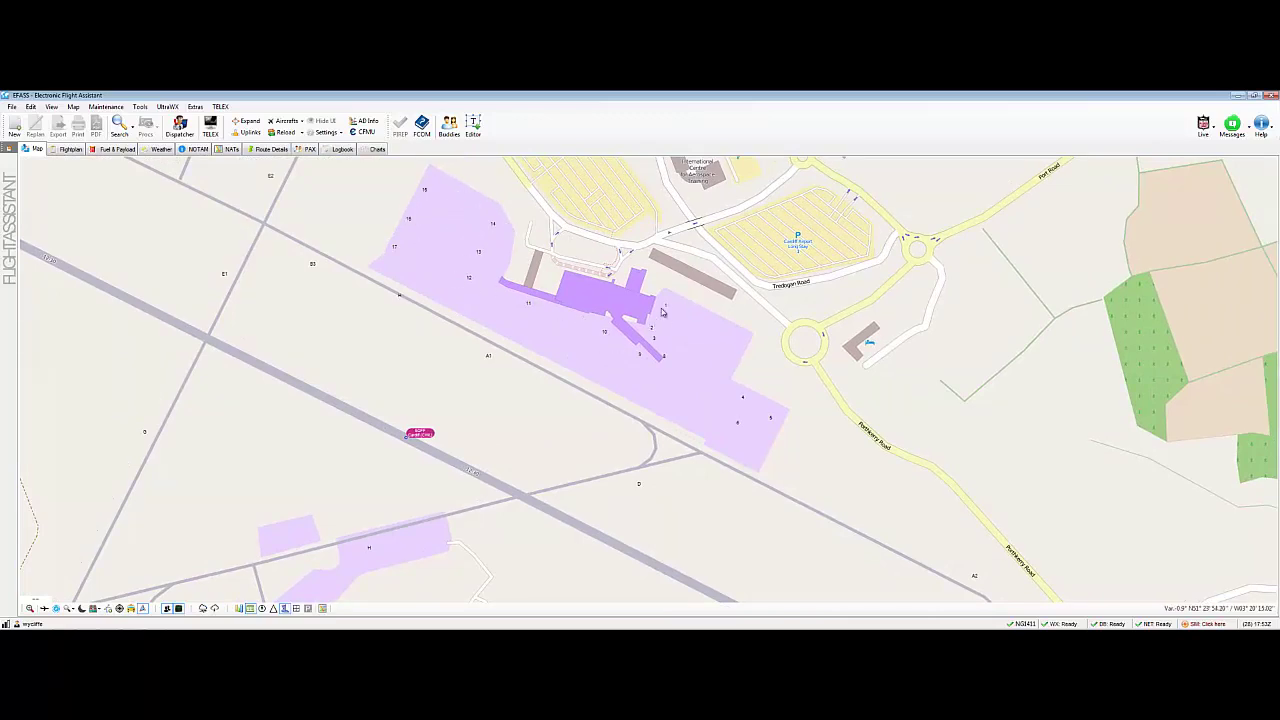
pyautogui.moveTo(543, 443); pyautogui.dragTo(686, 363)
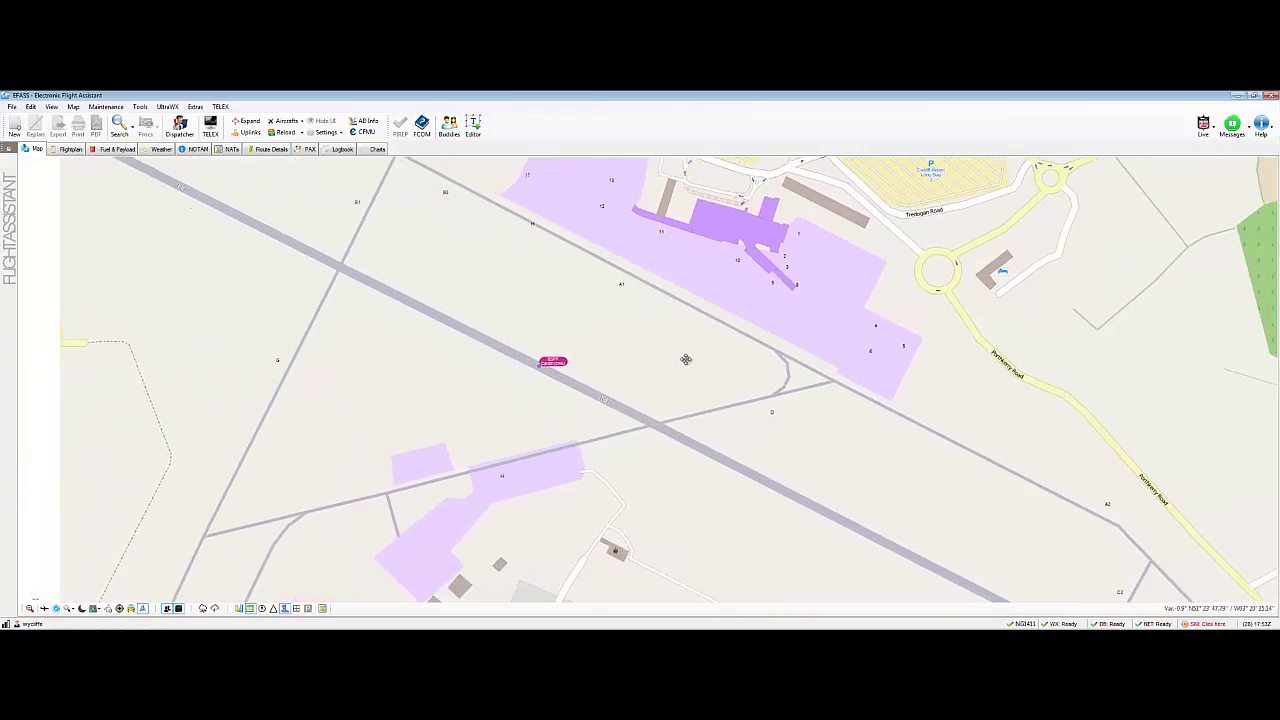
pyautogui.moveTo(443, 508); pyautogui.dragTo(540, 413)
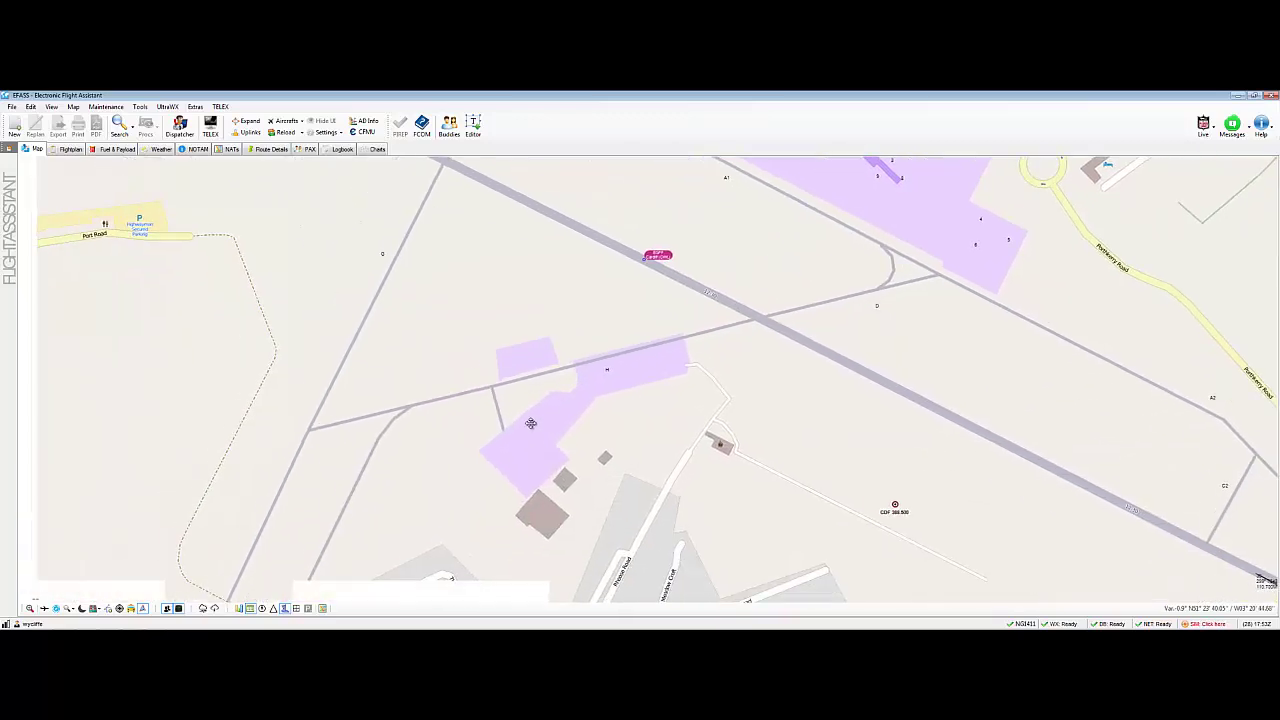
pyautogui.moveTo(640, 385); pyautogui.dragTo(471, 484)
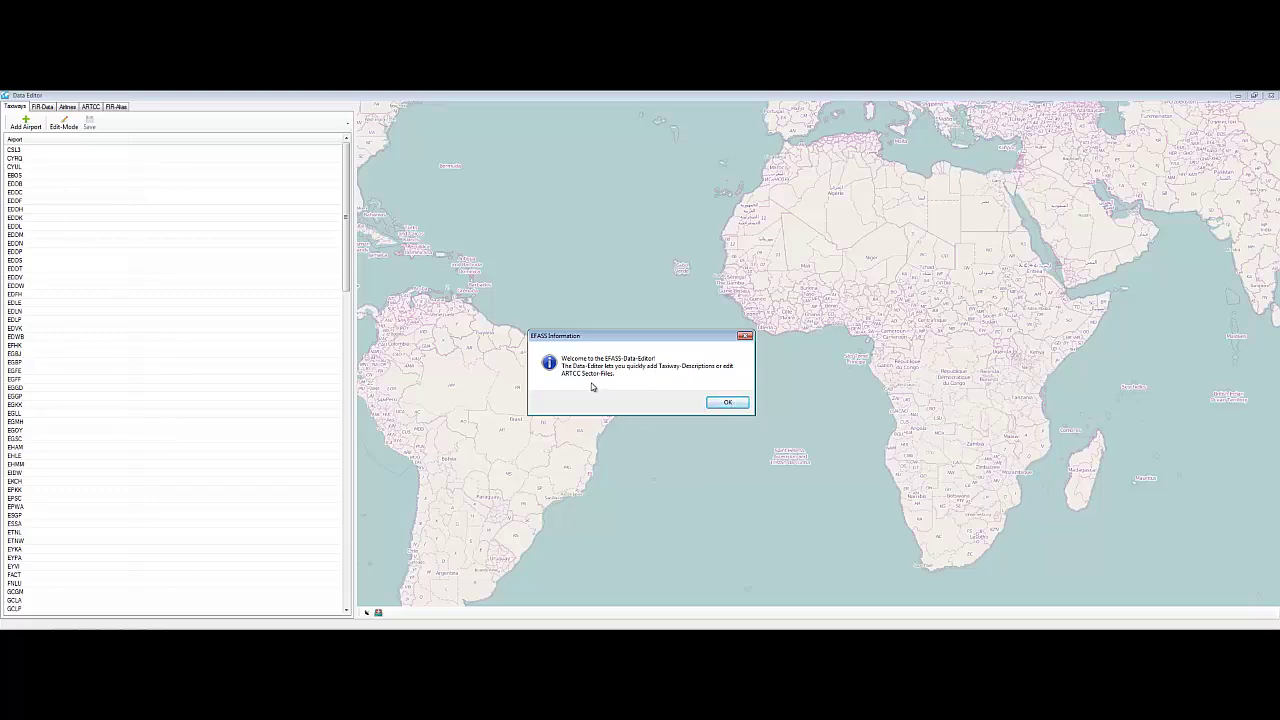
# Dismiss the Data Editor's welcome message and load airport EGFF from the taxiway list, showing its southern aprons.
pyautogui.click(729, 403)
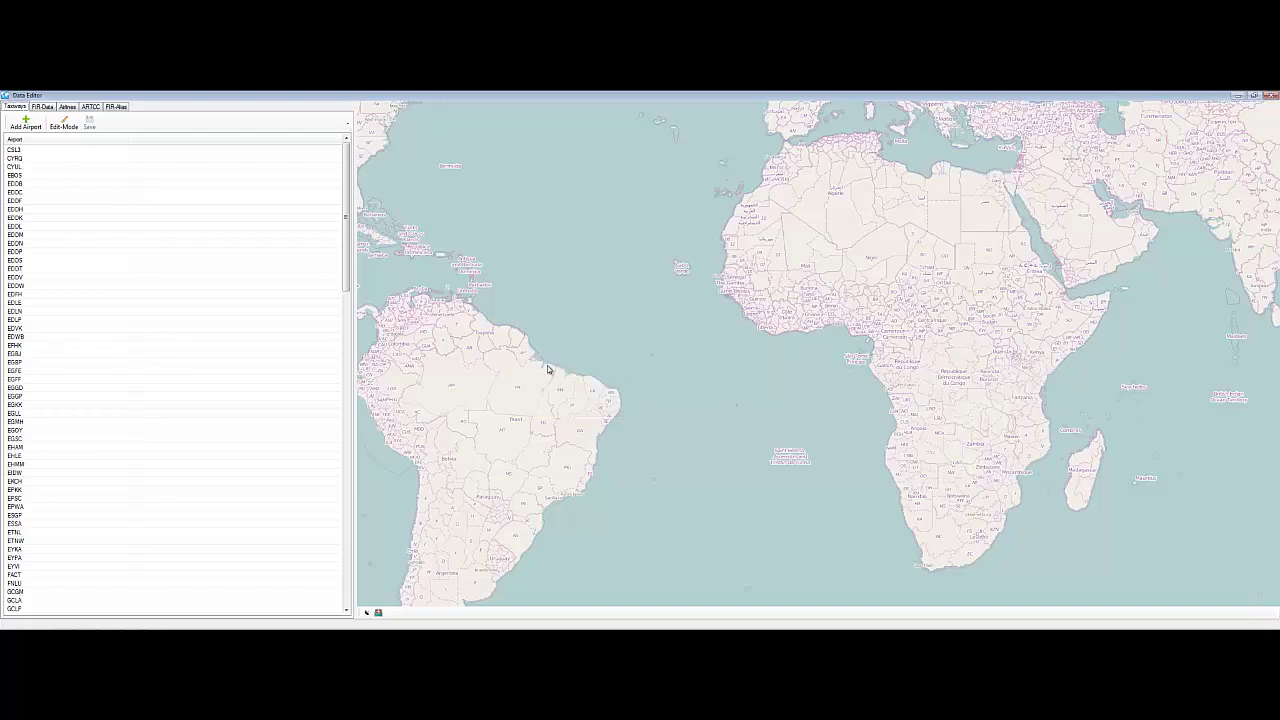
pyautogui.click(20, 380)
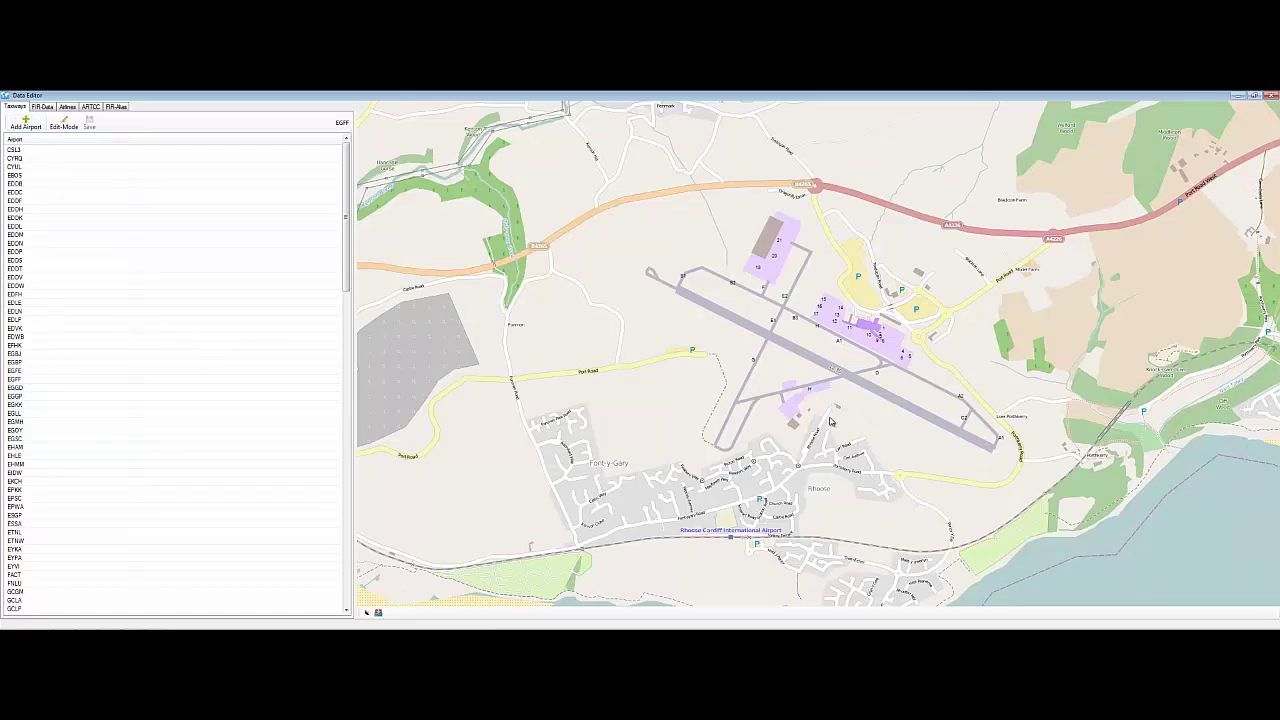
pyautogui.scroll(2, 833, 415)
pyautogui.moveTo(729, 208); pyautogui.dragTo(715, 240)
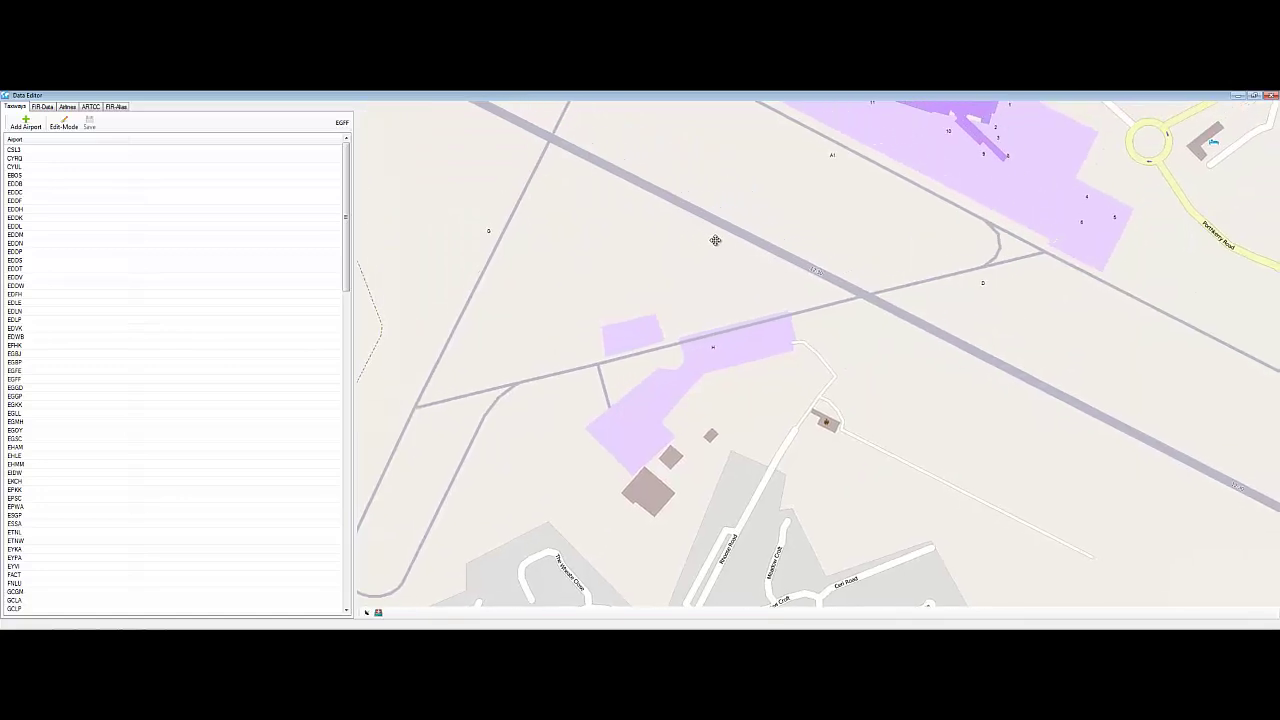
# Enable edit mode for EGFF and add the taxiway label GA1 on the small unlabelled apron beside apron H.
pyautogui.click(72, 127)
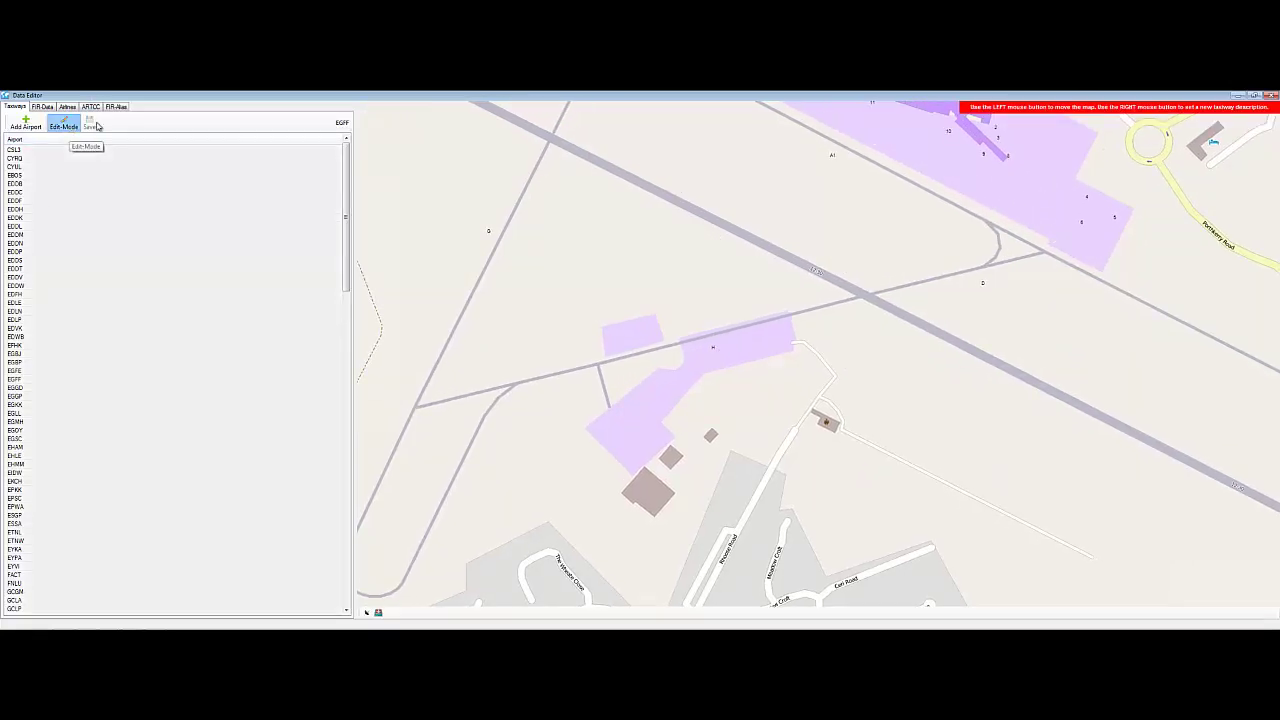
pyautogui.scroll(1, 700, 293)
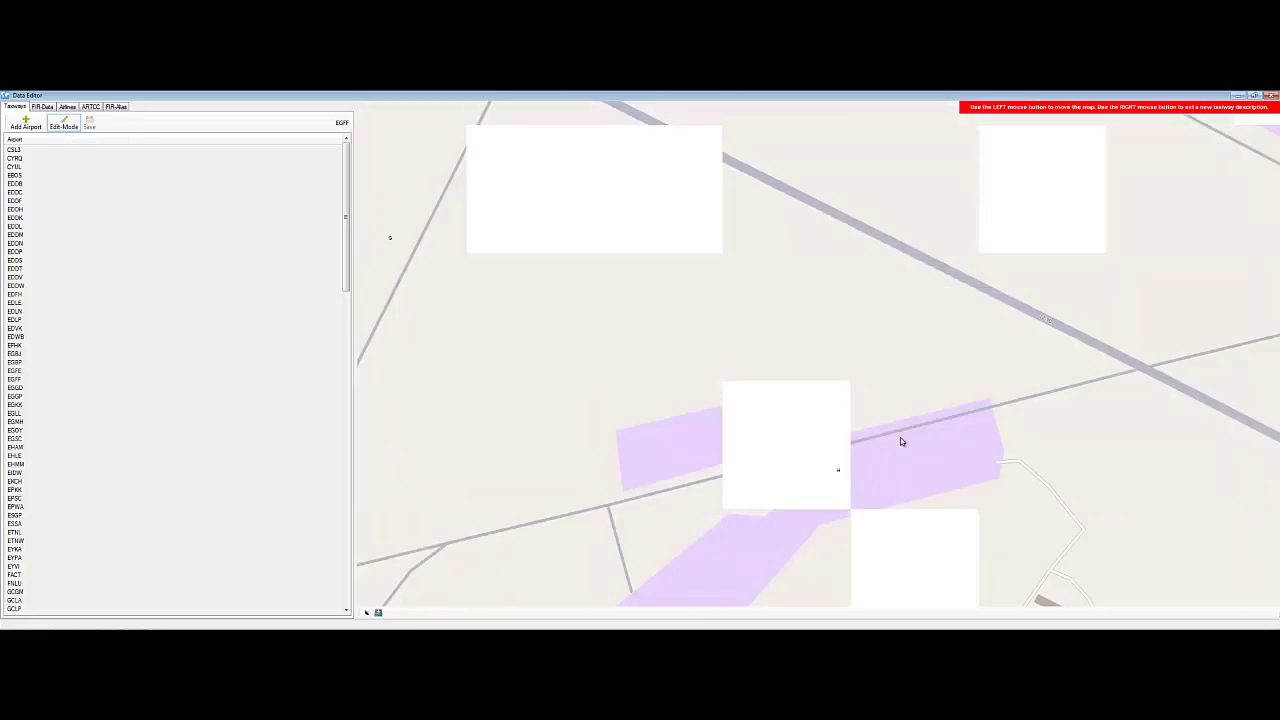
pyautogui.moveTo(874, 406); pyautogui.dragTo(764, 230)
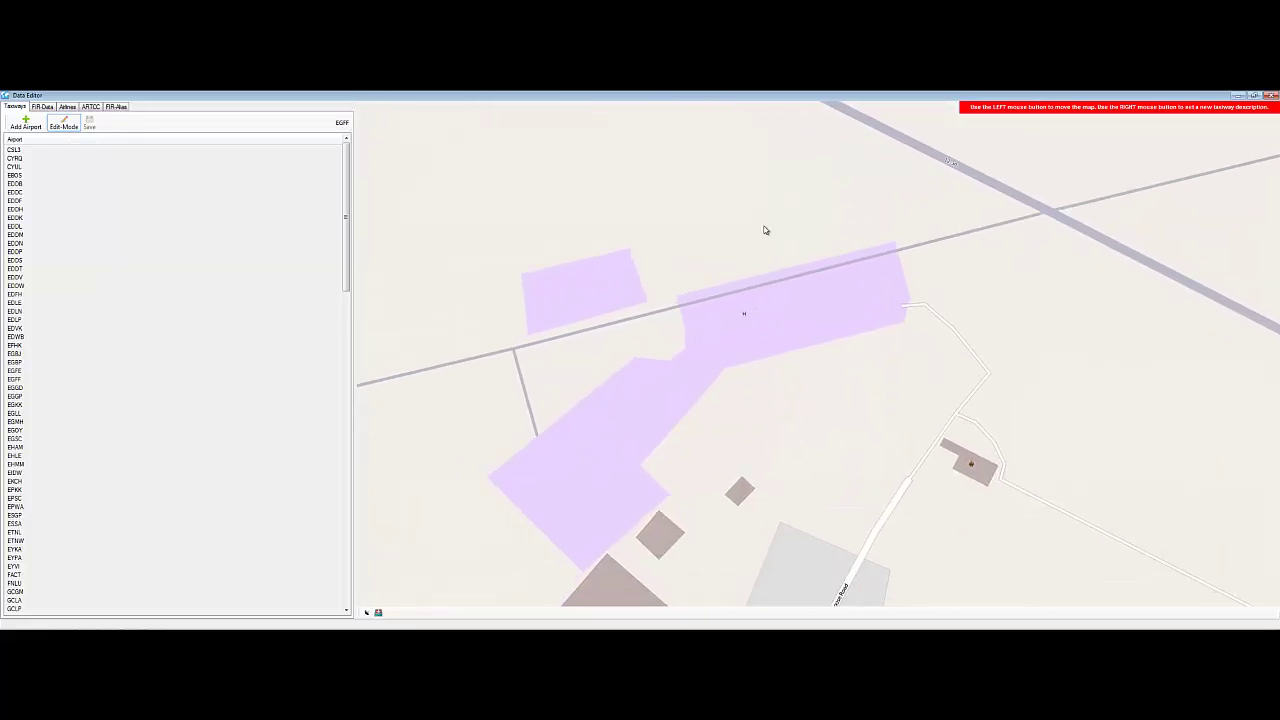
pyautogui.rightClick(618, 295)
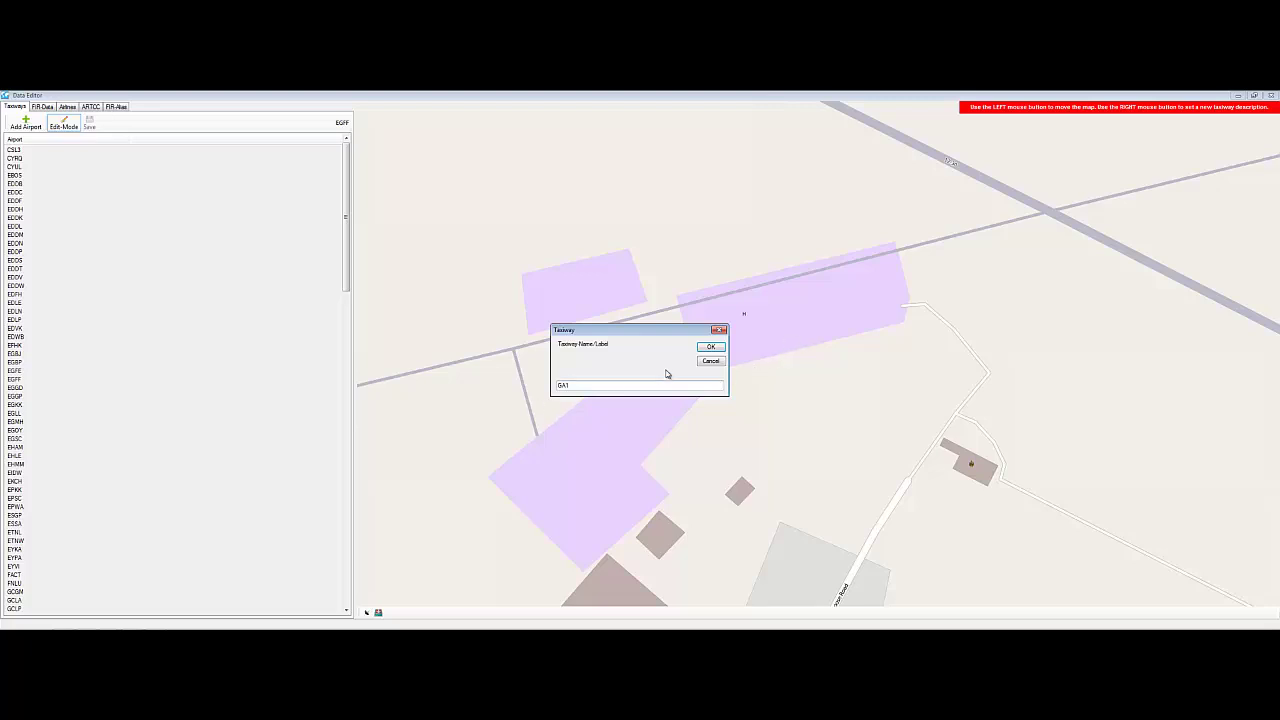
pyautogui.click(710, 346)
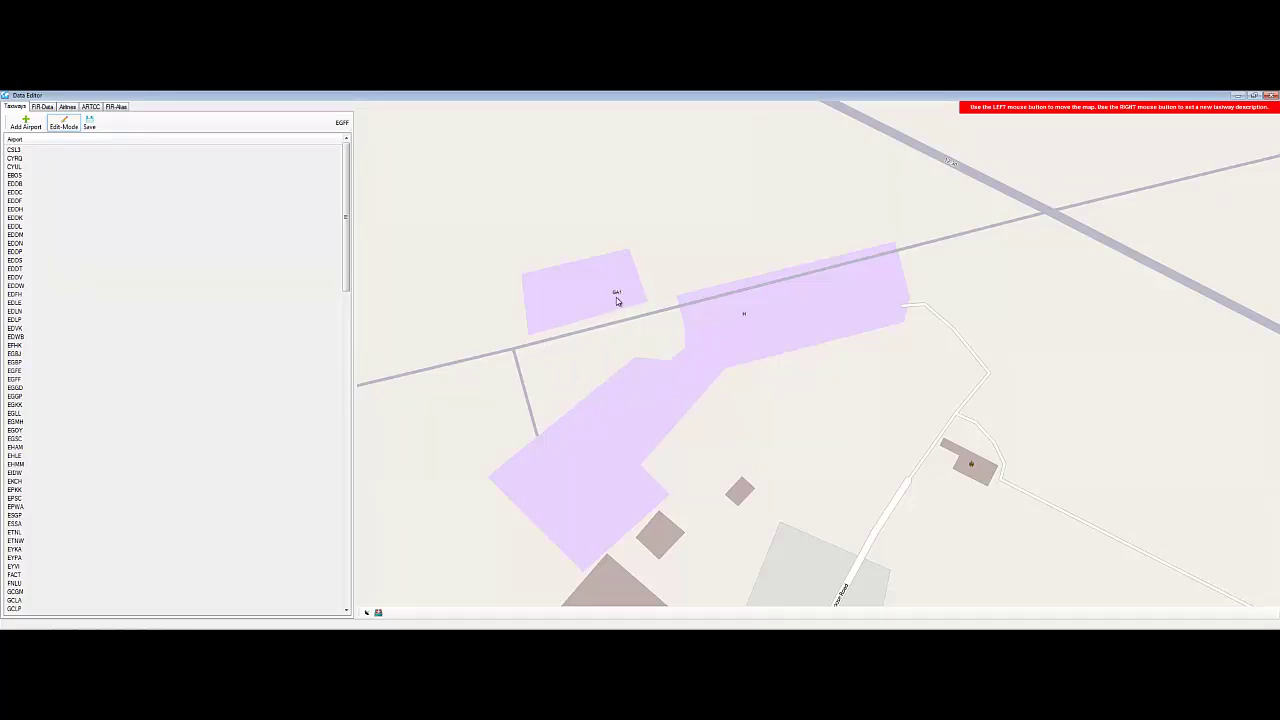
# Save the edited EGFF taxiway data and dismiss the information message.
pyautogui.scroll(-1, 768, 270)
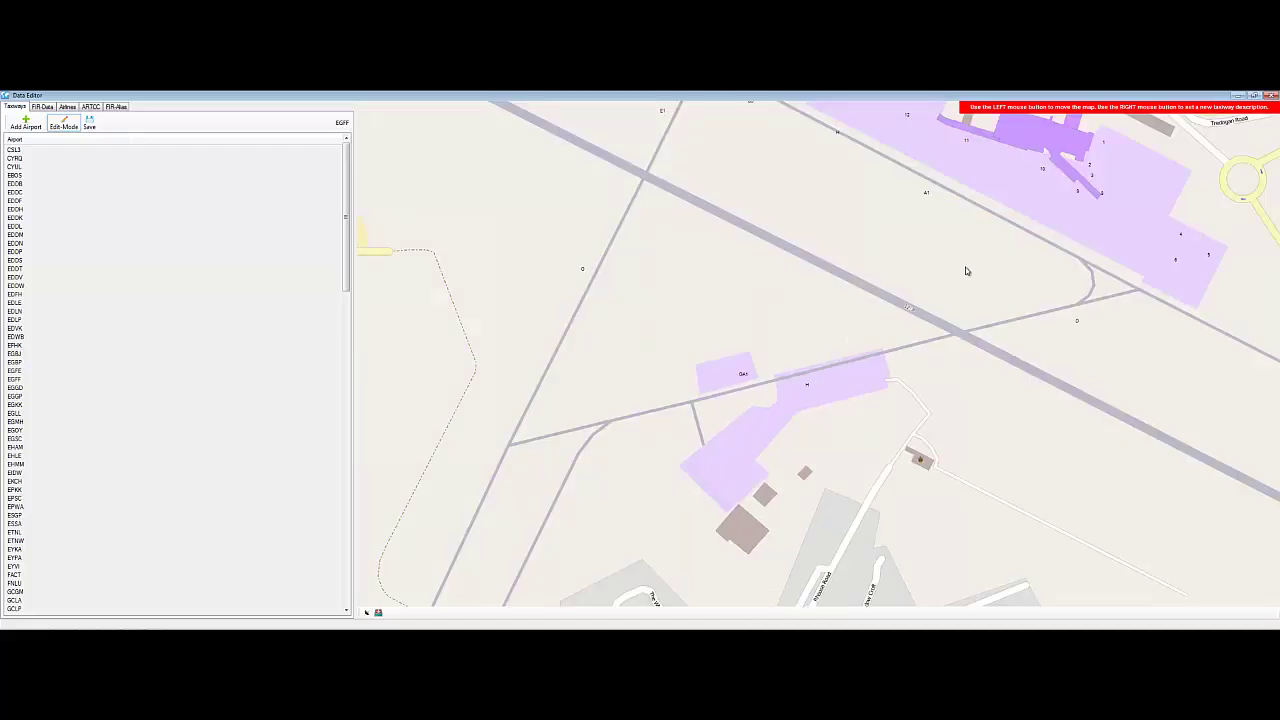
pyautogui.scroll(-1, 966, 270)
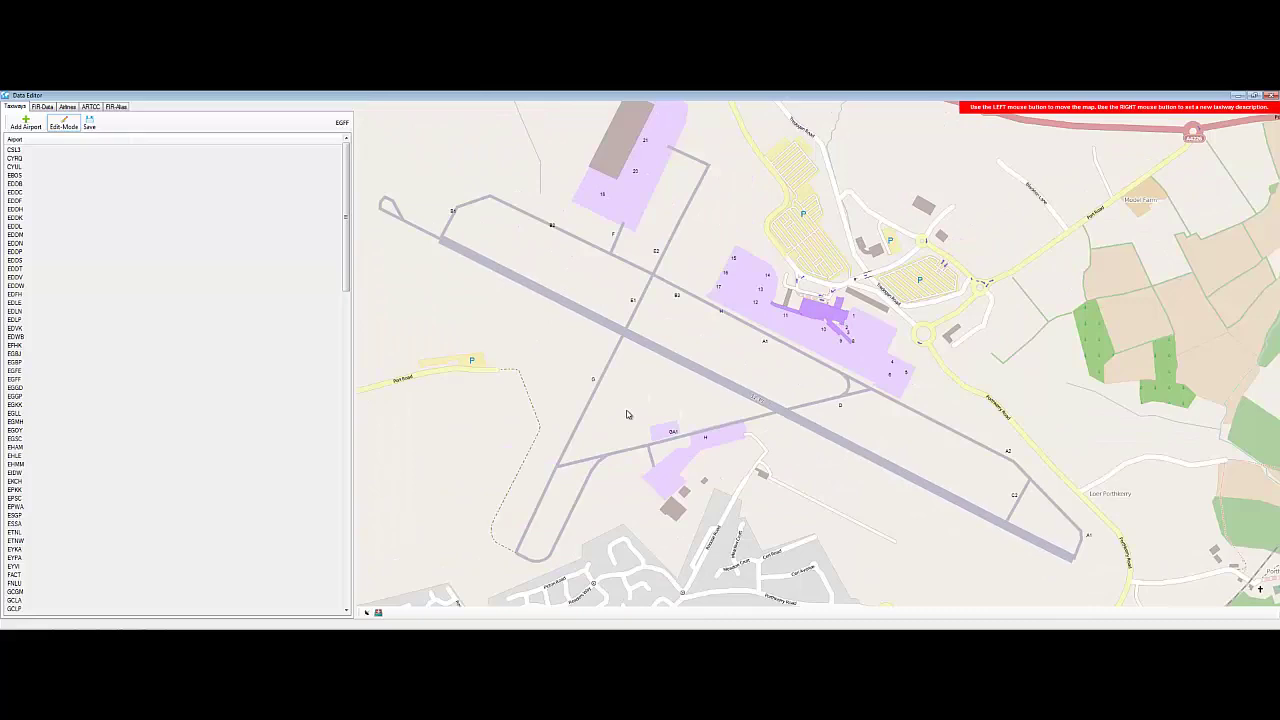
pyautogui.click(90, 125)
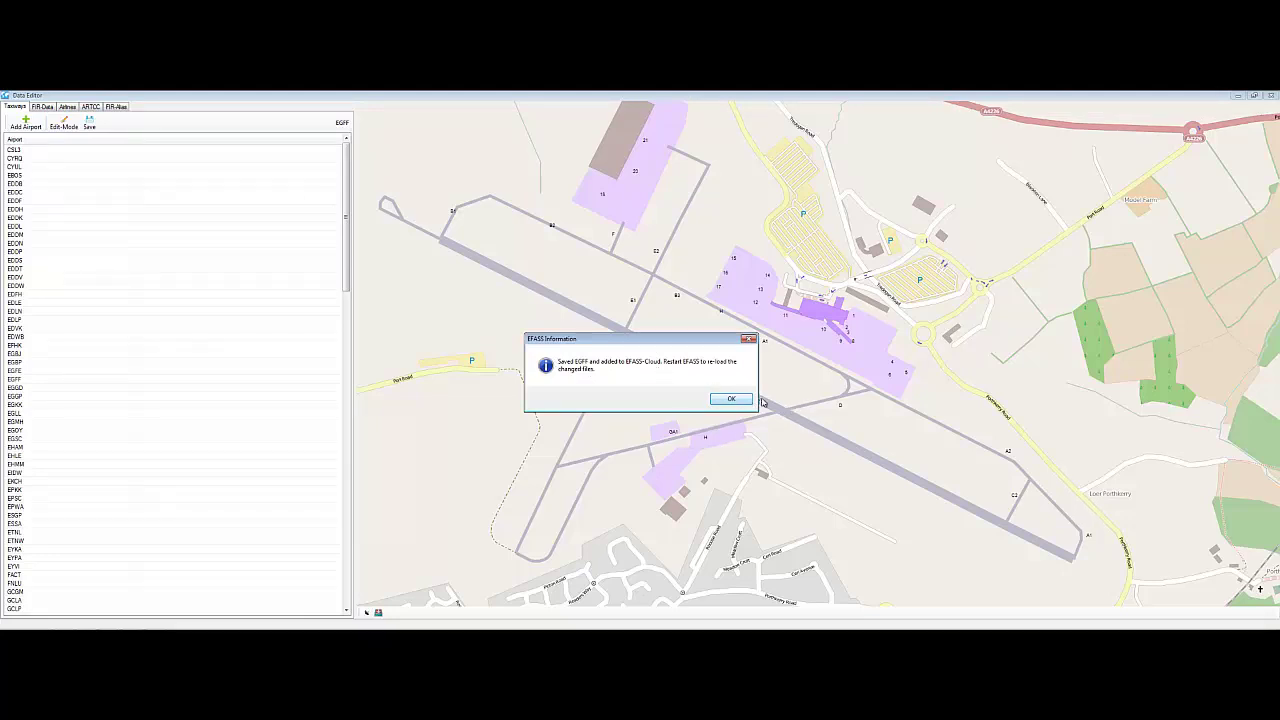
pyautogui.click(733, 400)
# Review the GA1 label on the EGFF airport layout and close the Data Editor.
pyautogui.scroll(-1, 961, 343)
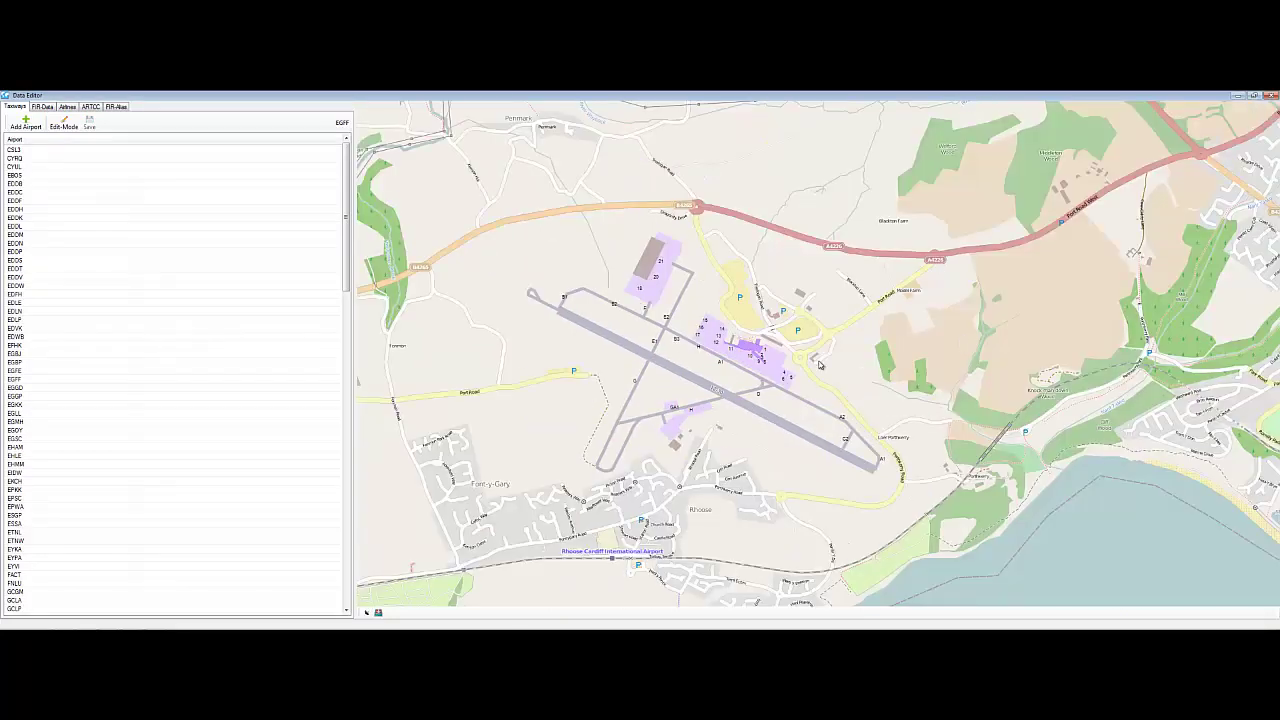
pyautogui.scroll(-1, 720, 450)
pyautogui.scroll(2, 720, 450)
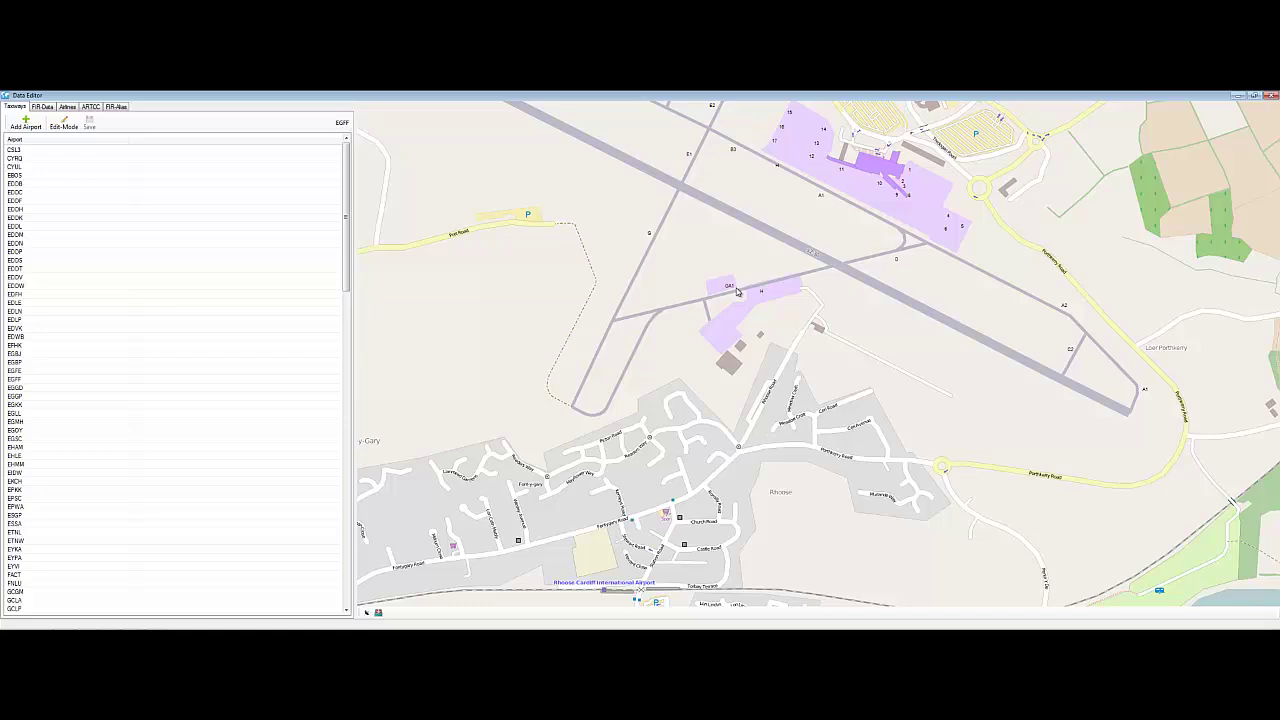
pyautogui.scroll(-3, 733, 290)
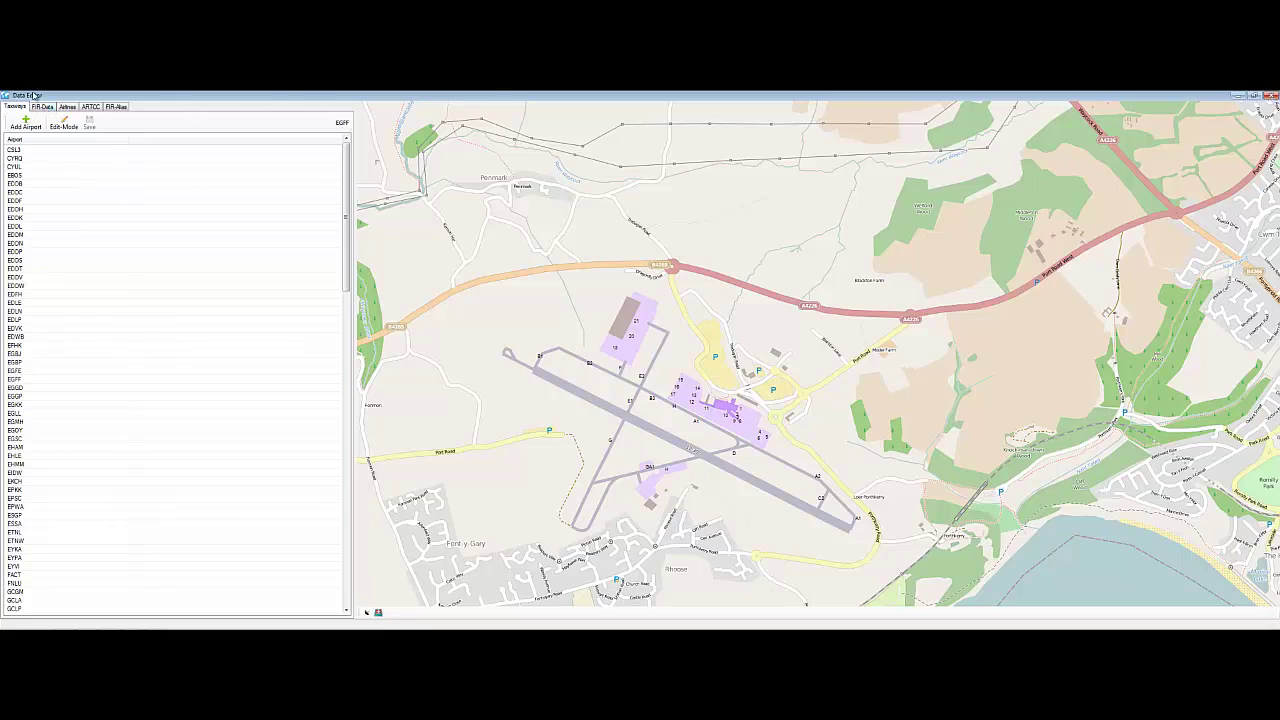
pyautogui.click(1271, 95)
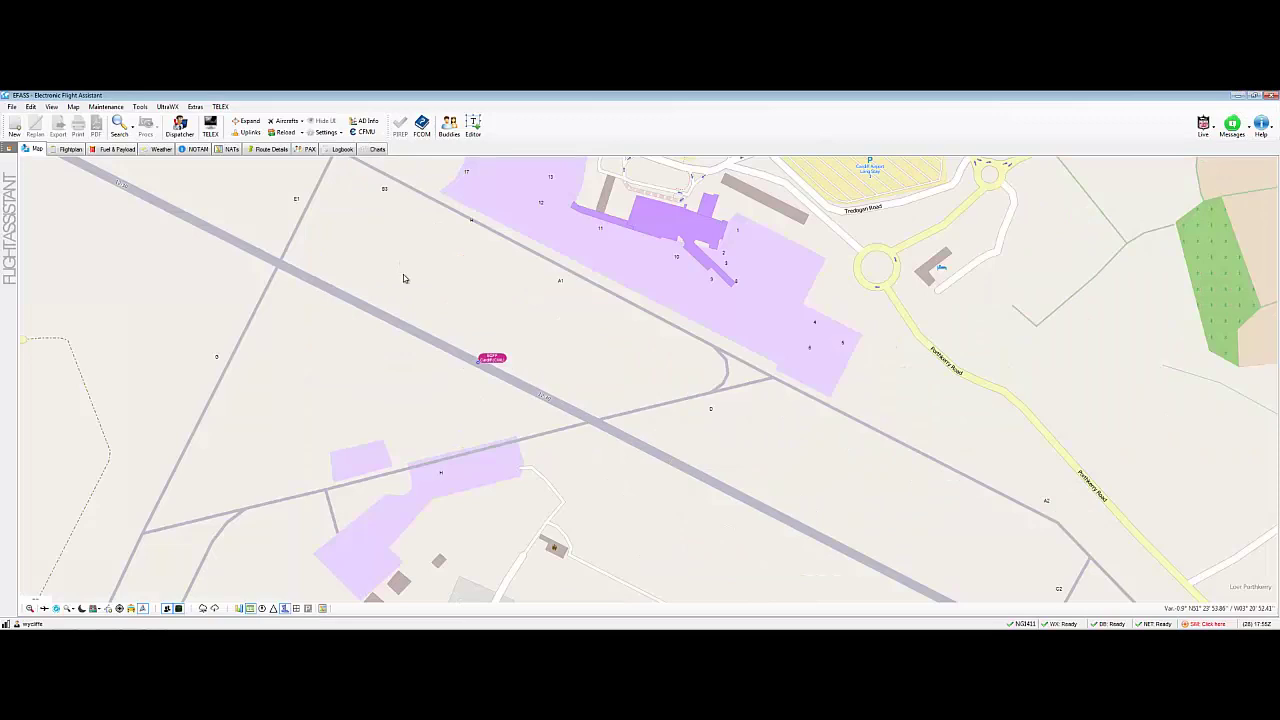
# Check Cardiff's small southern apron on the main map for the added label, and return to an overview of southern Britain.
pyautogui.scroll(-1, 575, 300)
pyautogui.moveTo(473, 265); pyautogui.dragTo(619, 314)
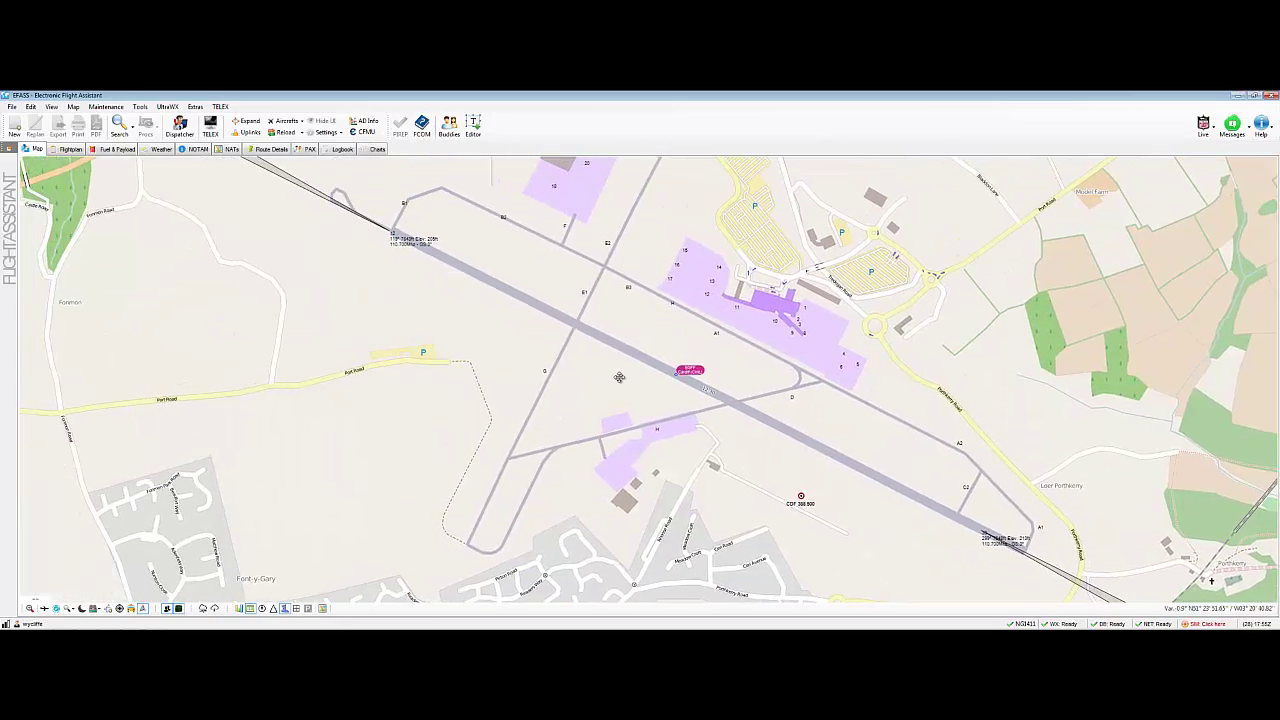
pyautogui.scroll(1, 624, 457)
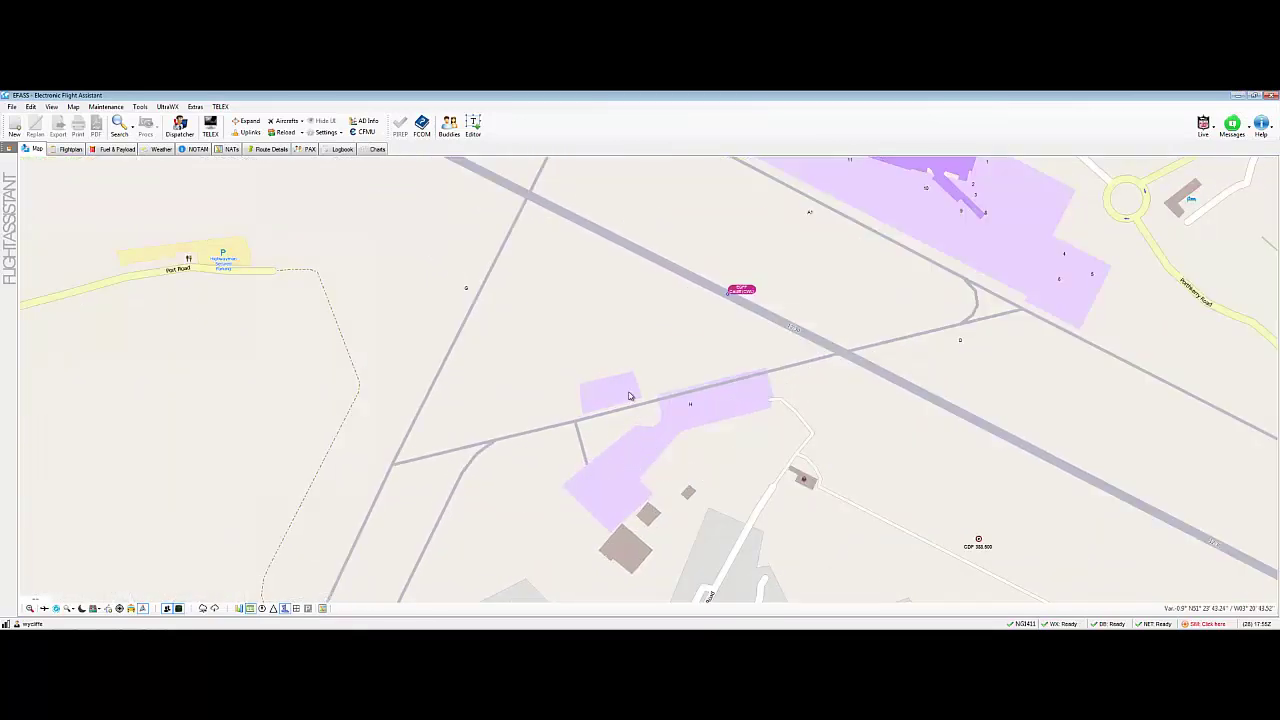
pyautogui.moveTo(646, 397); pyautogui.dragTo(608, 320)
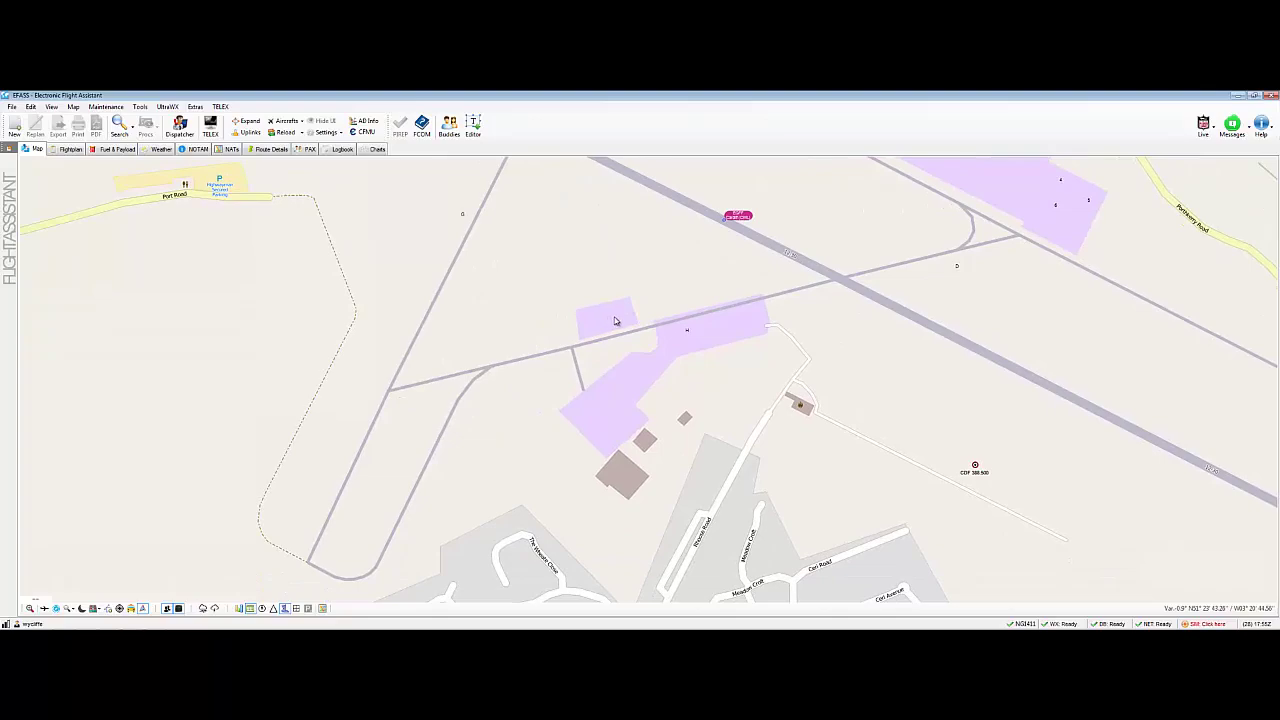
pyautogui.scroll(-3, 870, 295)
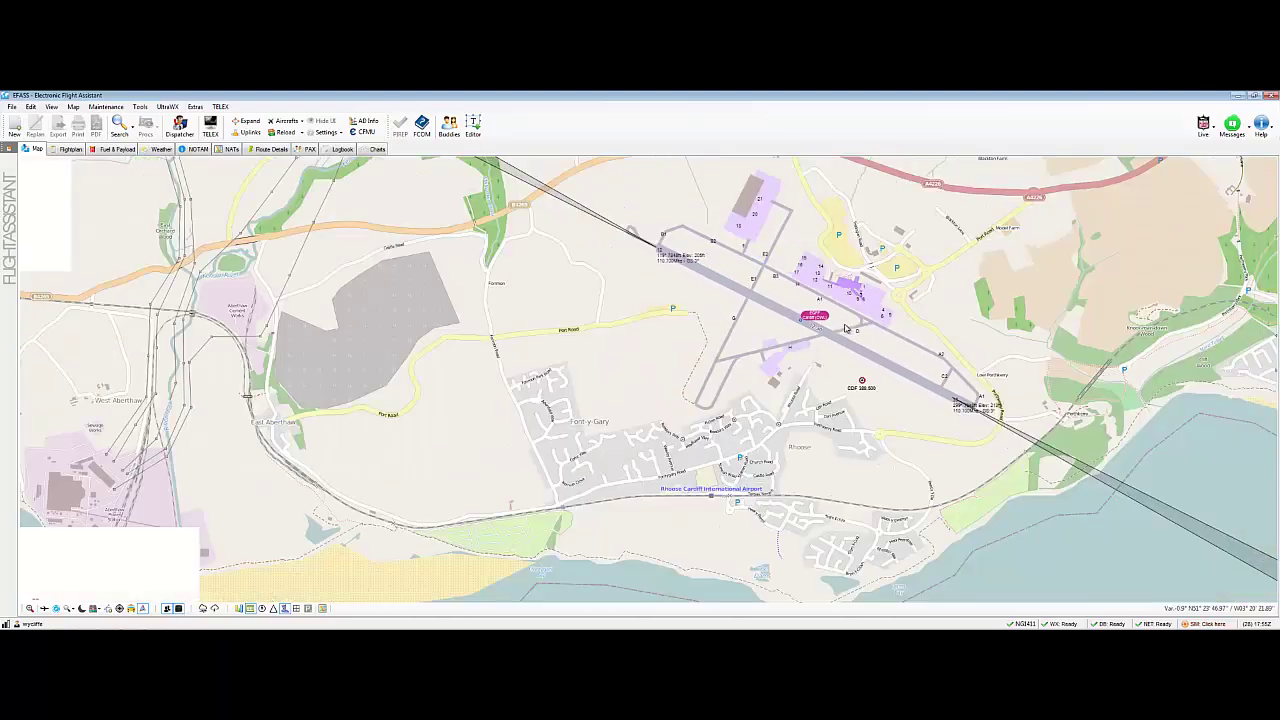
pyautogui.scroll(-4, 872, 248)
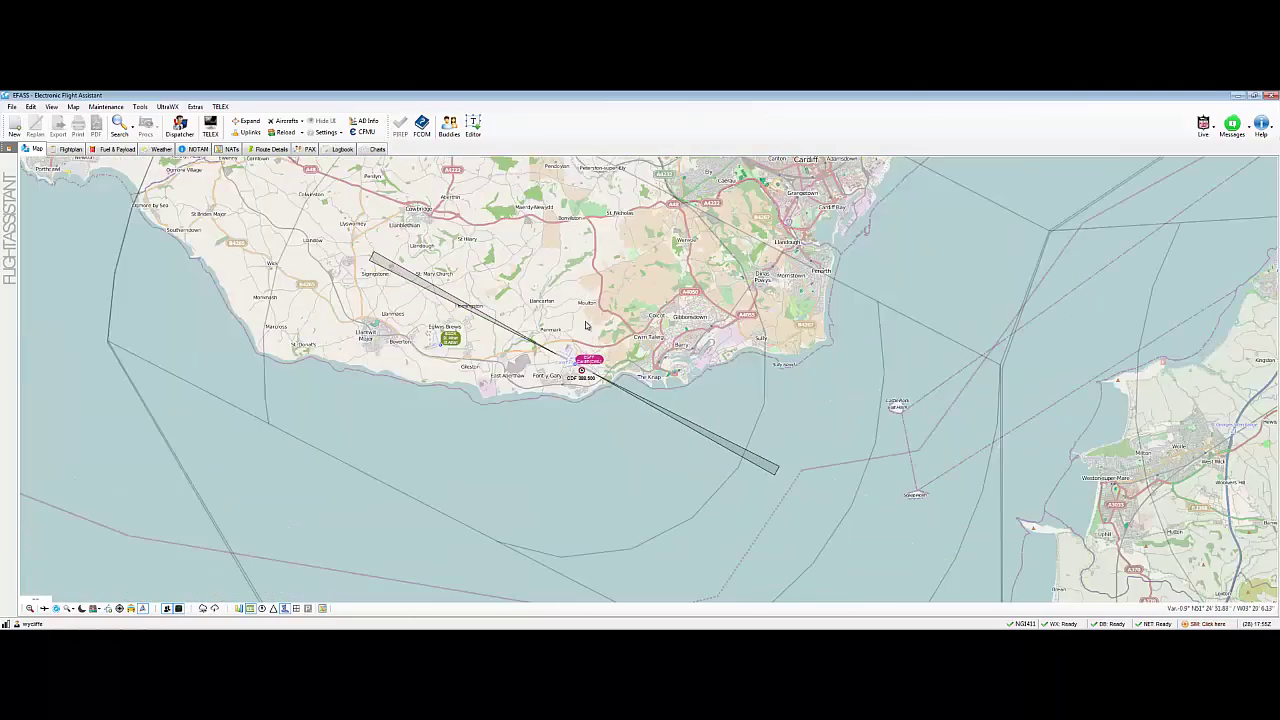
pyautogui.scroll(-2, 585, 264)
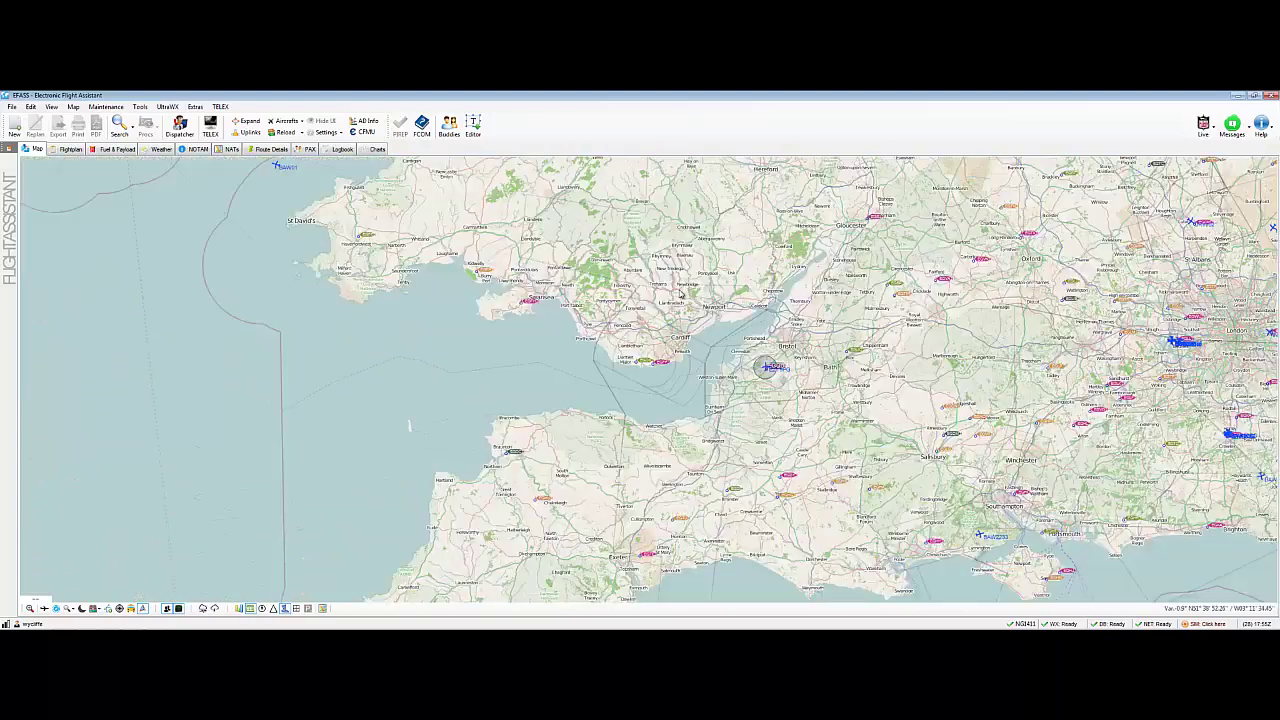
pyautogui.scroll(-2, 785, 254)
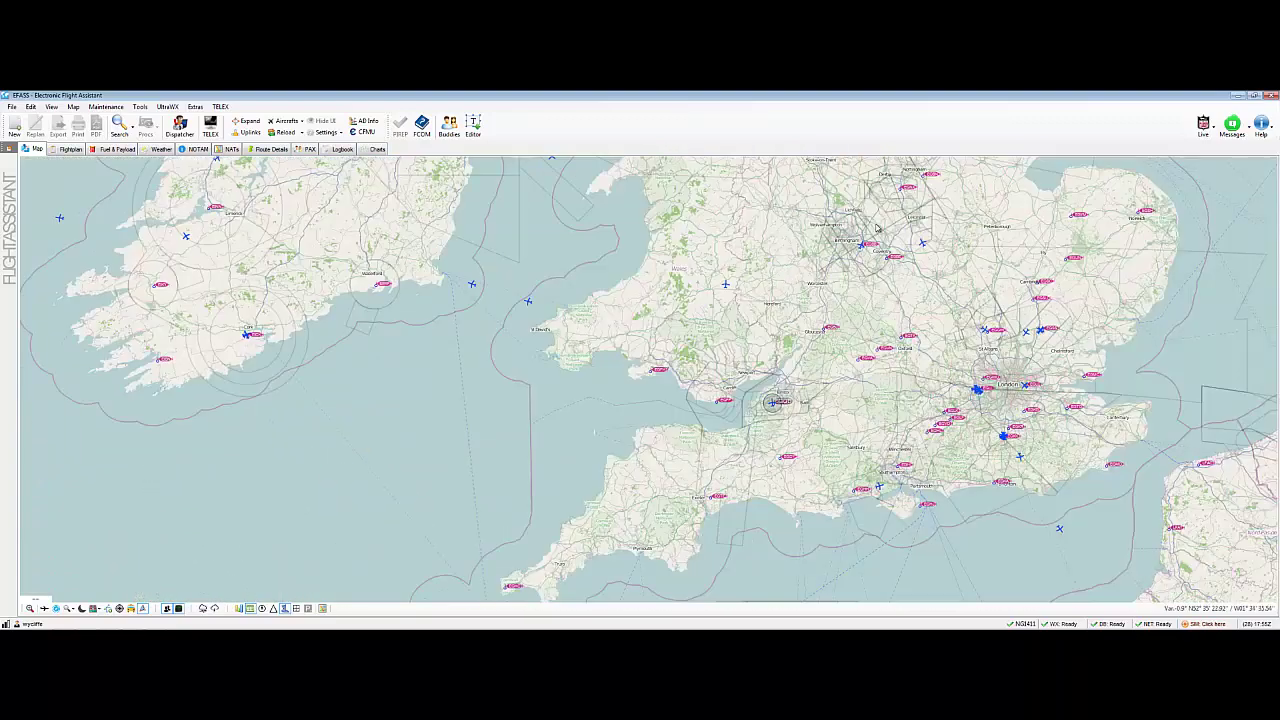
pyautogui.moveTo(793, 253); pyautogui.dragTo(681, 286)
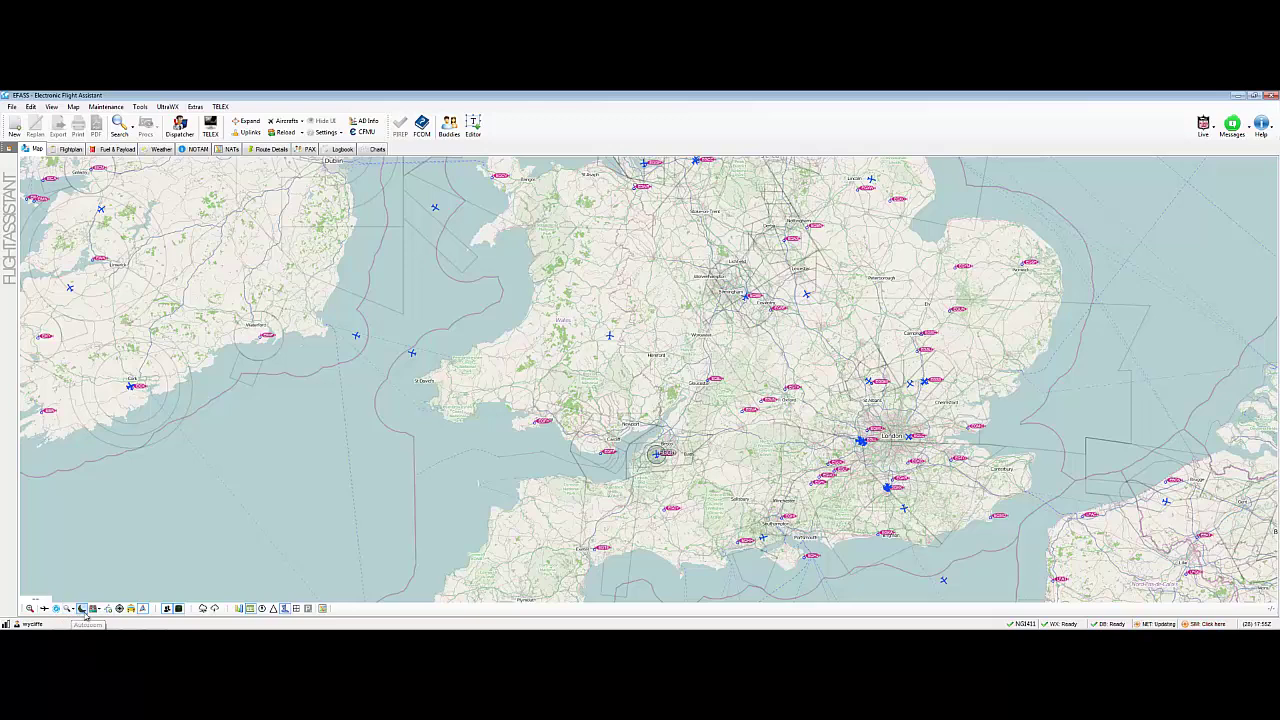
# Show the map in night mode and switch it back to normal colours.
pyautogui.click(82, 609)
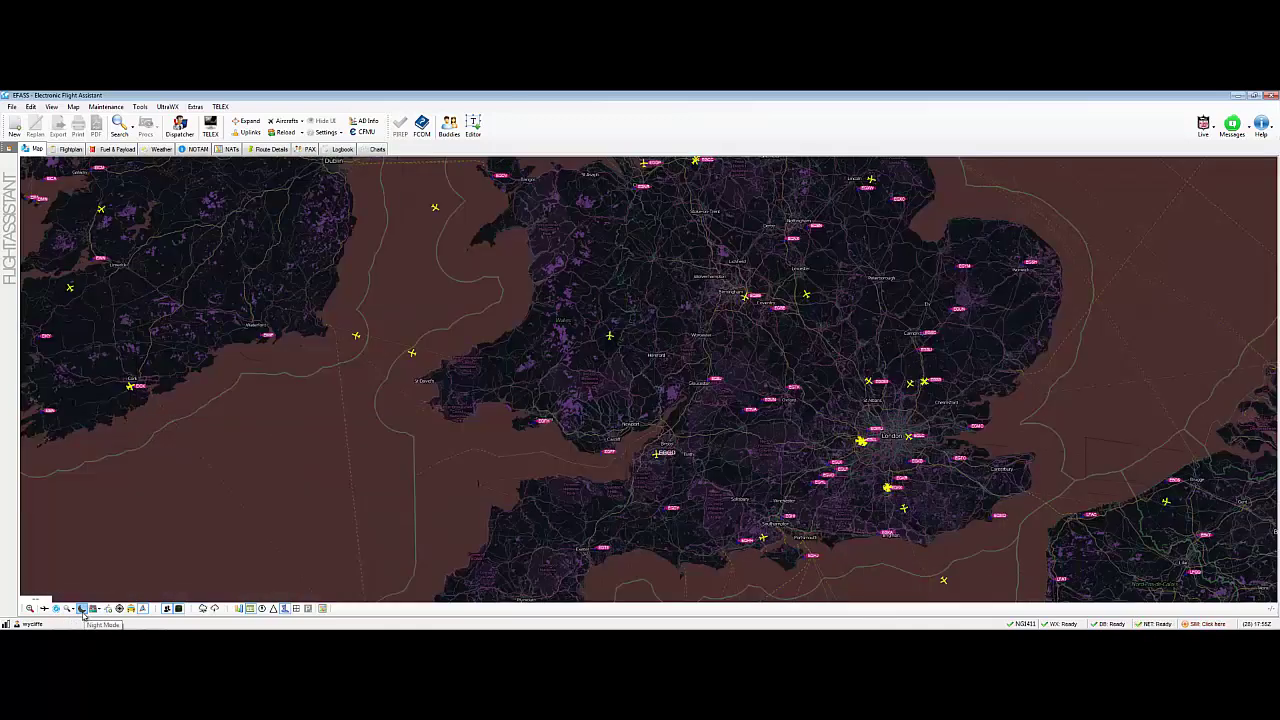
pyautogui.click(82, 609)
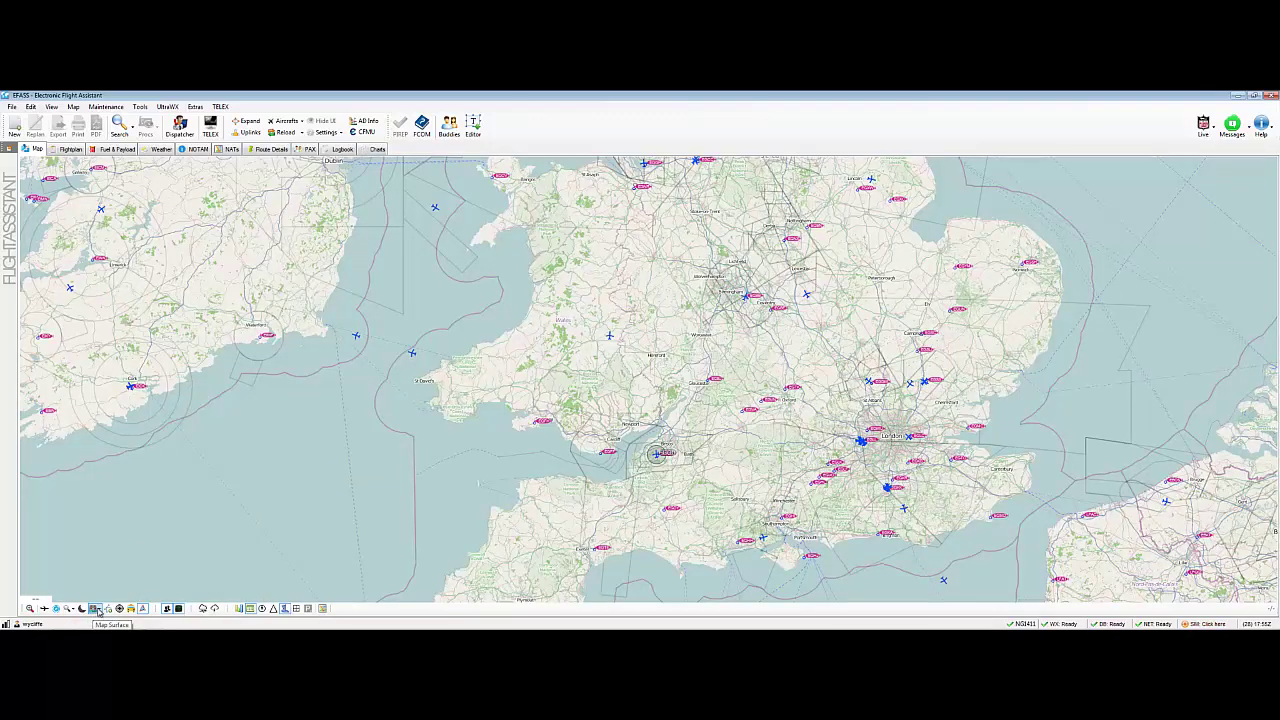
# Show the map surface in Schematic View and change it to Satellite View.
pyautogui.click(97, 610)
pyautogui.click(113, 567)
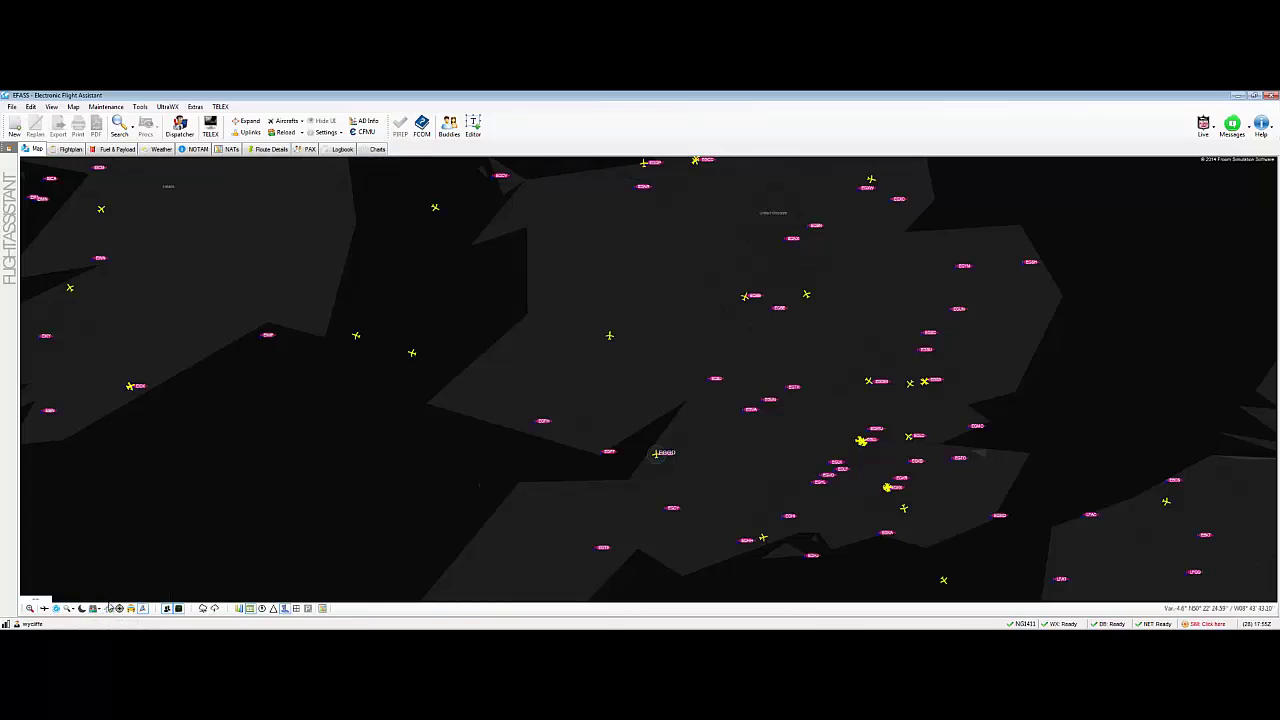
pyautogui.click(96, 609)
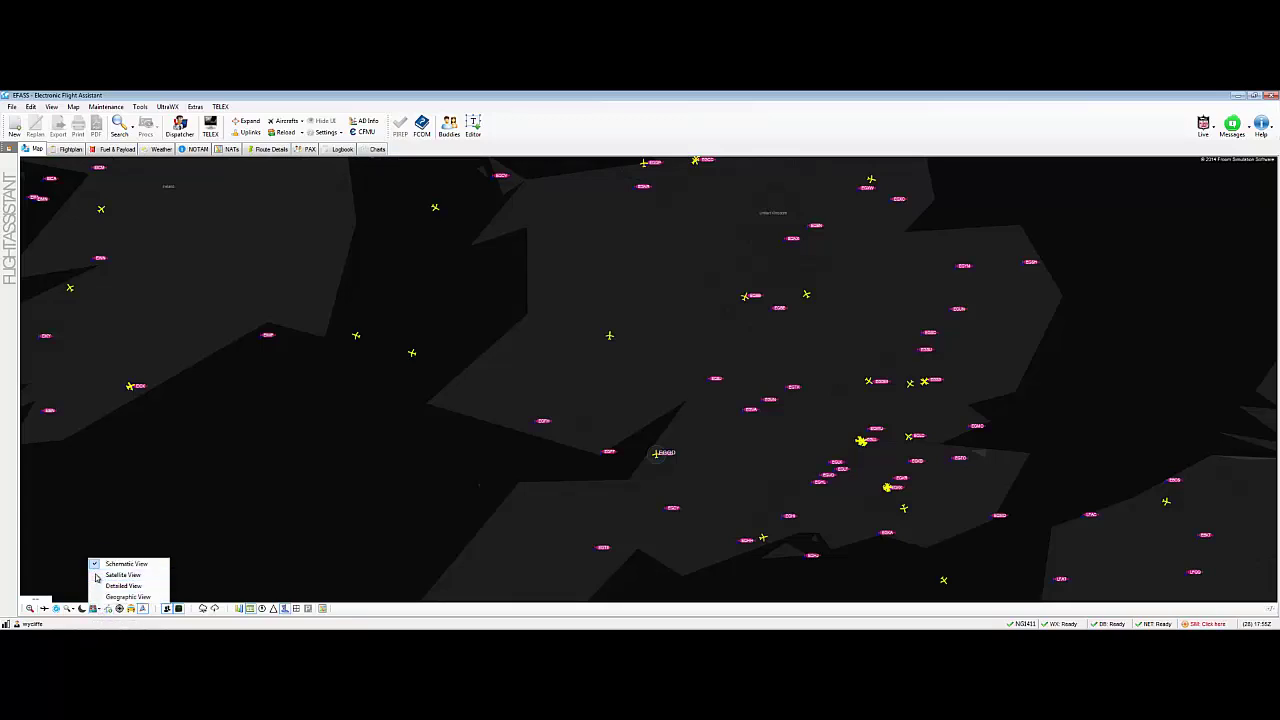
pyautogui.click(97, 577)
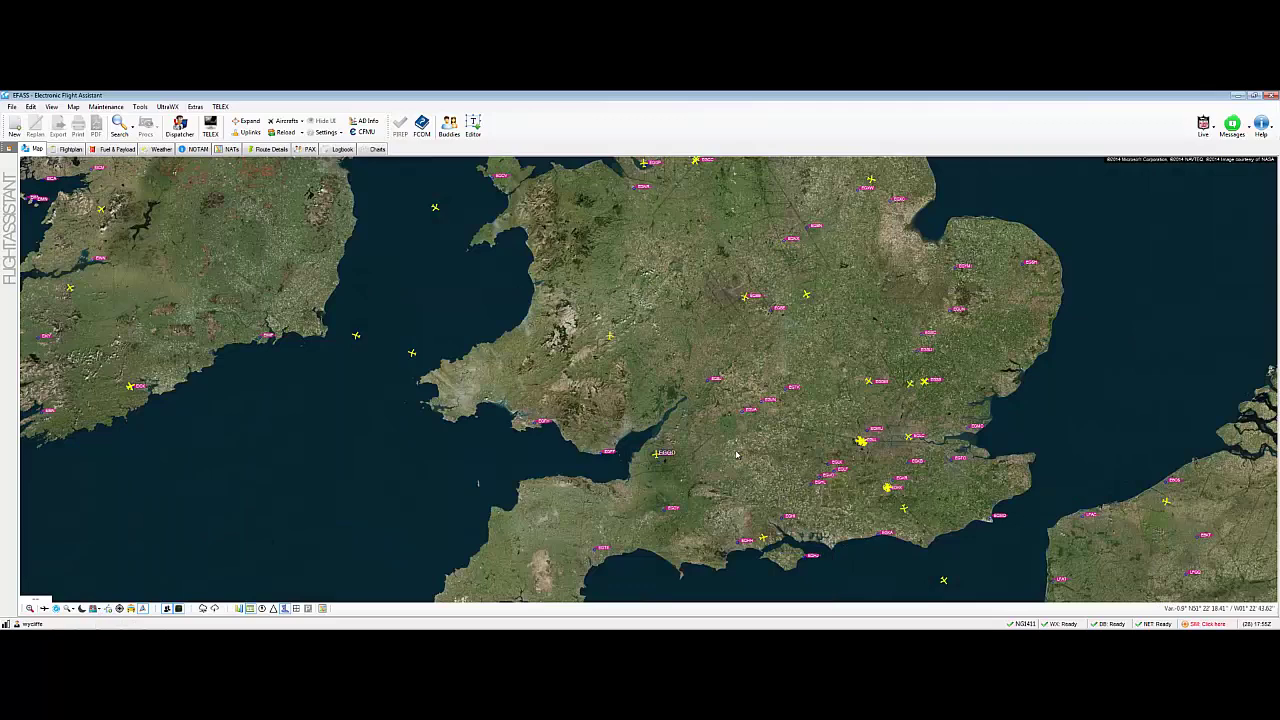
# Inspect the satellite imagery around Bath at close range and return to a wider view of the area.
pyautogui.scroll(5, 736, 455)
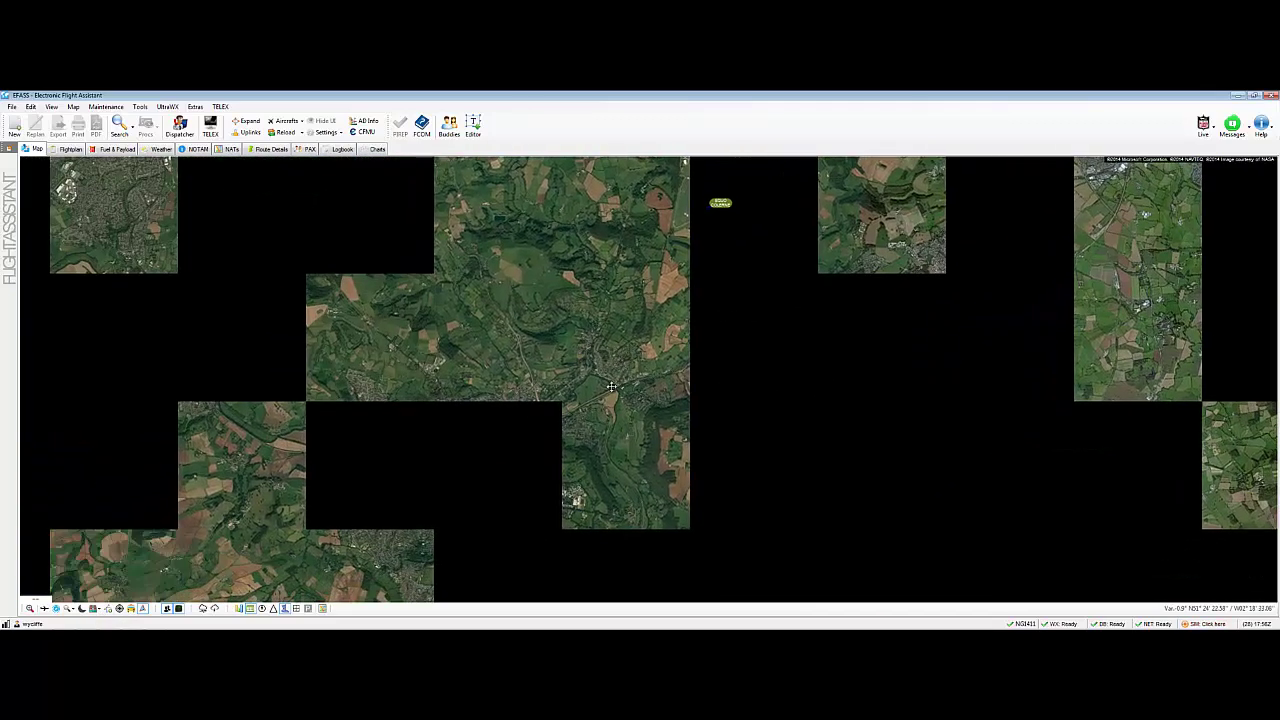
pyautogui.scroll(1, 554, 489)
pyautogui.scroll(1, 554, 489)
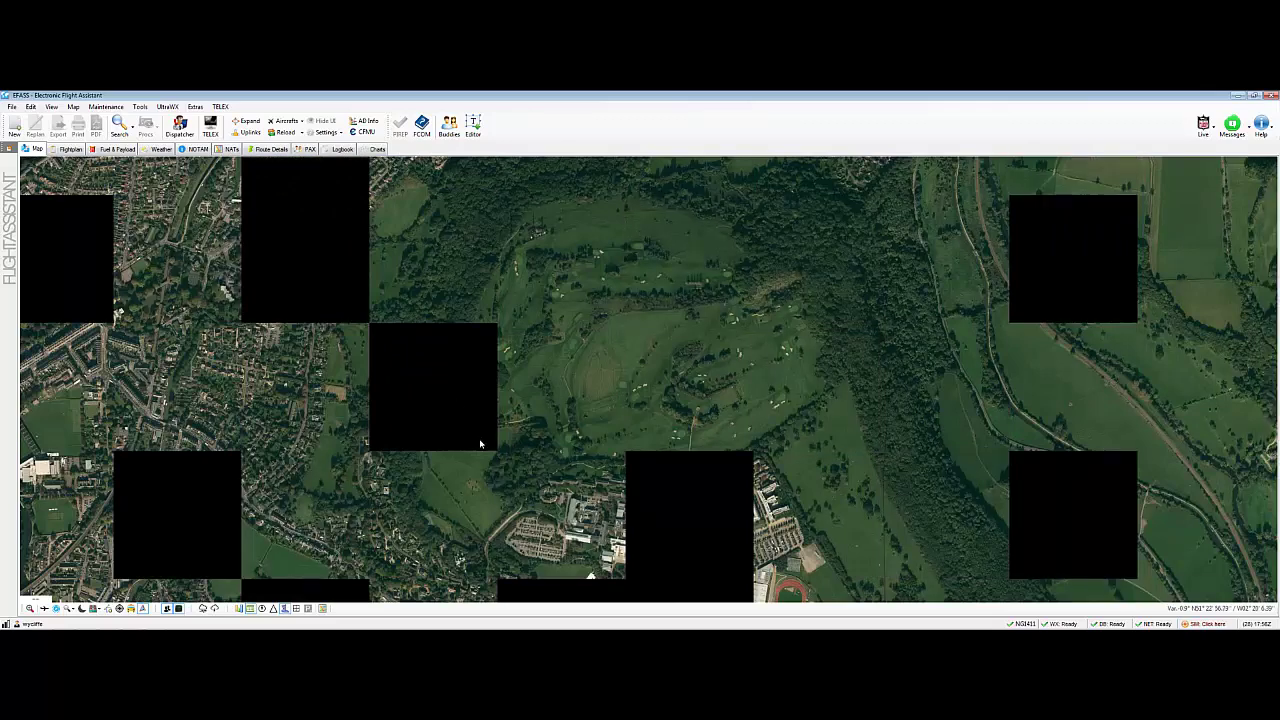
pyautogui.moveTo(480, 444); pyautogui.dragTo(557, 214)
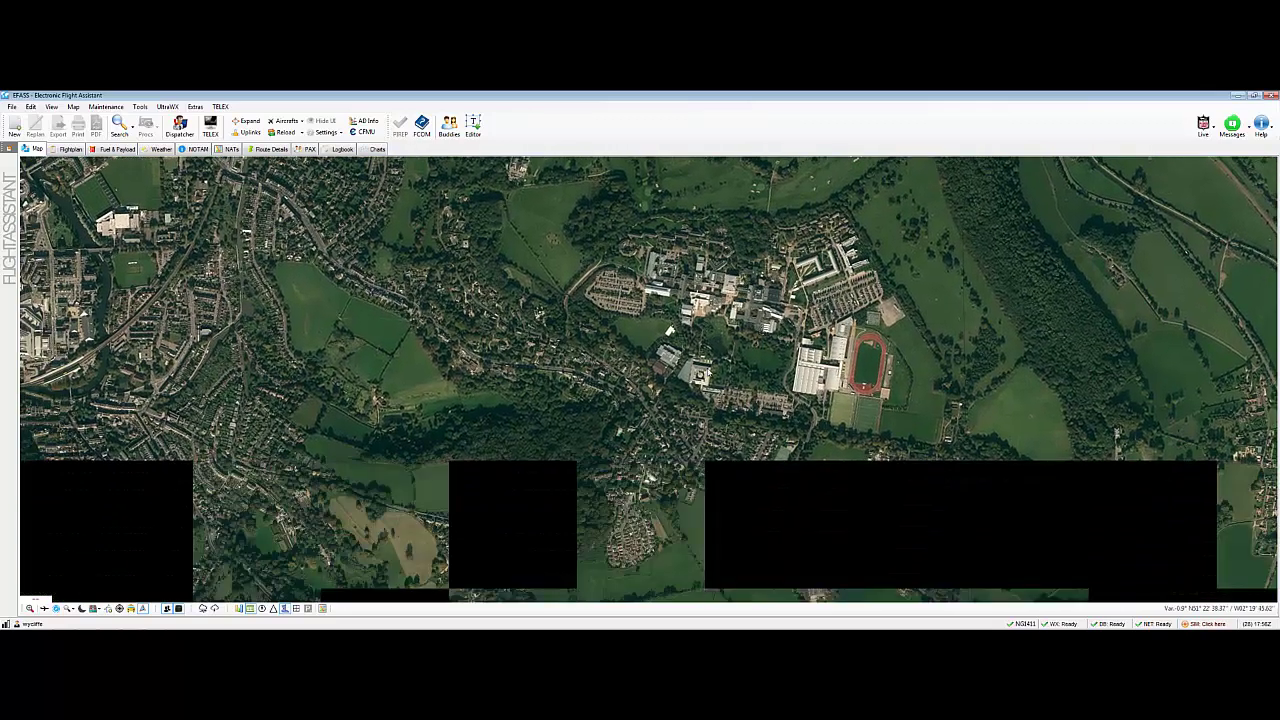
pyautogui.scroll(-5, 870, 427)
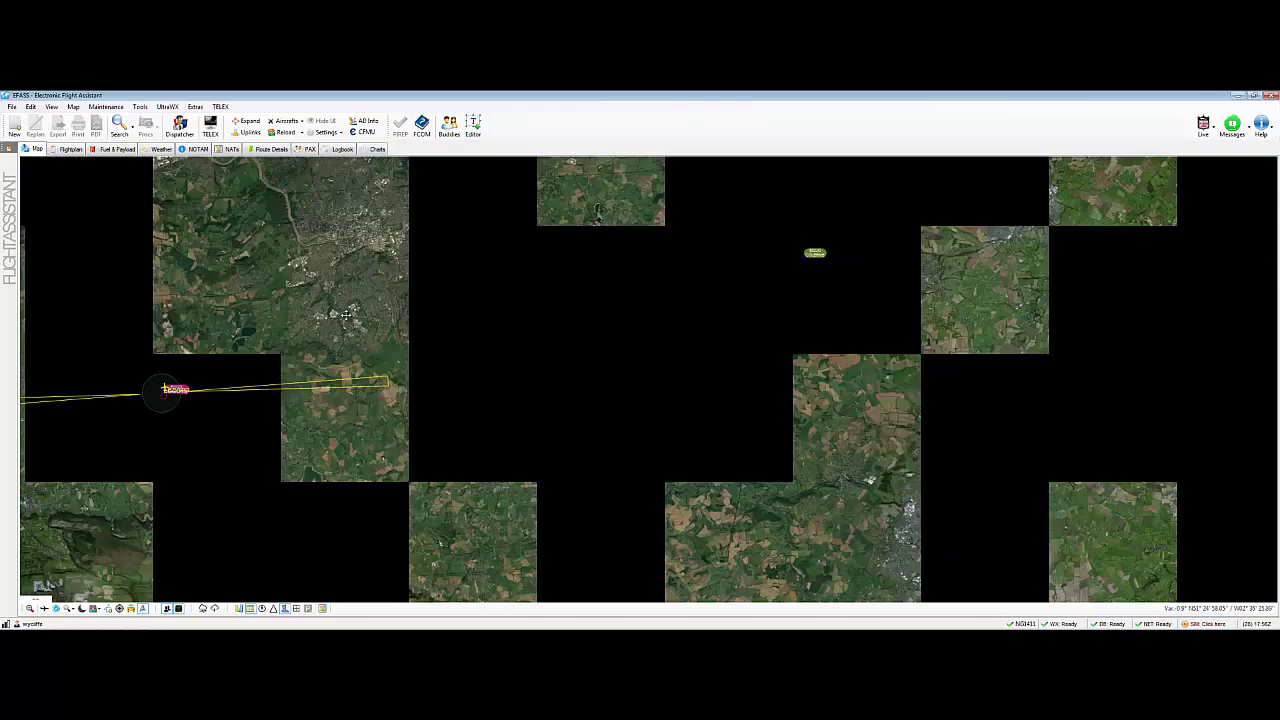
pyautogui.moveTo(255, 426); pyautogui.dragTo(630, 457)
pyautogui.scroll(-2, 630, 457)
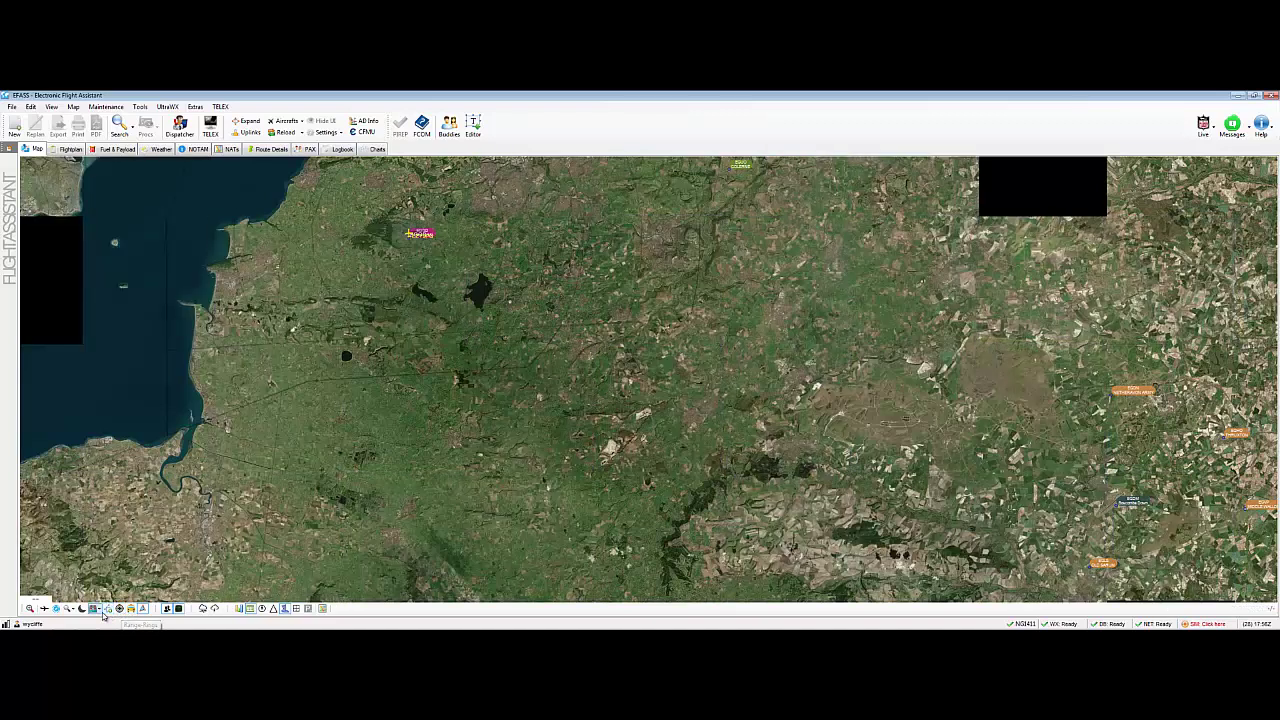
# Show the map surface in Detailed View and change it to Geographic View.
pyautogui.click(93, 608)
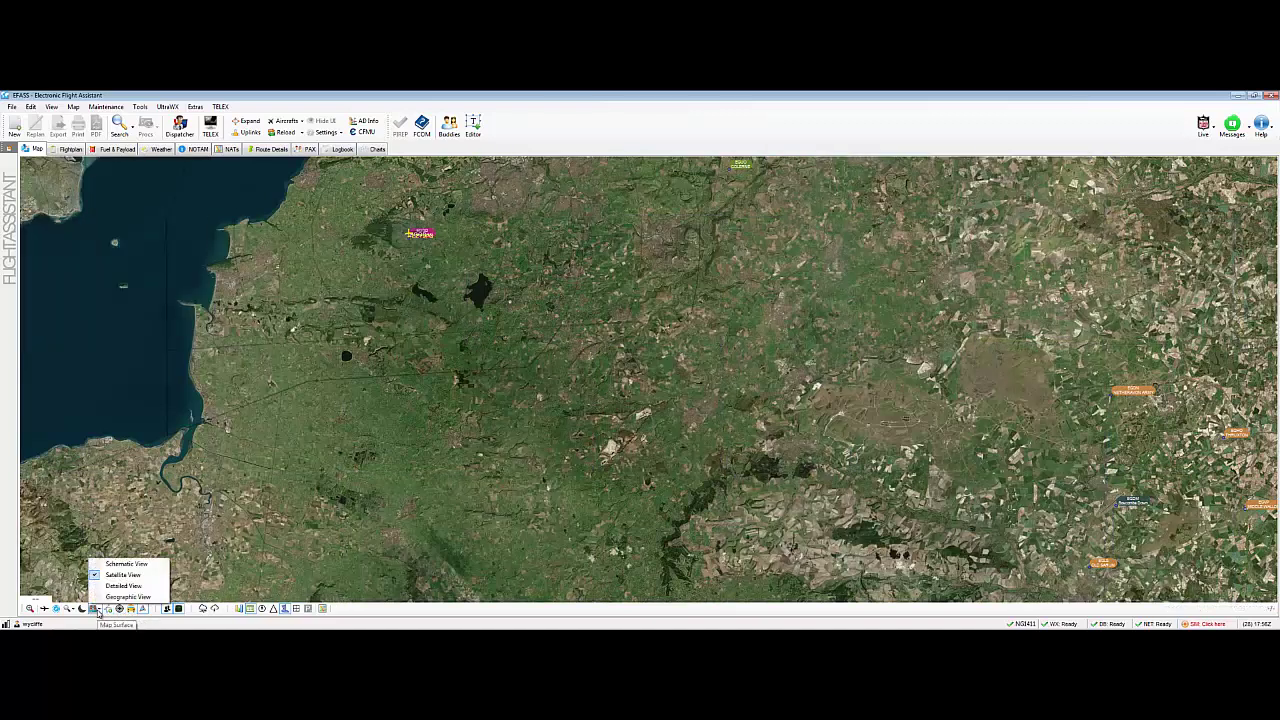
pyautogui.click(110, 586)
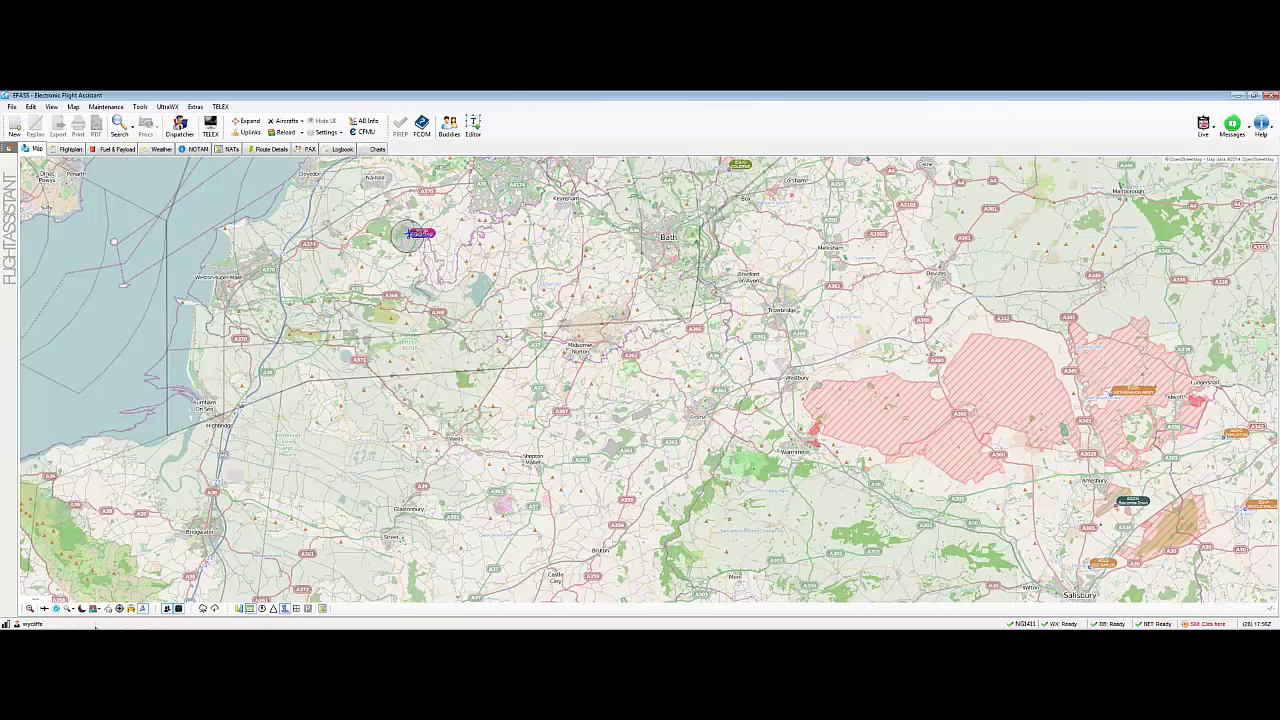
pyautogui.click(94, 608)
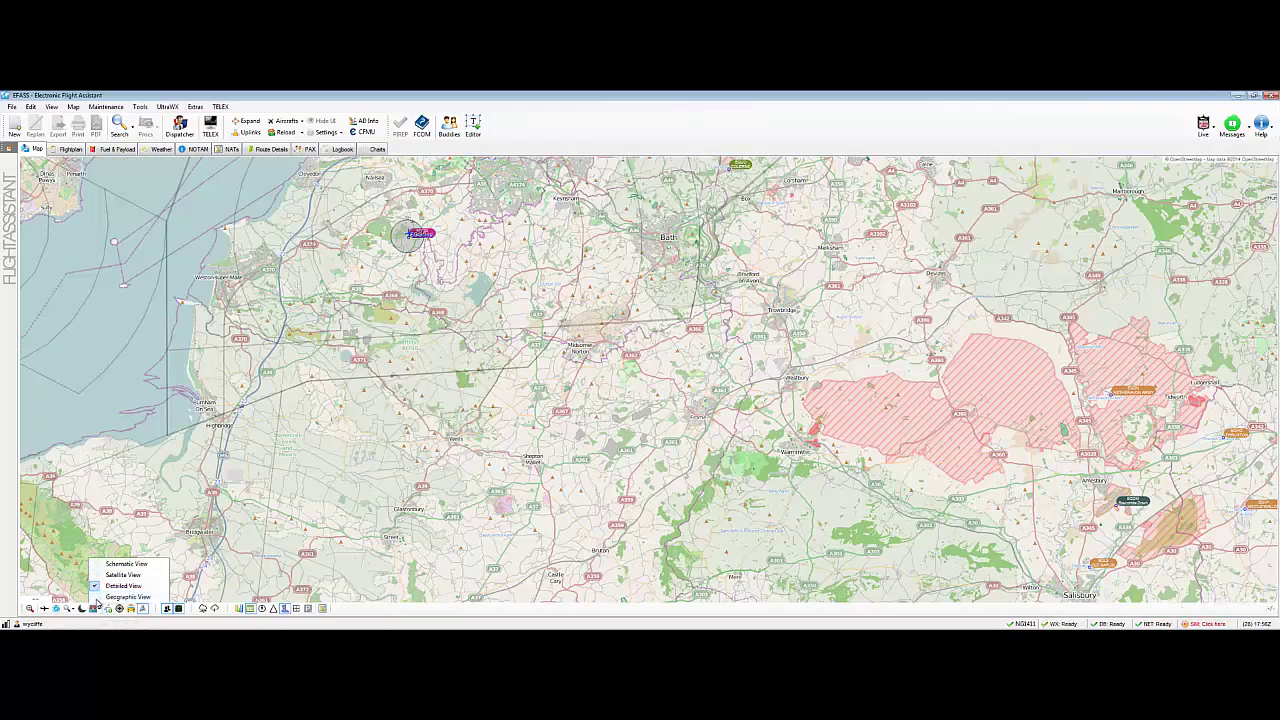
pyautogui.click(123, 575)
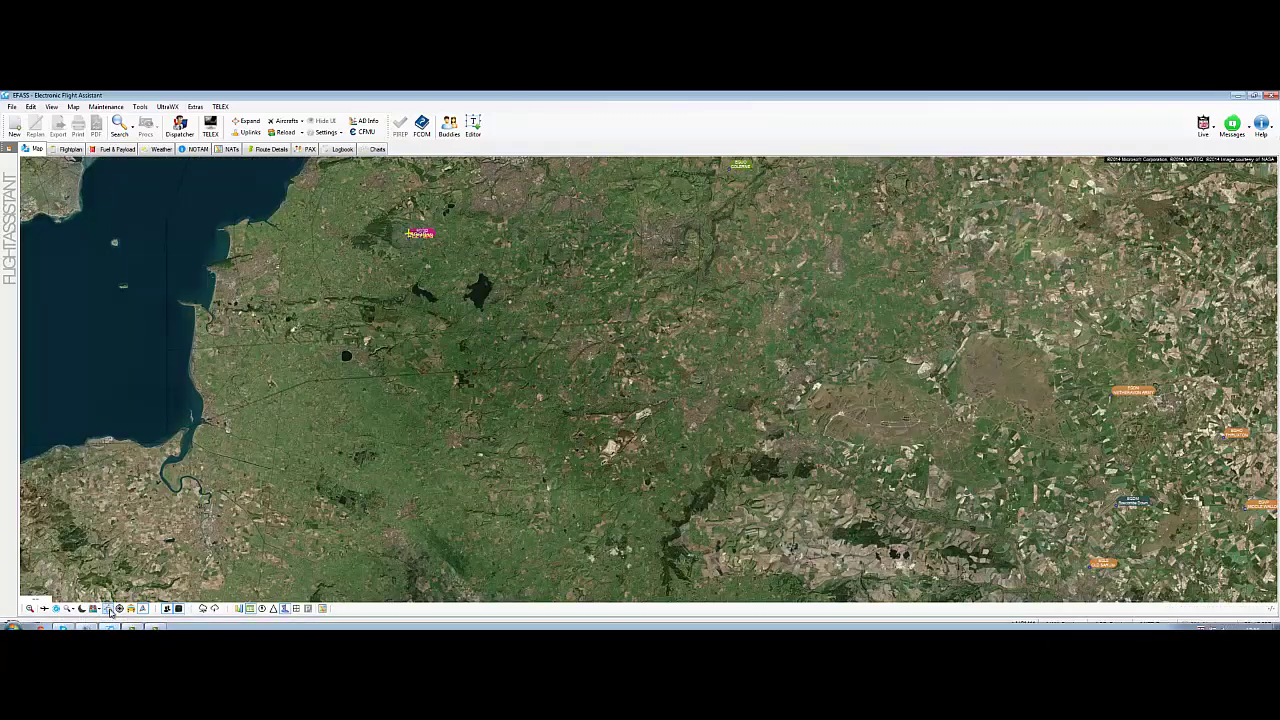
# Set the map surface to Detailed View and return to an overview of southern Britain.
pyautogui.click(96, 608)
pyautogui.click(96, 608)
pyautogui.click(96, 608)
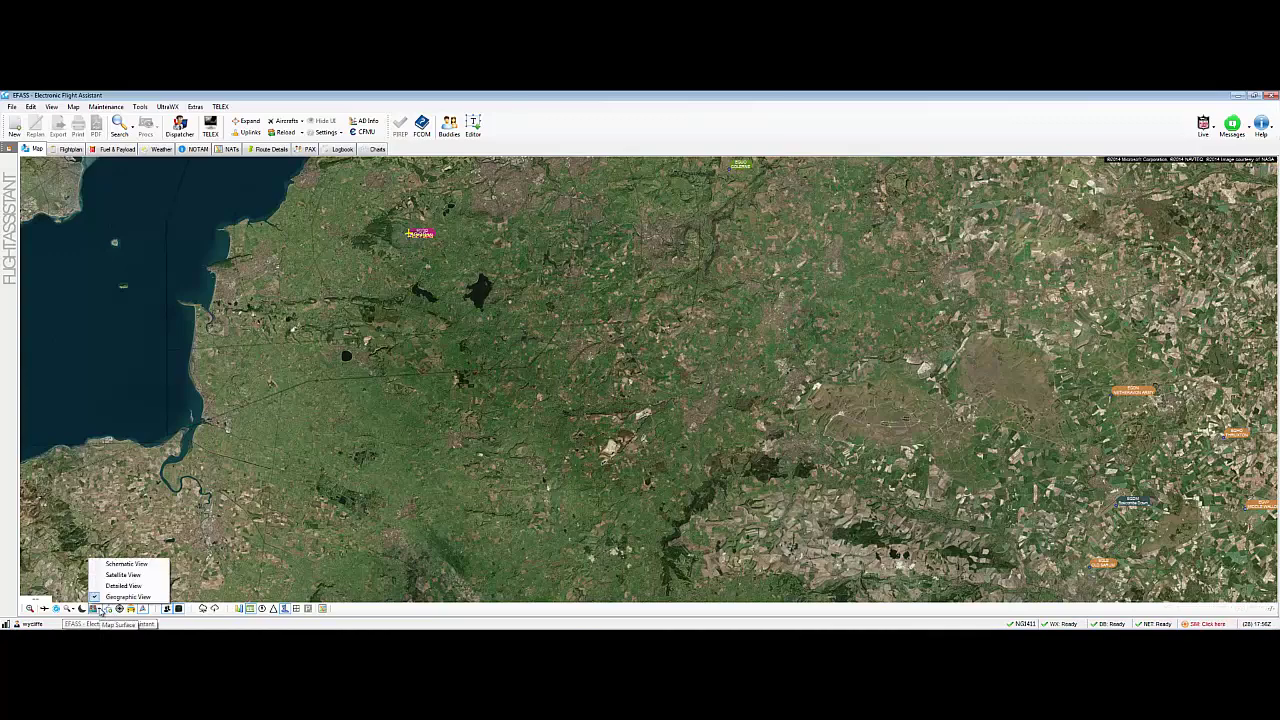
pyautogui.click(100, 586)
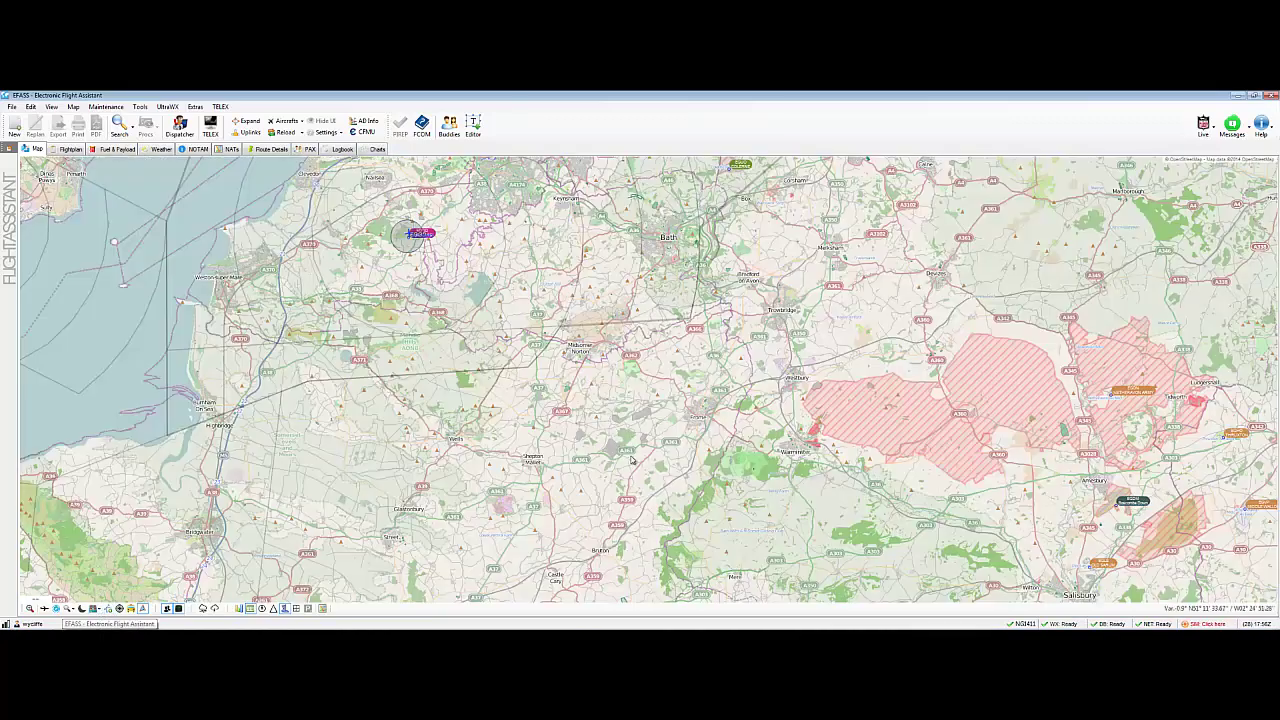
pyautogui.scroll(-1, 656, 458)
pyautogui.moveTo(380, 208); pyautogui.dragTo(710, 303)
pyautogui.scroll(-3, 710, 303)
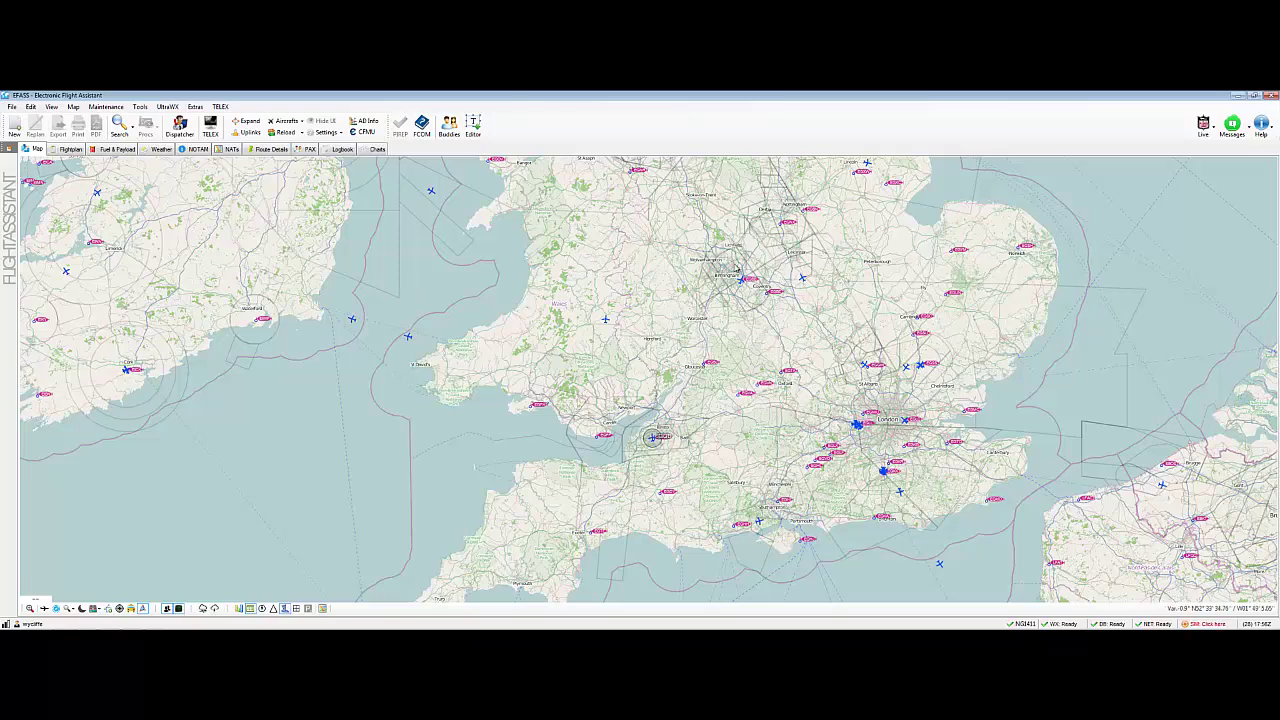
# Expand the flight information side panel and start a new flight plan.
pyautogui.click(11, 148)
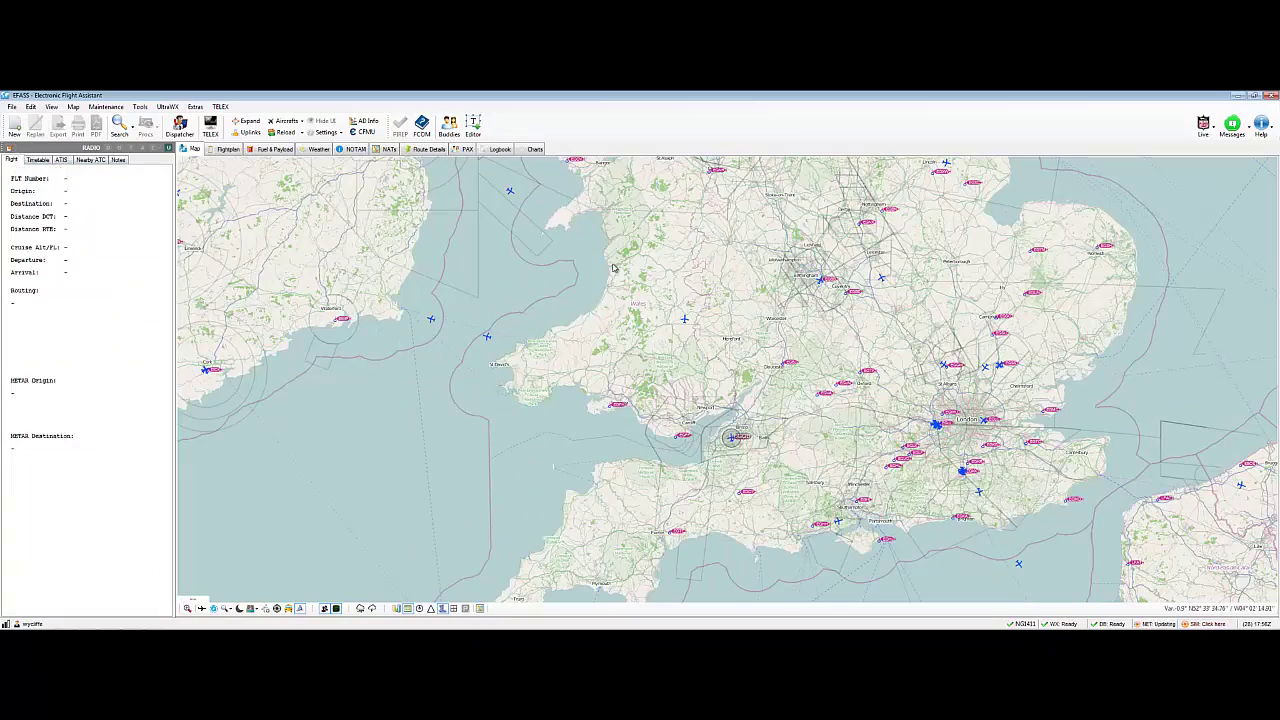
pyautogui.click(14, 128)
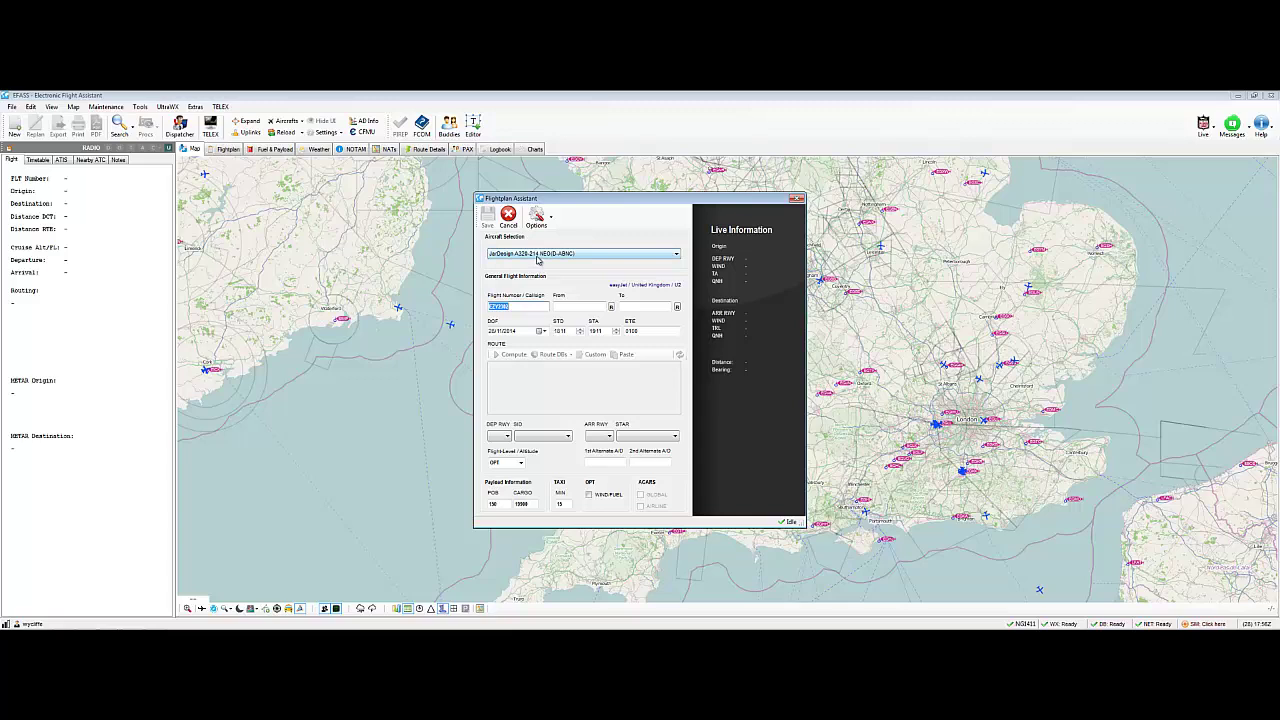
# Review the aircraft choices and the NAVAID Route and VFR Plan options in the Flightplan Assistant, keeping the current selections.
pyautogui.click(678, 256)
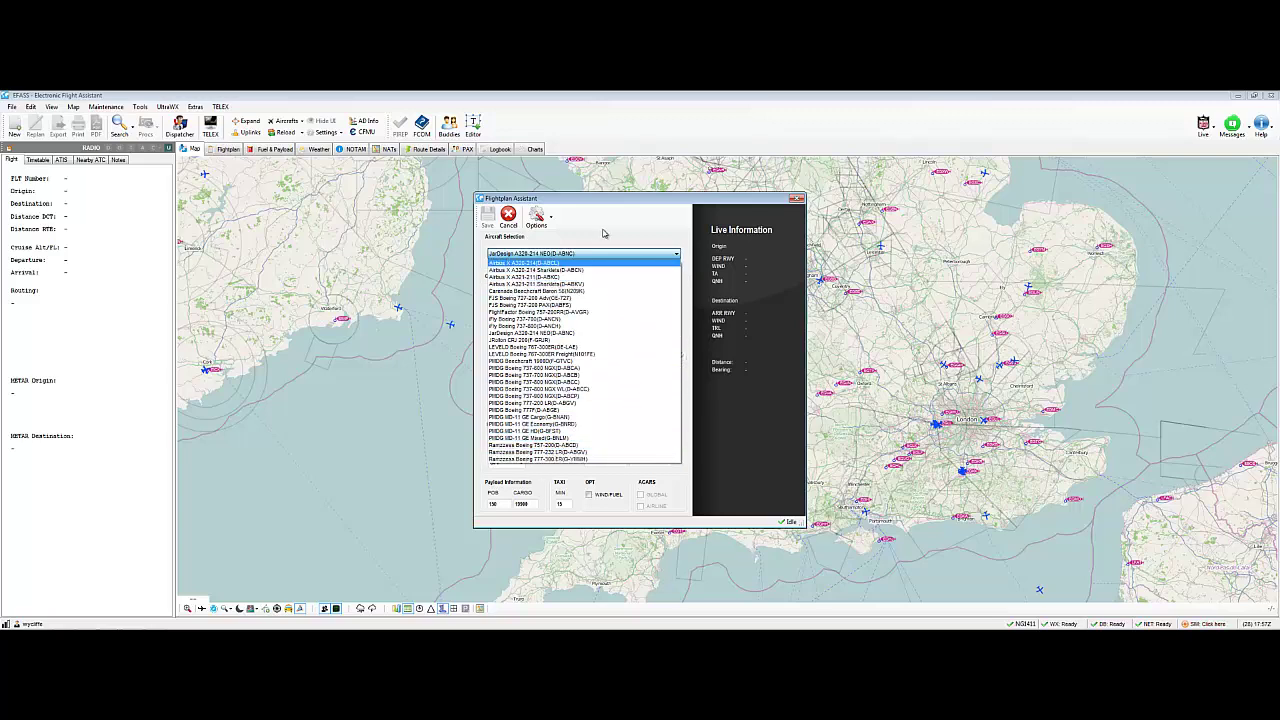
pyautogui.click(547, 218)
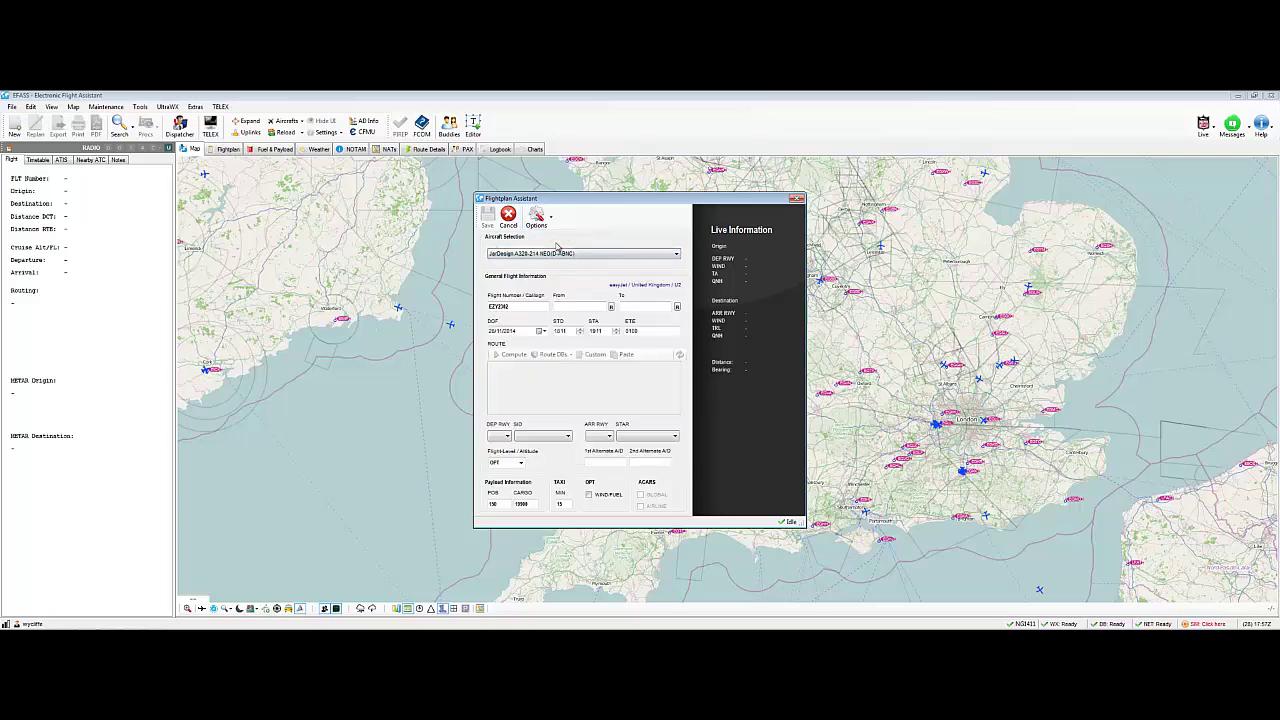
pyautogui.click(547, 218)
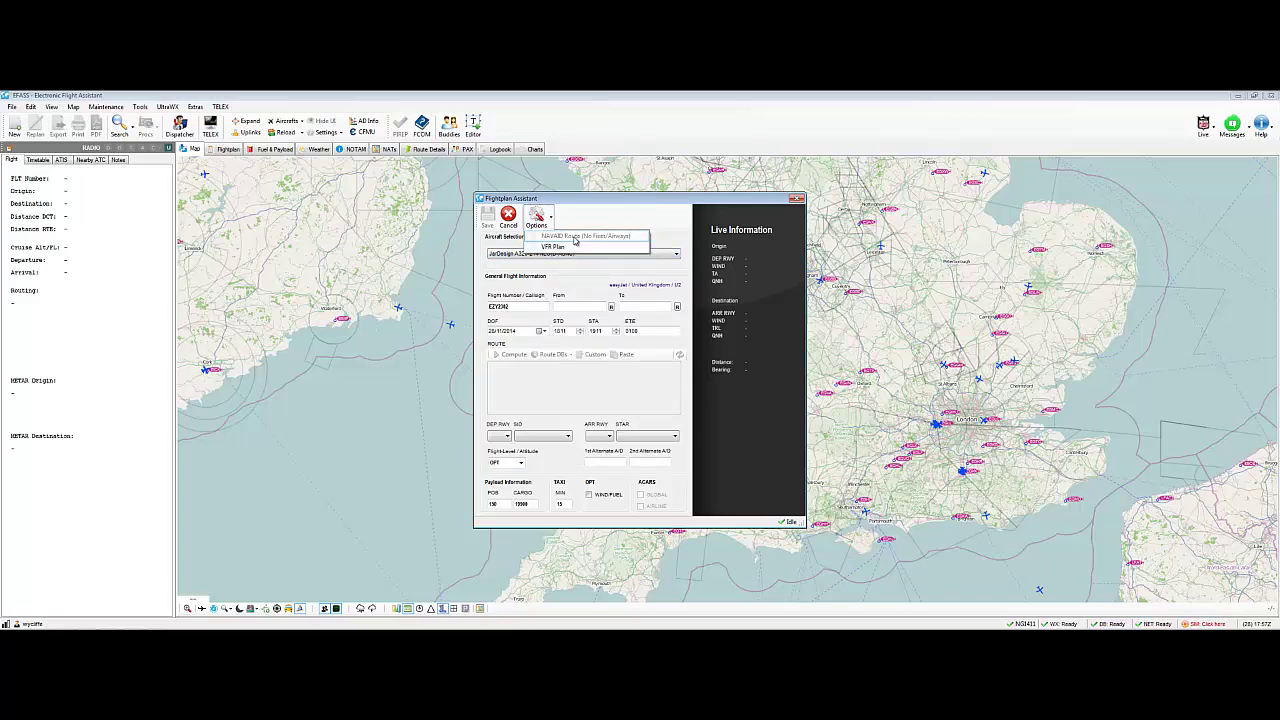
pyautogui.click(601, 222)
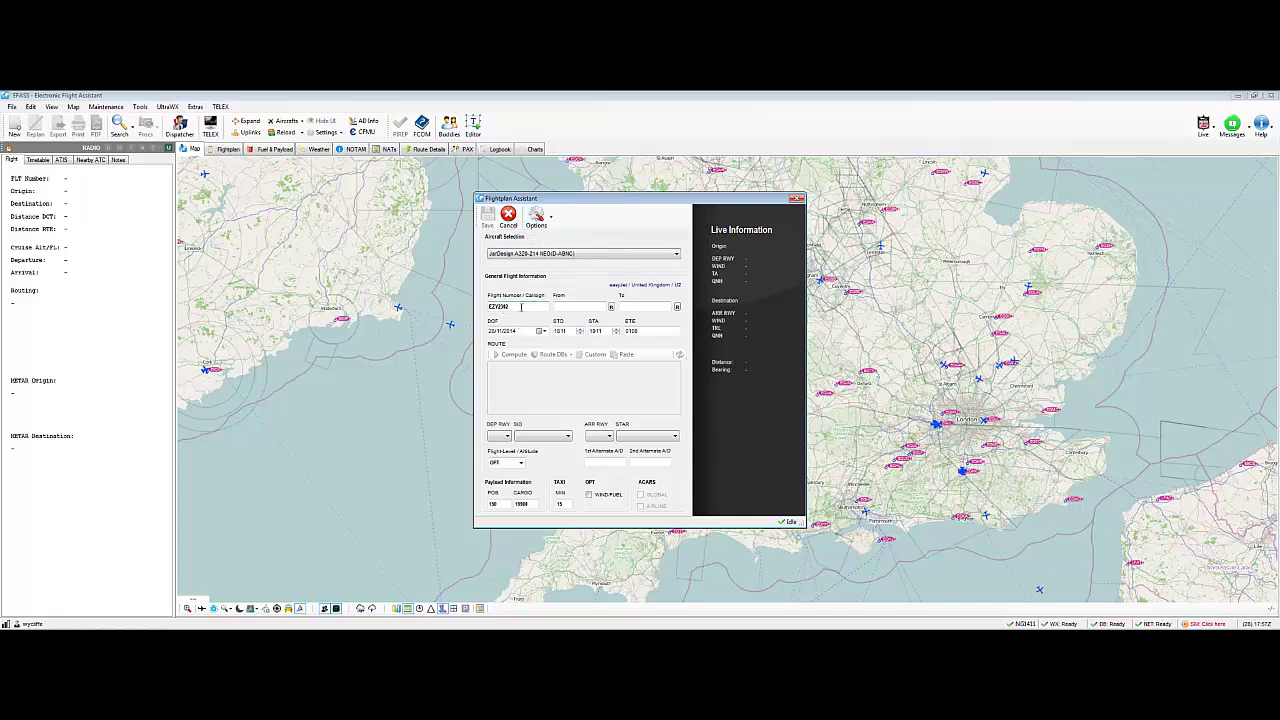
# Enter EGFF as the departure airport and LGAV as the destination in the flight plan.
pyautogui.click(630, 308)
pyautogui.click(648, 307)
pyautogui.write('LTEA')
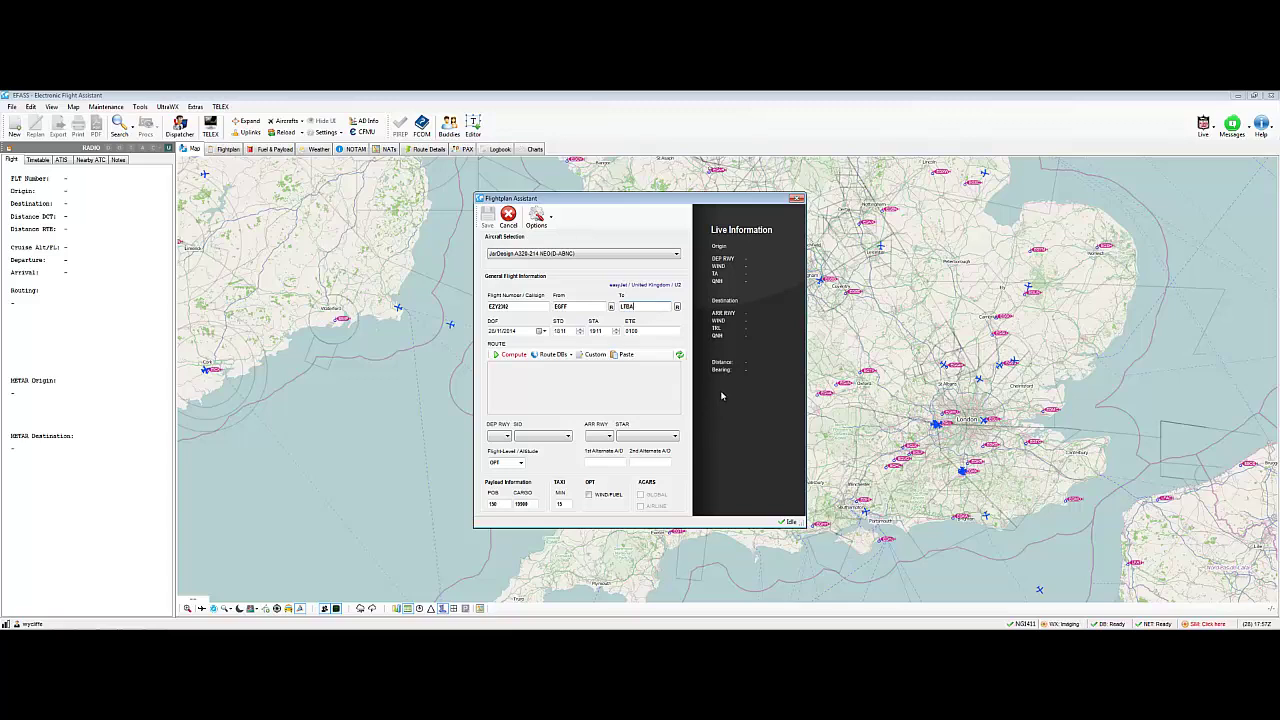
pyautogui.press('BackSpace')
pyautogui.press('BackSpace')
pyautogui.write('V')
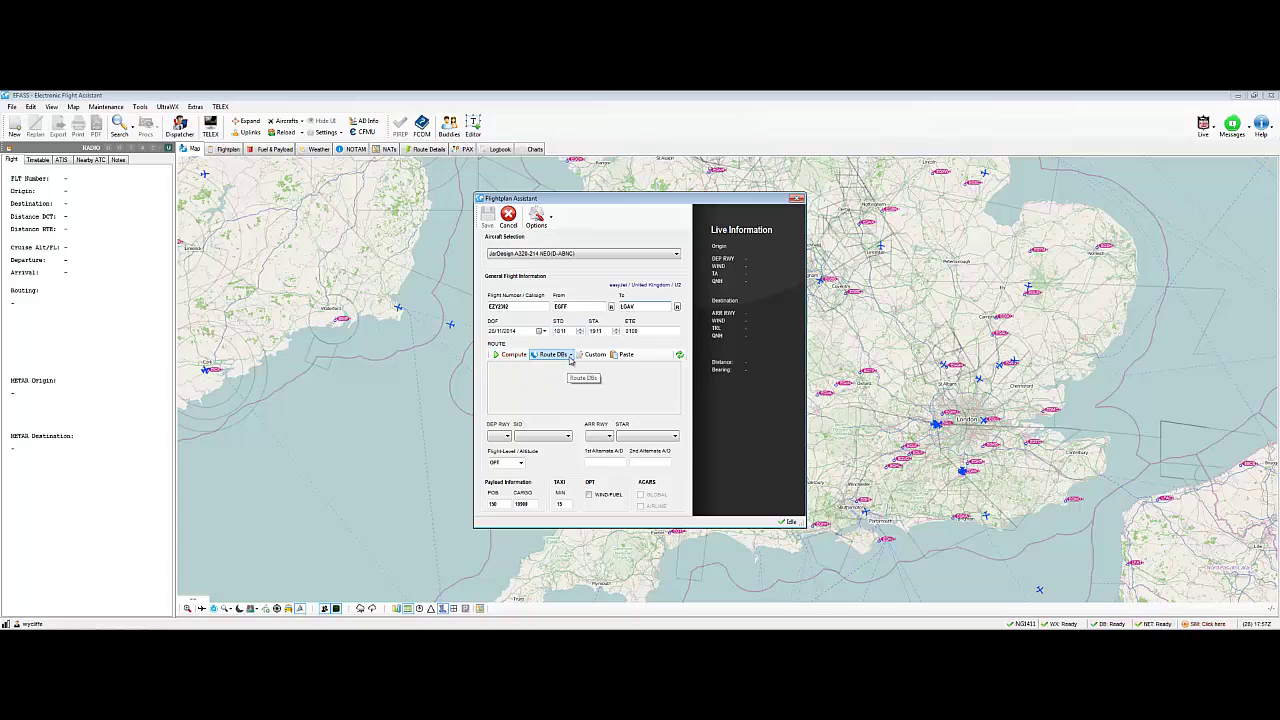
# Look over the available route databases and save the EGFF to LGAV flight plan with its computed route.
pyautogui.click(571, 358)
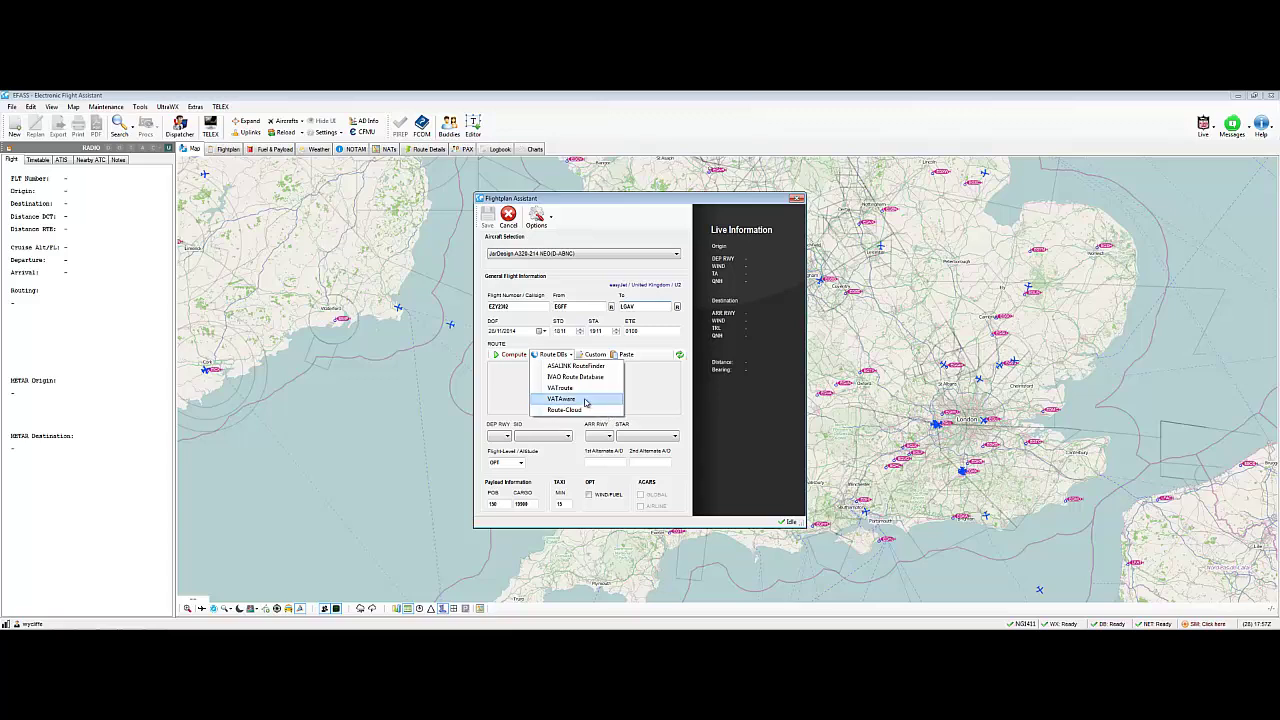
pyautogui.click(566, 359)
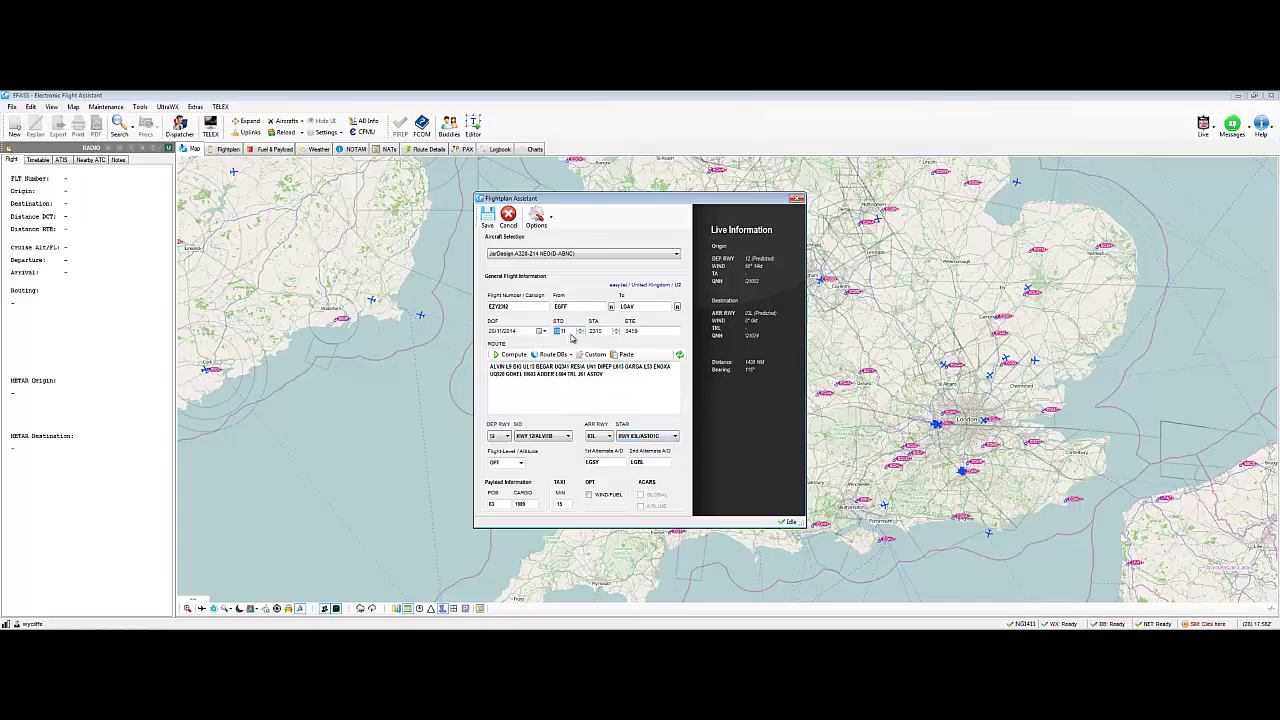
pyautogui.click(487, 219)
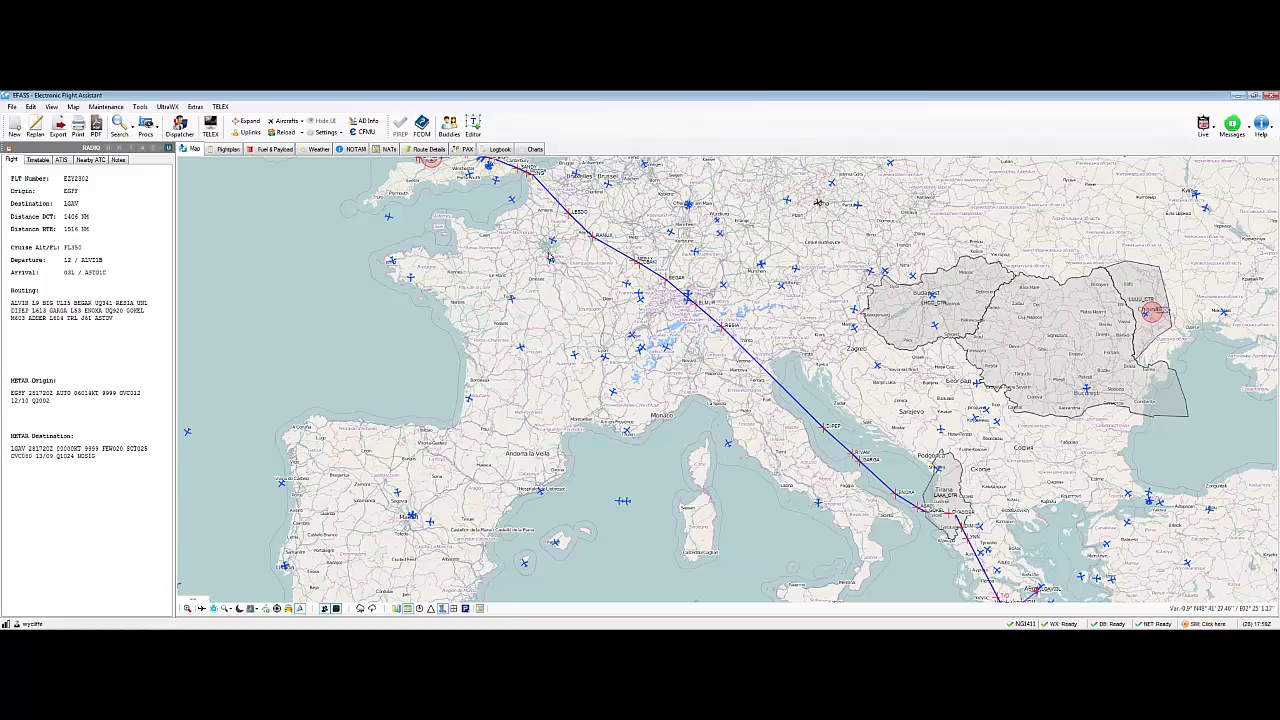
# Examine the plotted route on the map, including the Athens arrival and the Cardiff departure.
pyautogui.scroll(-2, 527, 371)
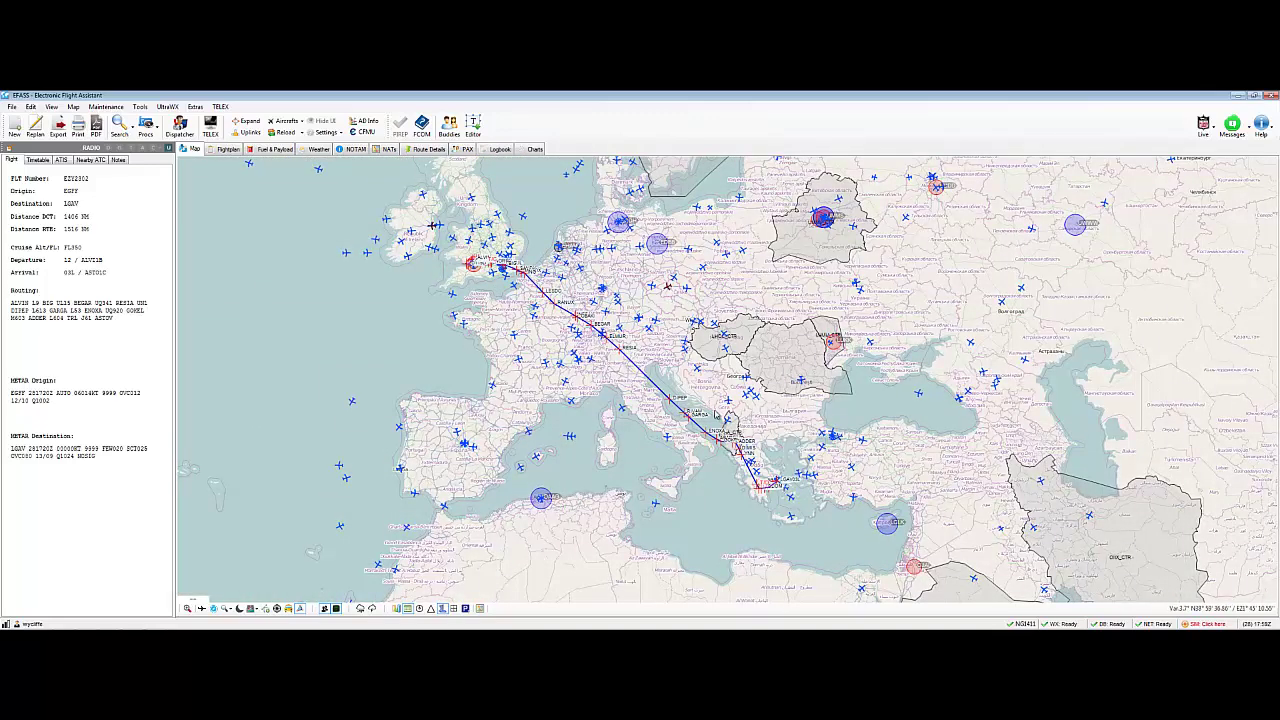
pyautogui.scroll(4, 433, 226)
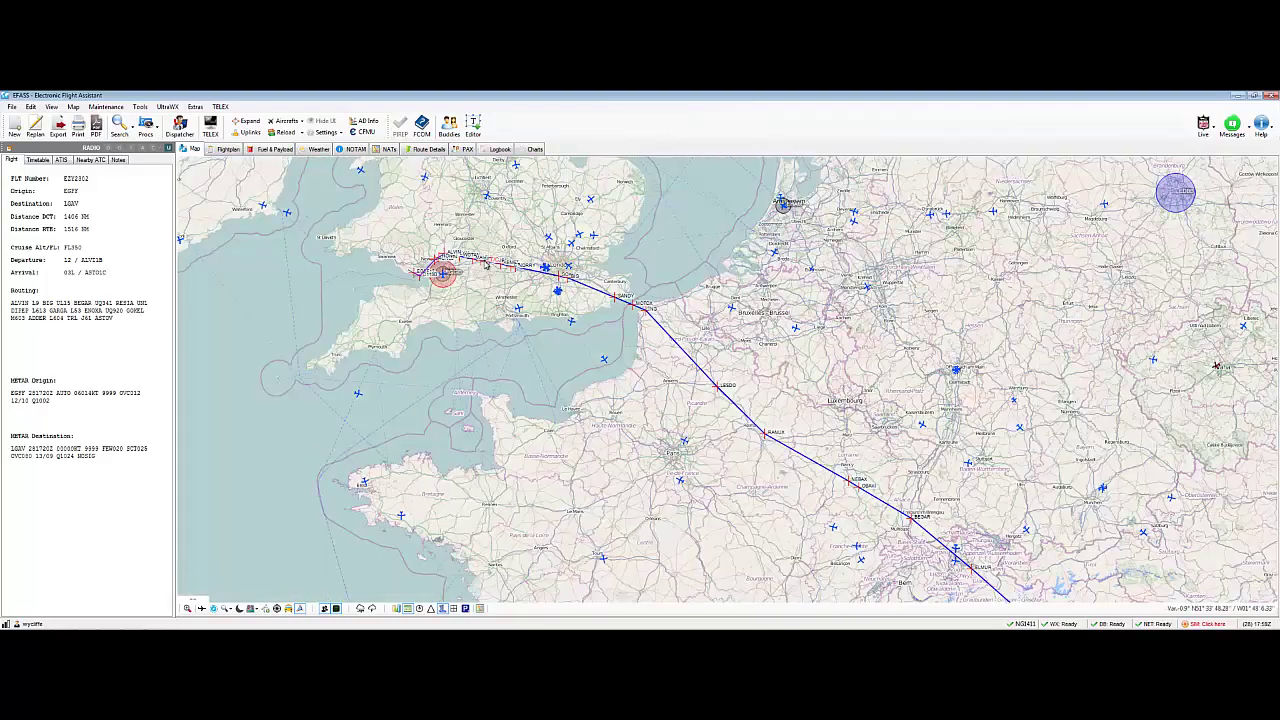
pyautogui.scroll(2, 530, 352)
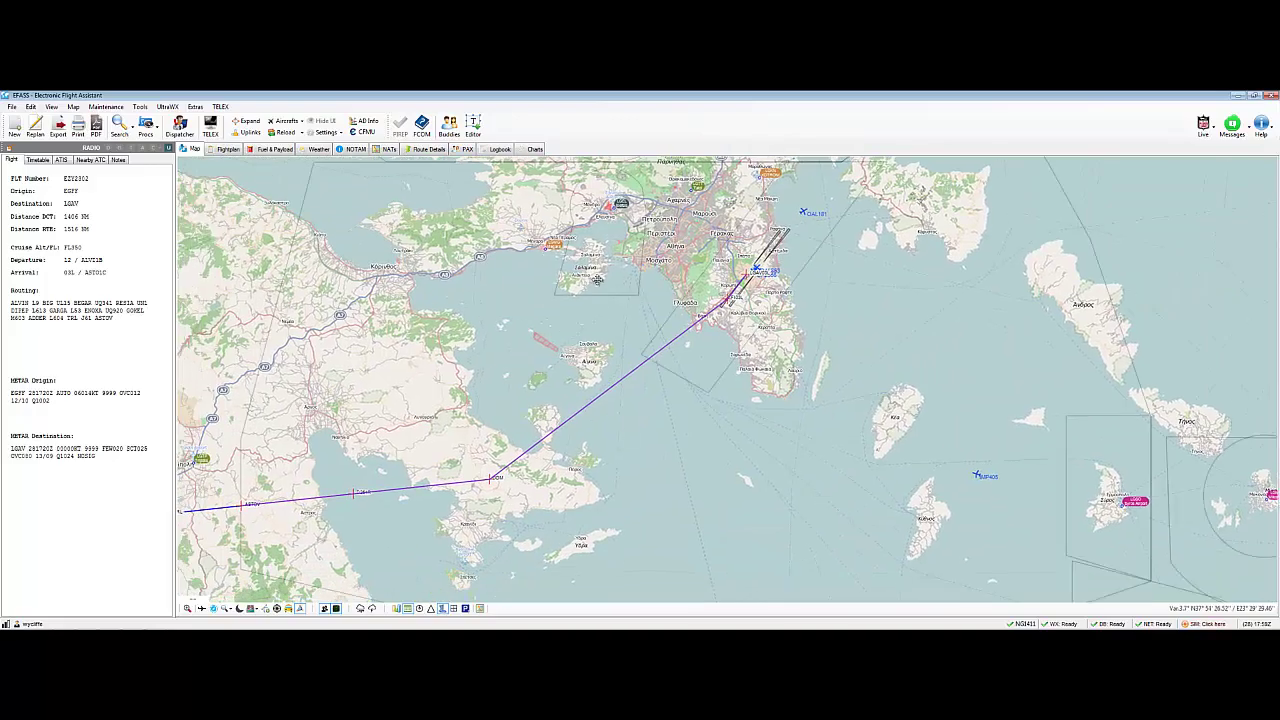
pyautogui.moveTo(596, 279); pyautogui.dragTo(813, 331)
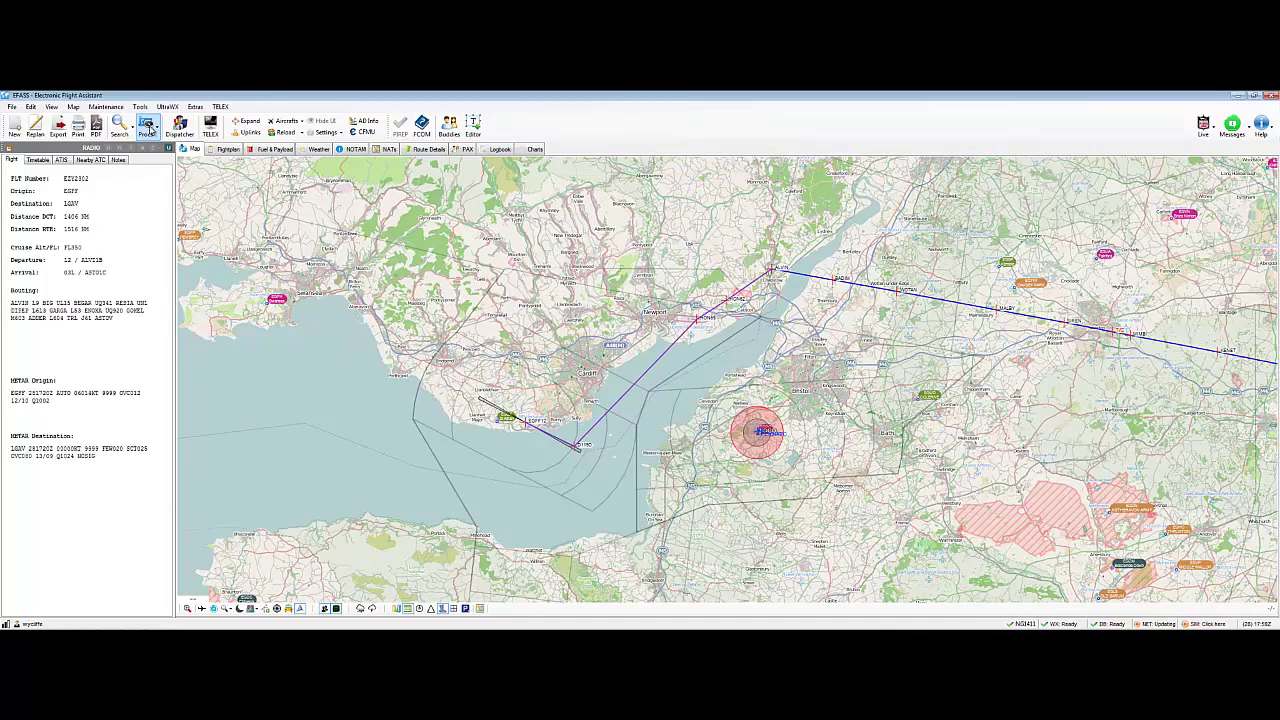
# Display the EGFF departure procedure 12 / ALVI1B on the map.
pyautogui.click(147, 126)
pyautogui.moveTo(168, 148)
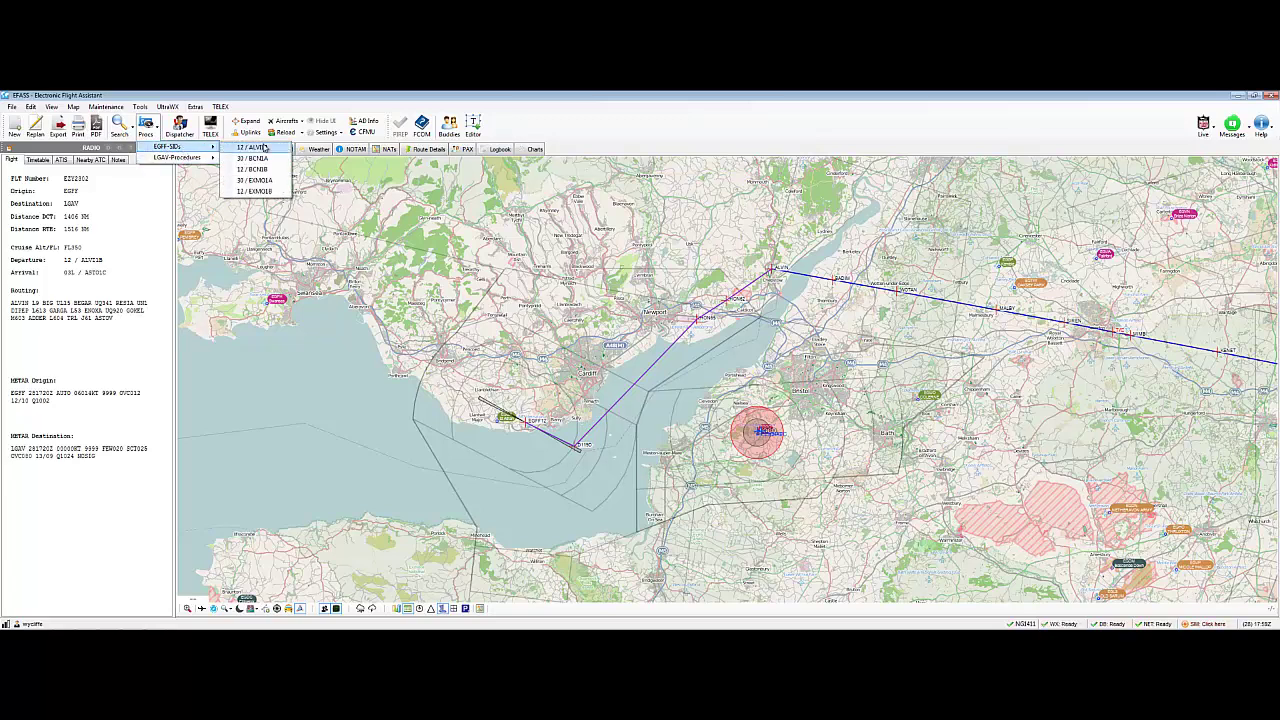
pyautogui.click(264, 150)
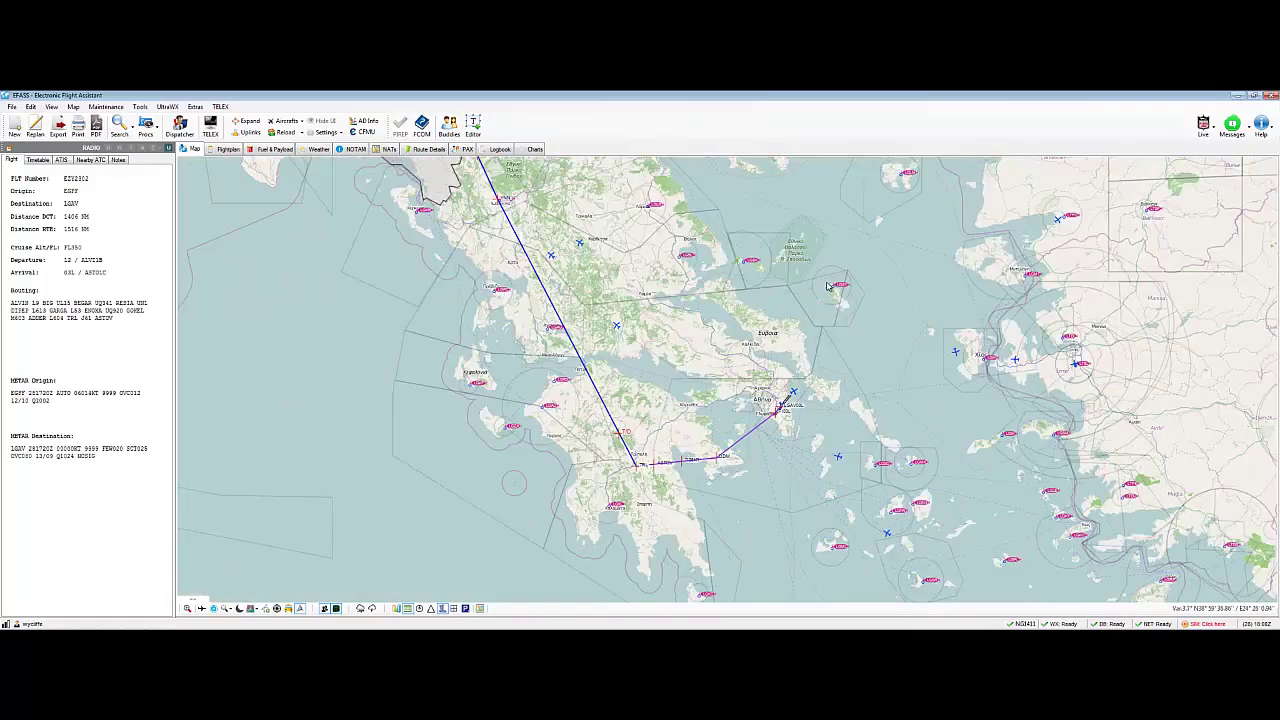
# Display the LGAV arrival procedure 03L / ASTO1C on the map and return to an overview of Europe.
pyautogui.scroll(2, 804, 457)
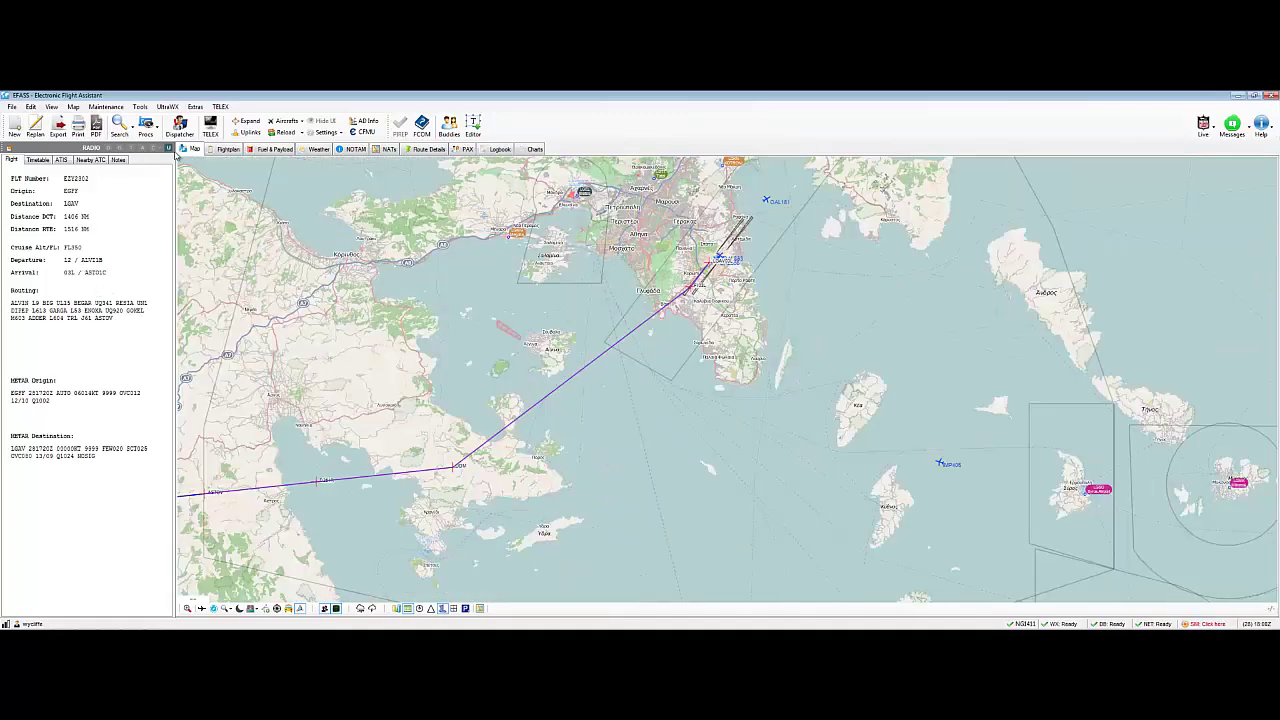
pyautogui.click(147, 128)
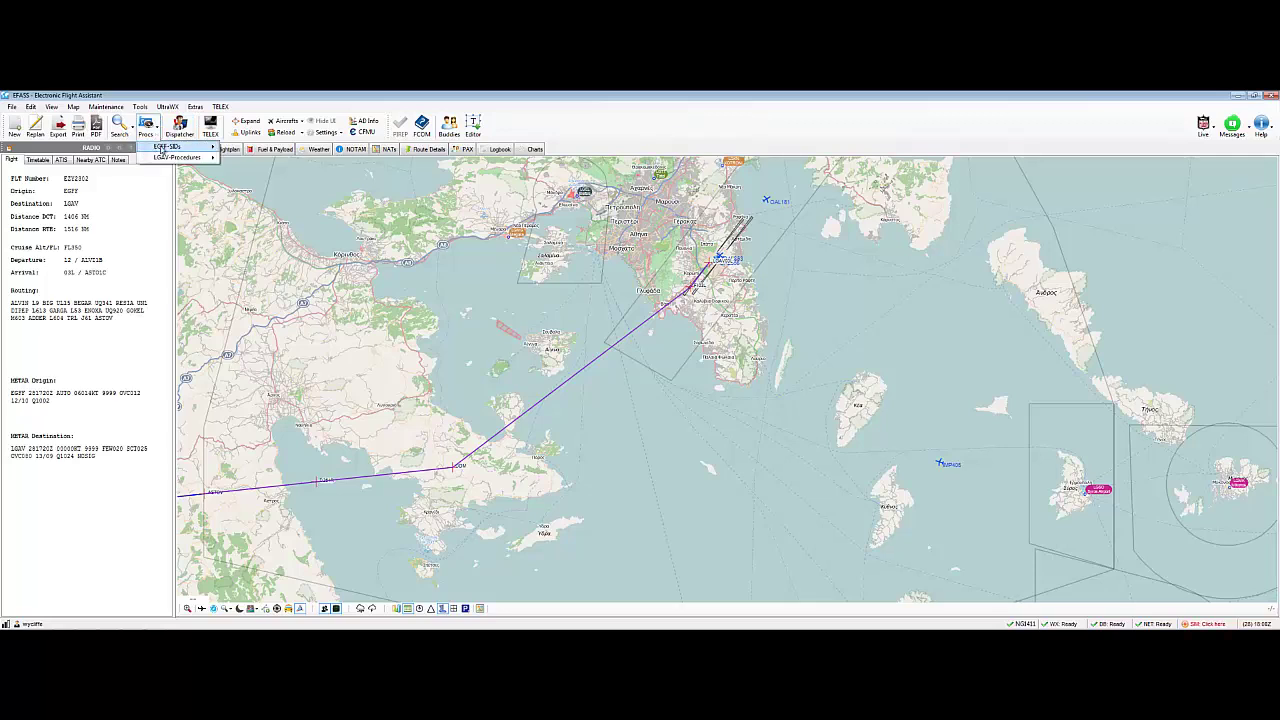
pyautogui.moveTo(170, 158)
pyautogui.moveTo(257, 160)
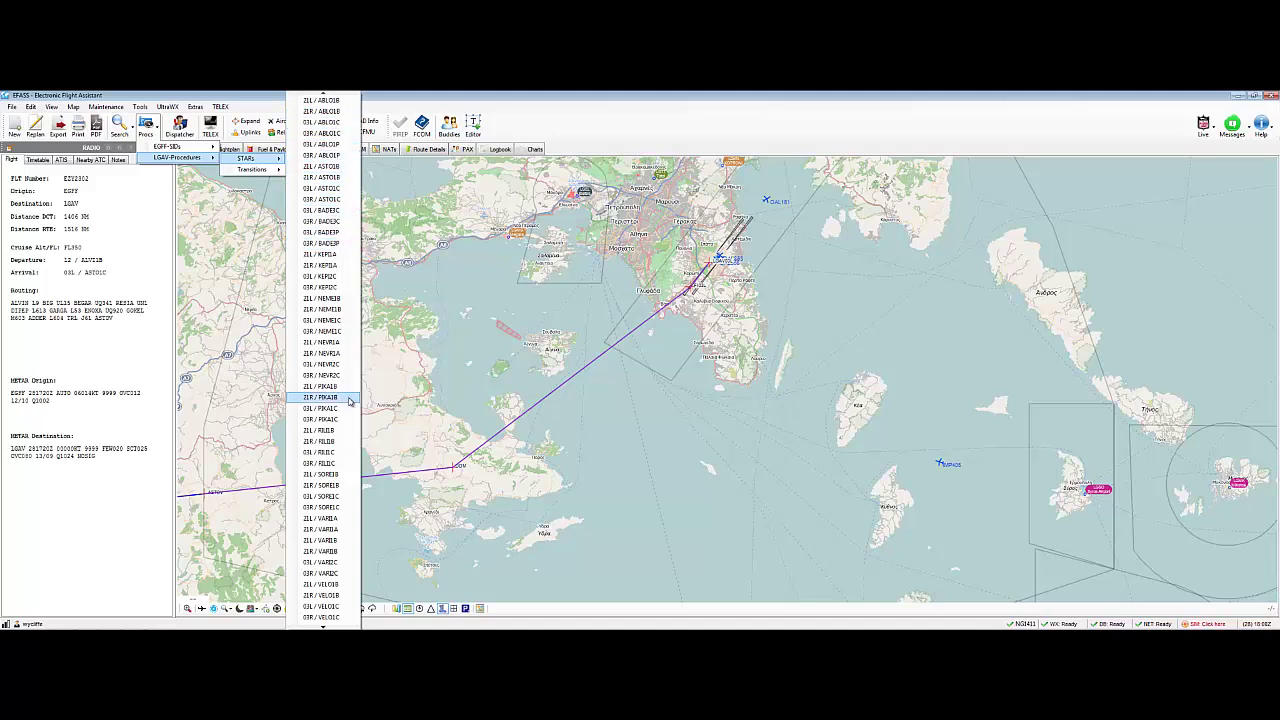
pyautogui.click(330, 190)
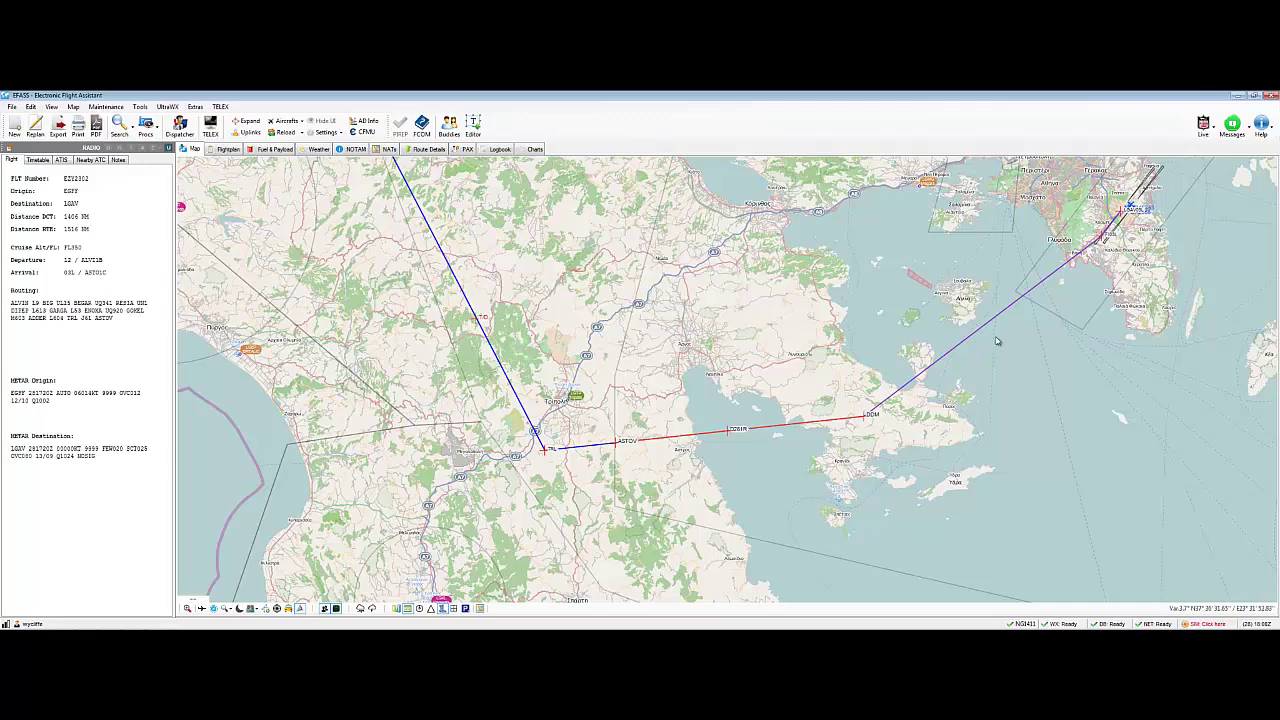
pyautogui.scroll(-1, 958, 322)
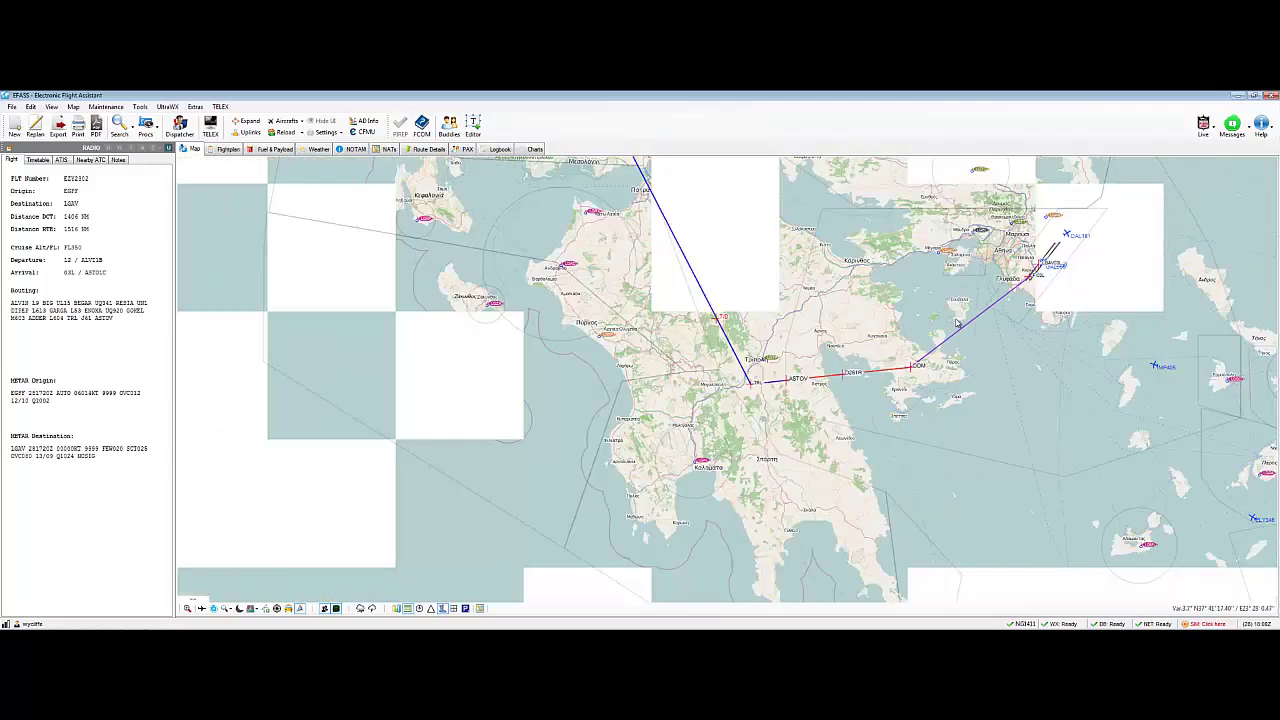
pyautogui.moveTo(722, 288); pyautogui.dragTo(732, 393)
pyautogui.scroll(-3, 732, 393)
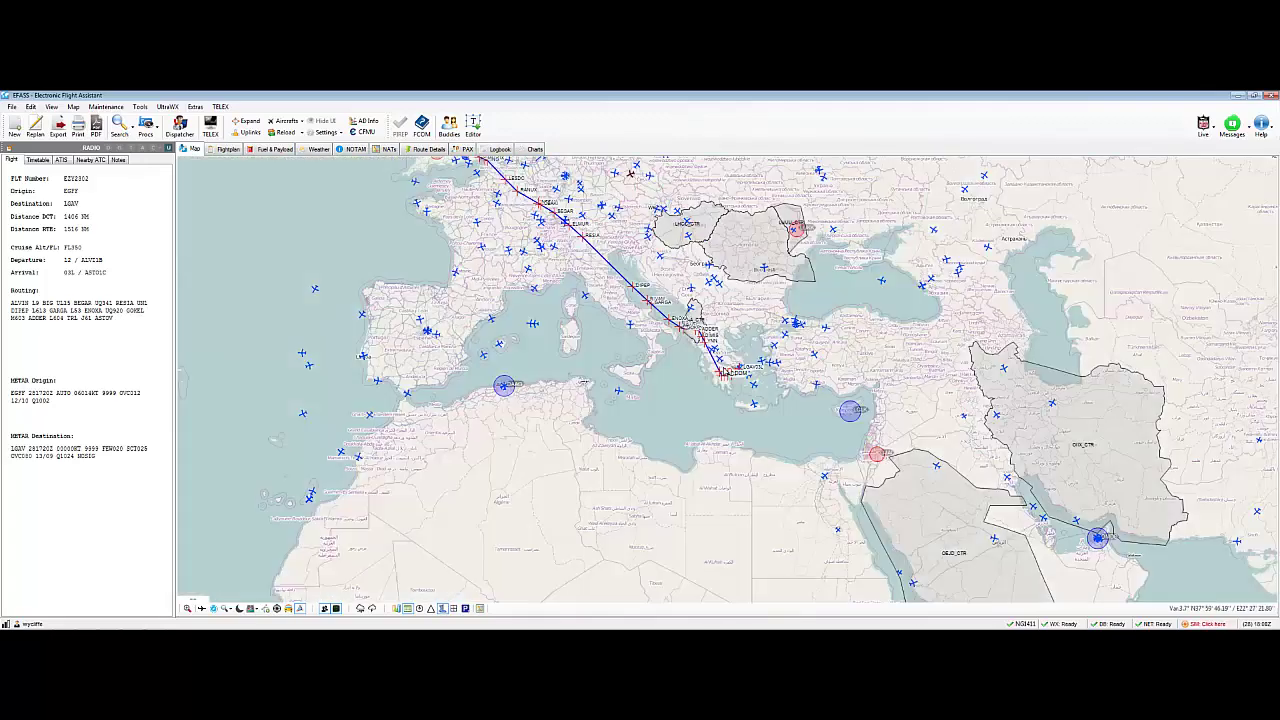
# Check the flight's timetable, the ATIS for both airports and the list of nearby ATC stations.
pyautogui.scroll(2, 650, 296)
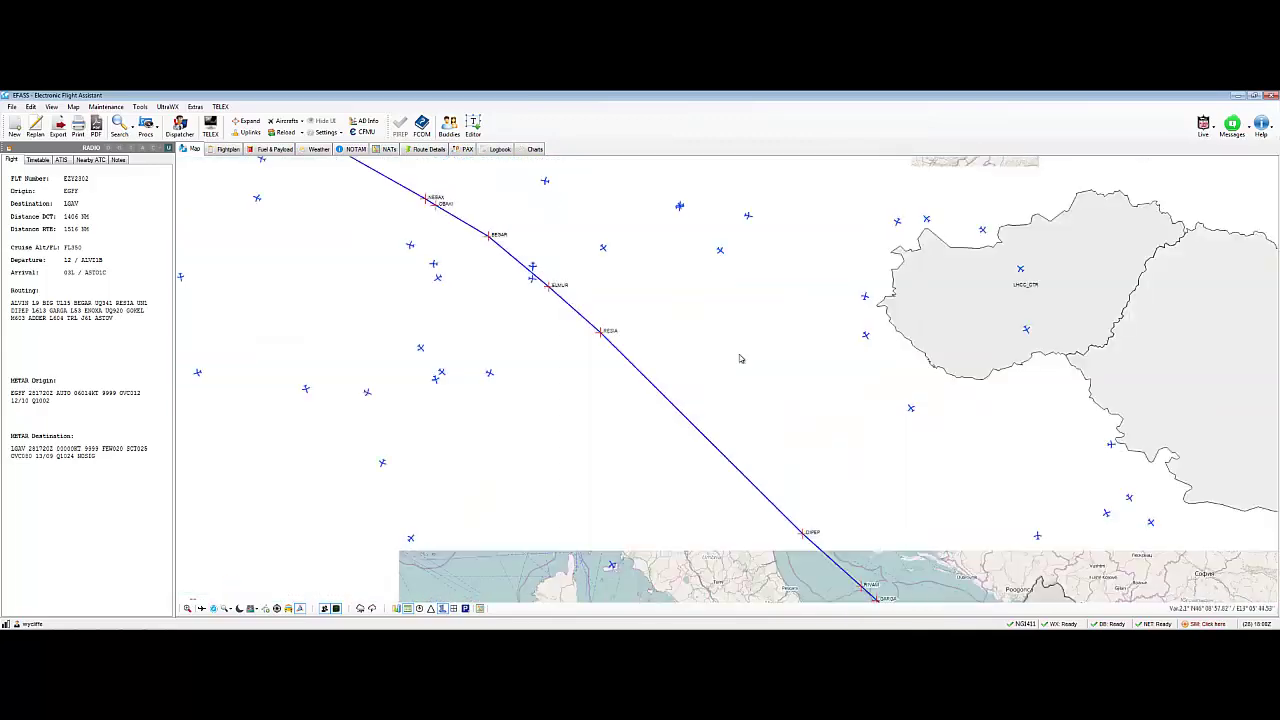
pyautogui.scroll(-1, 650, 296)
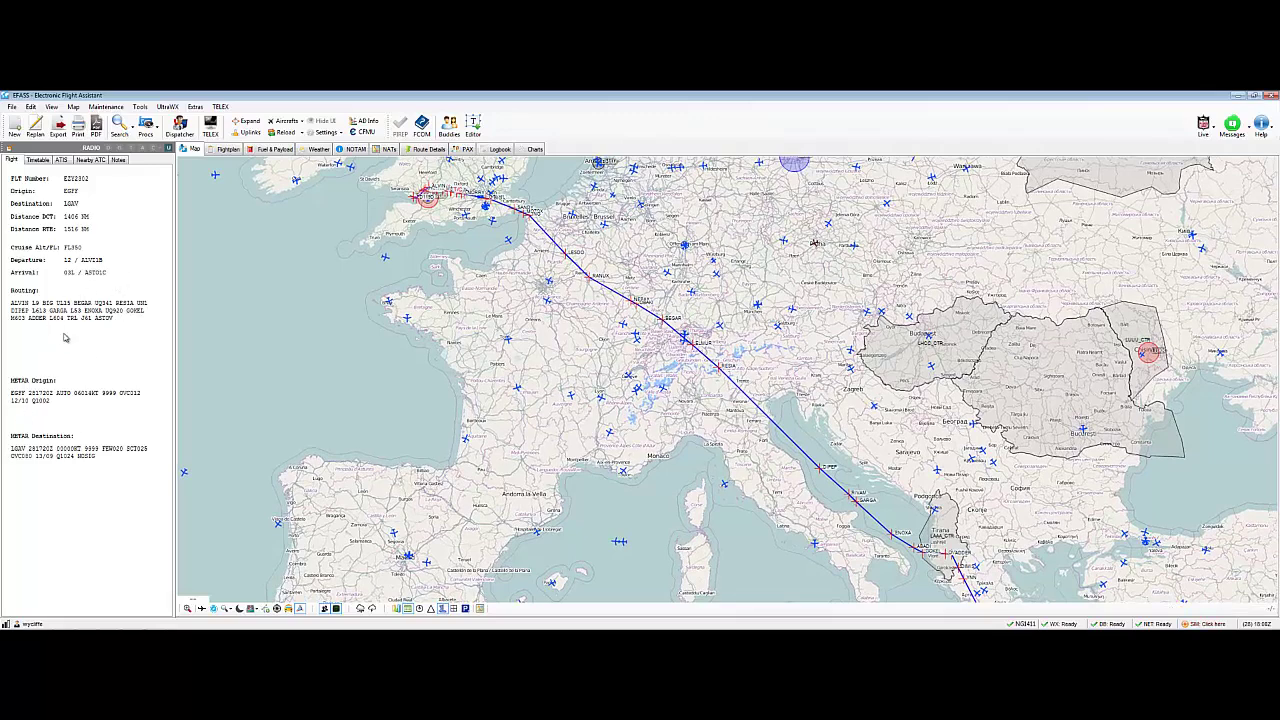
pyautogui.click(37, 160)
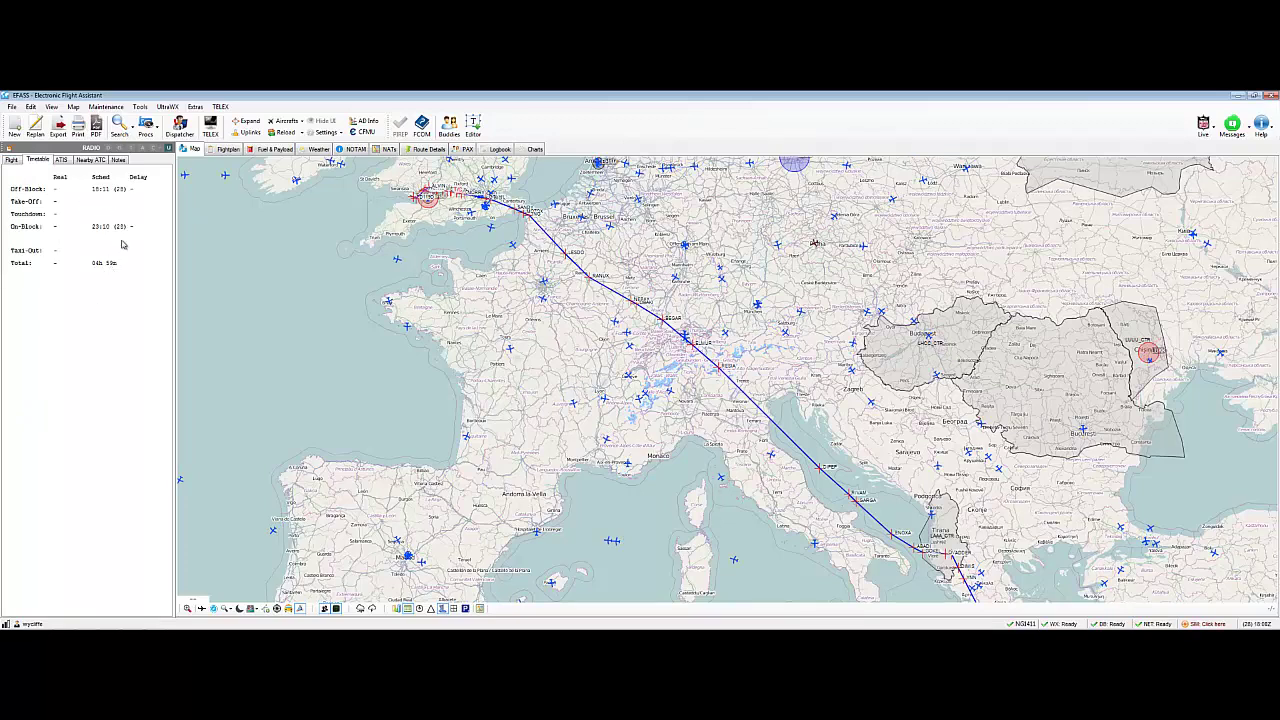
pyautogui.click(61, 160)
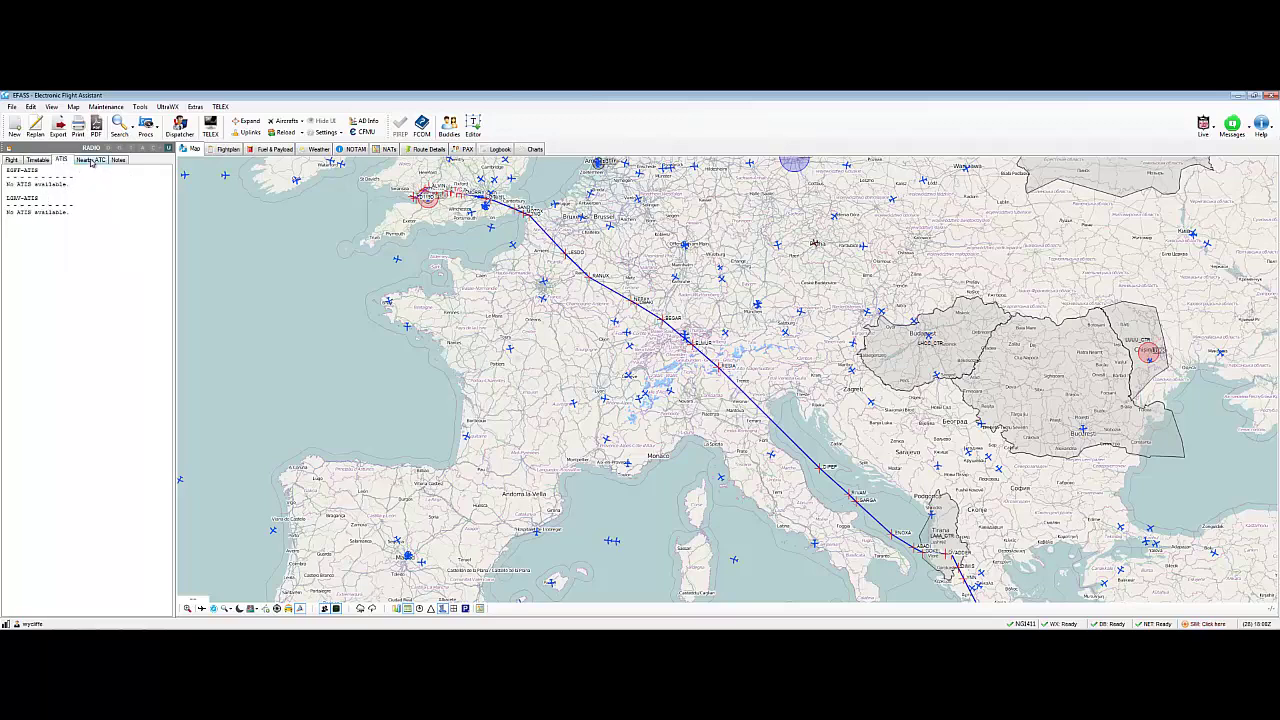
pyautogui.click(90, 160)
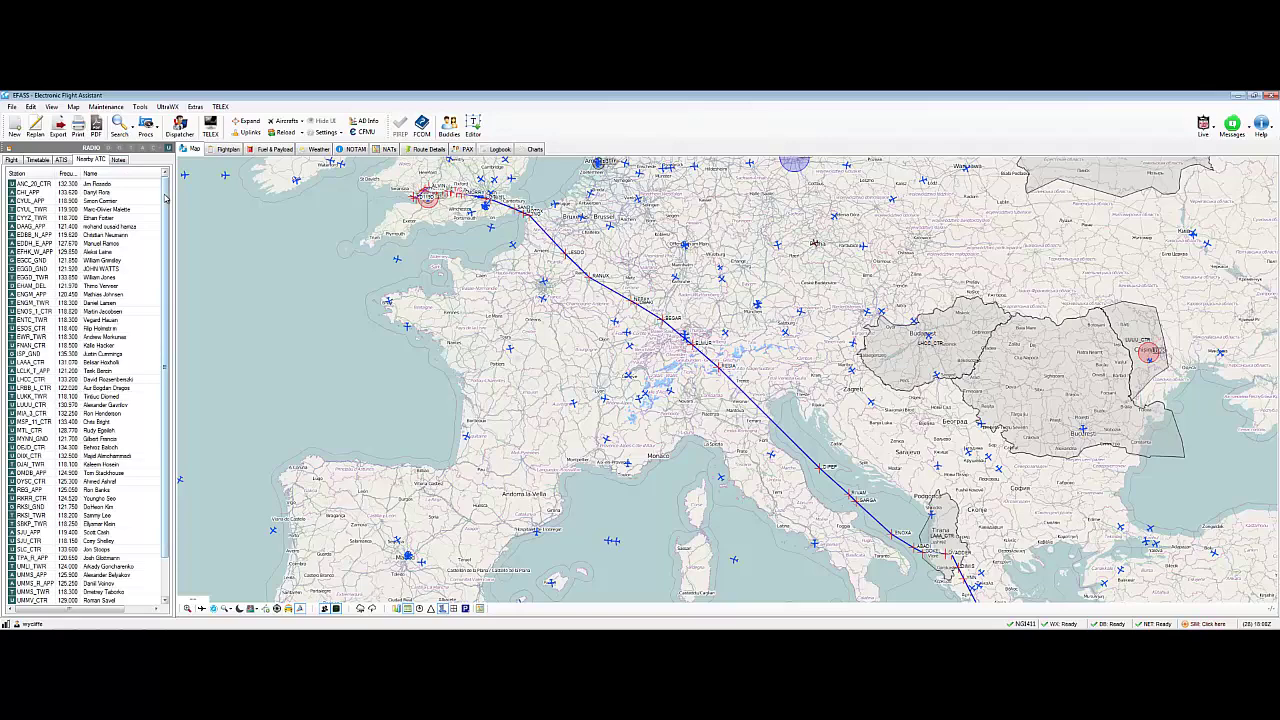
pyautogui.moveTo(165, 197)
pyautogui.mouseDown()
pyautogui.moveTo(163, 265)
pyautogui.moveTo(164, 198)
pyautogui.mouseUp()
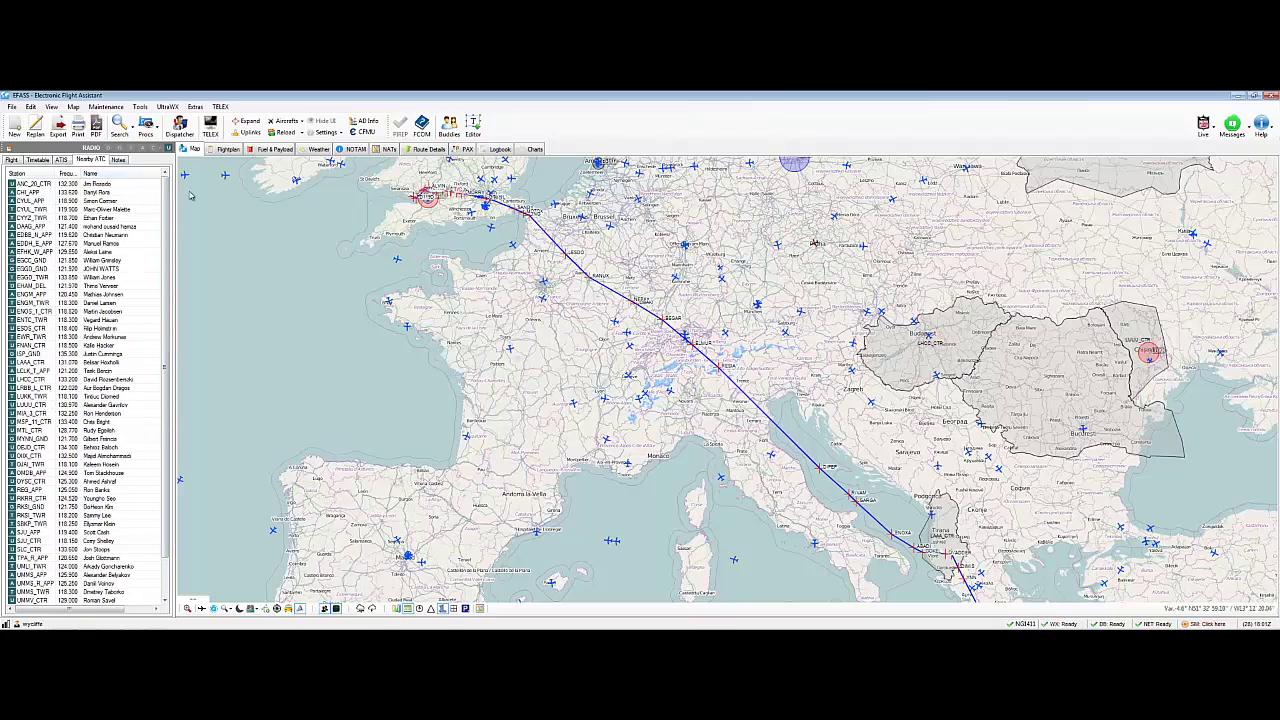
# Enter a line of placeholder text in the flight notes and return to the flight summary.
pyautogui.click(119, 160)
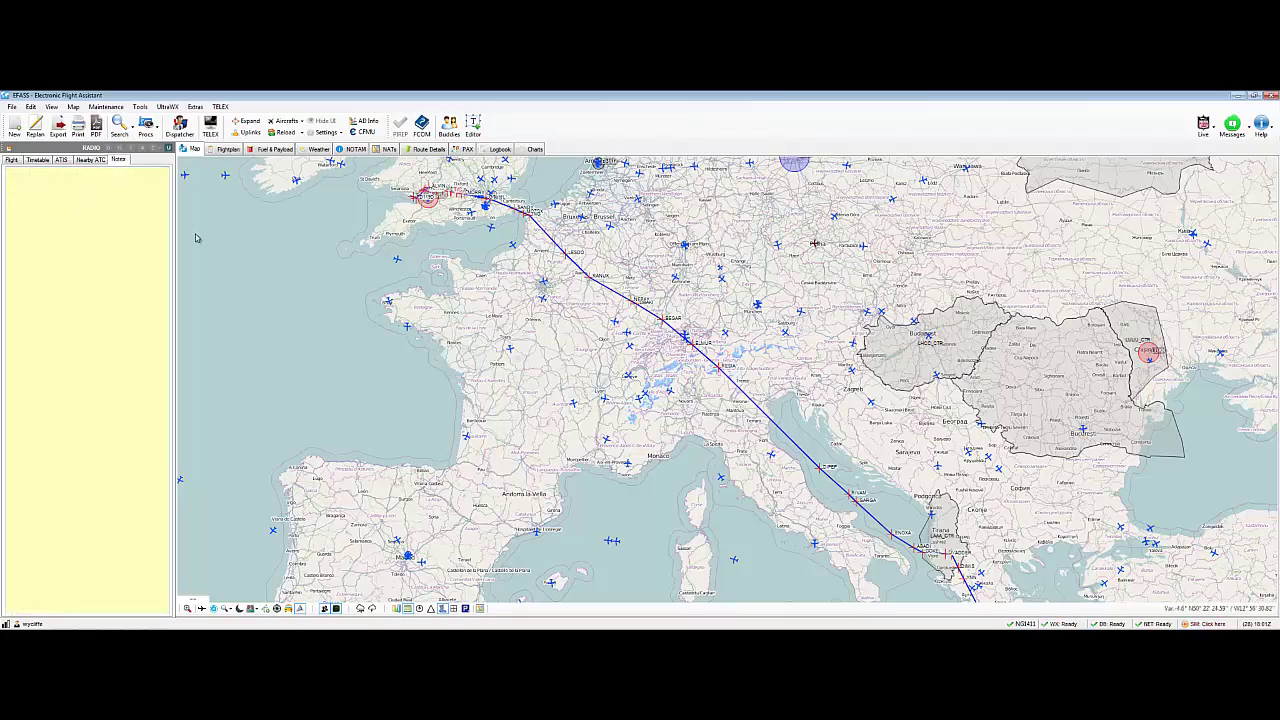
pyautogui.click(92, 290)
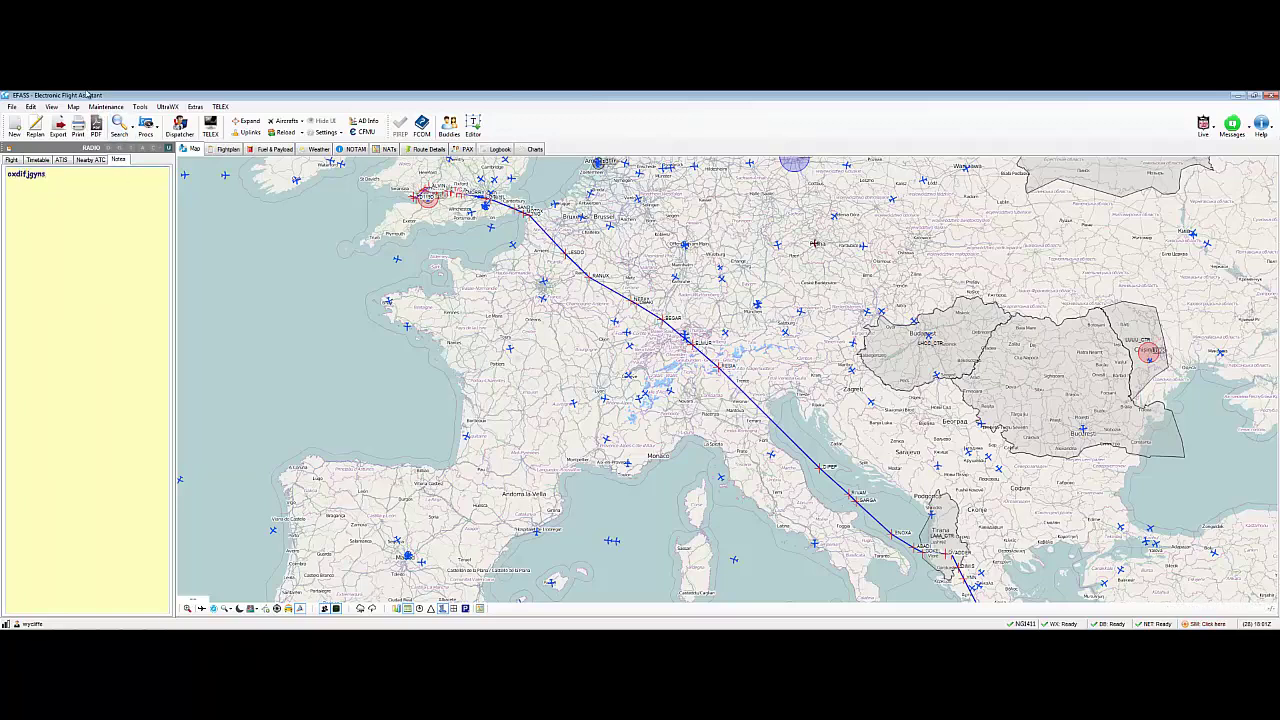
pyautogui.click(14, 161)
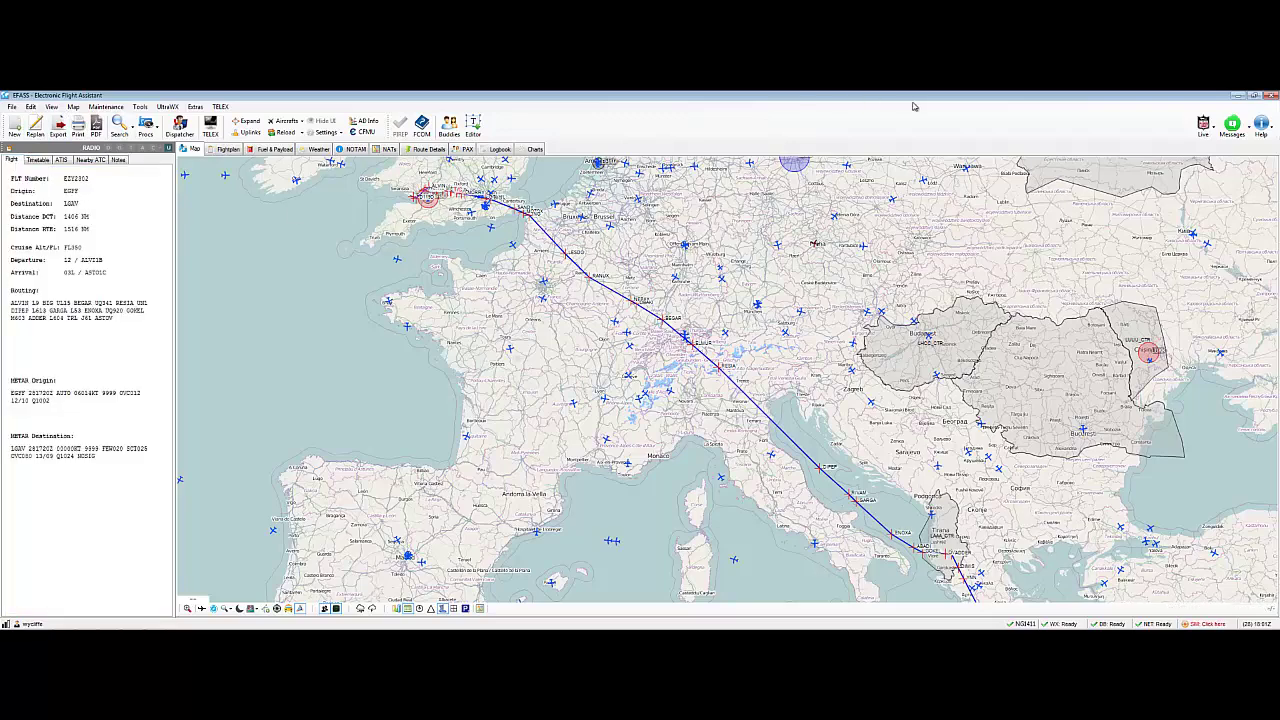
pyautogui.rightClick(488, 256)
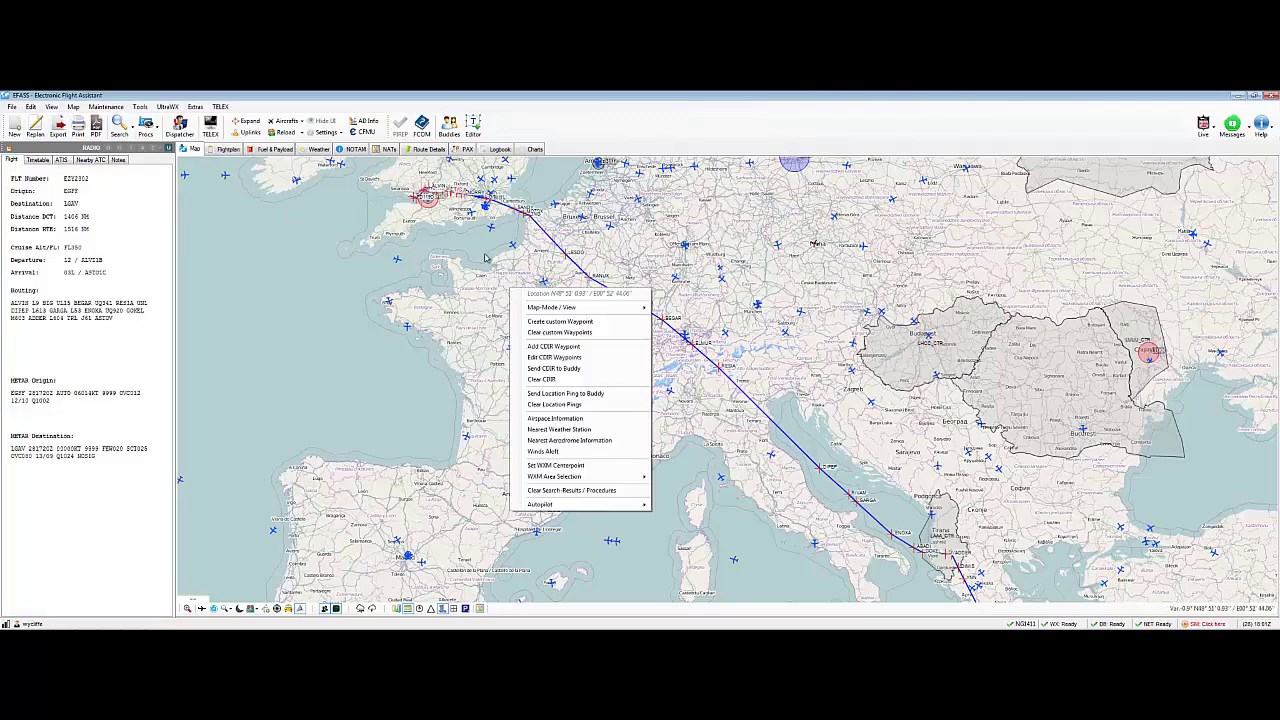
pyautogui.click(465, 250)
pyautogui.click(226, 149)
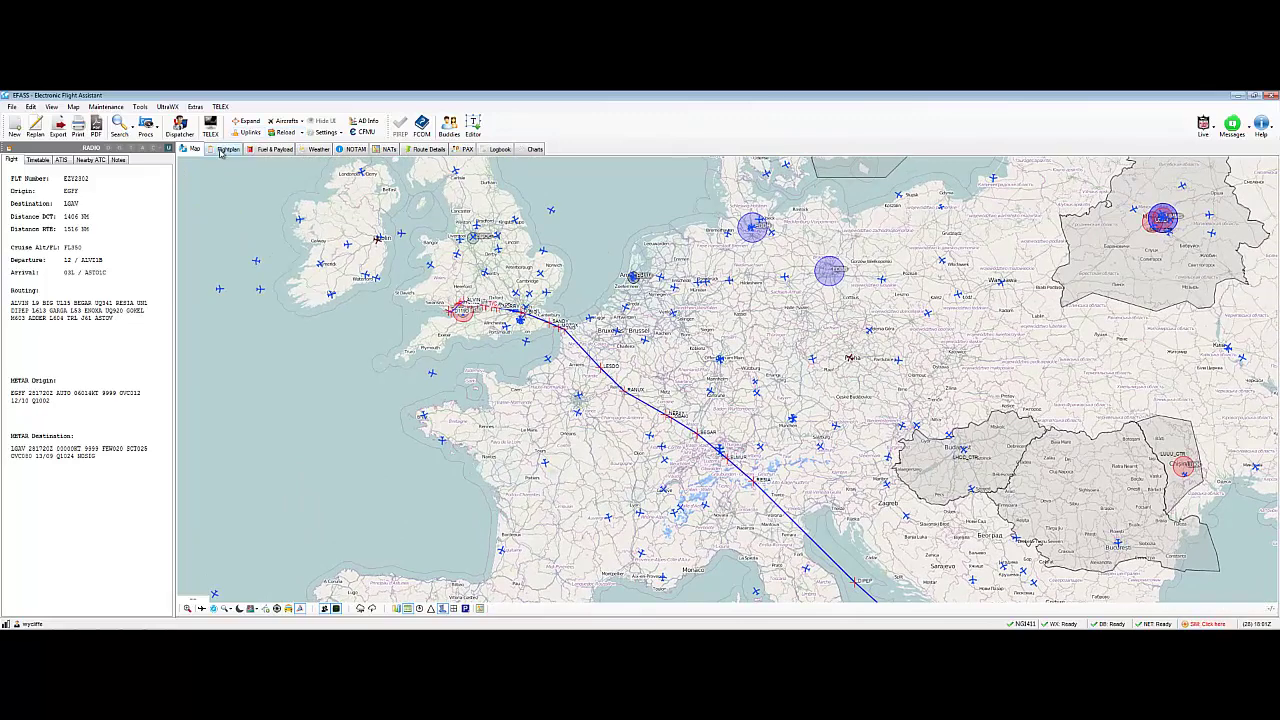
pyautogui.click(189, 151)
# Read the EGFF to LGAV flight plan through to the crew section and review its fuel and payload breakdown.
pyautogui.click(228, 150)
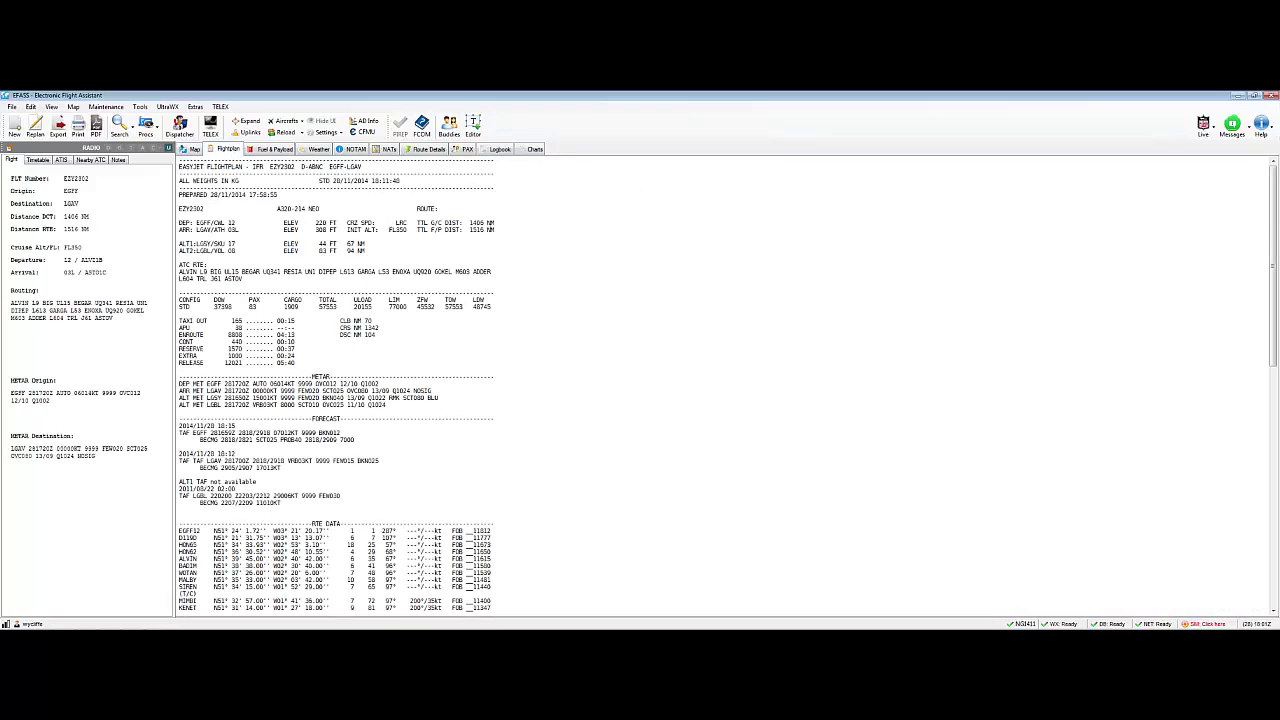
pyautogui.scroll(-5, 756, 301)
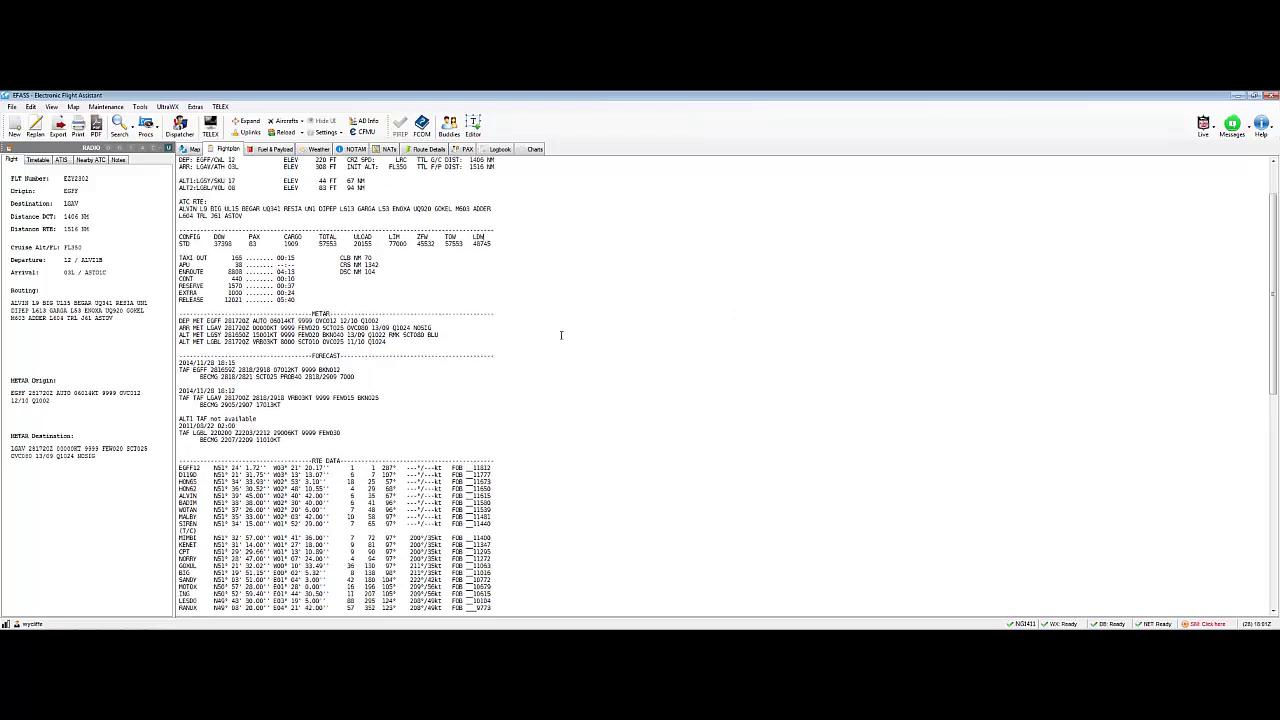
pyautogui.scroll(-3, 380, 399)
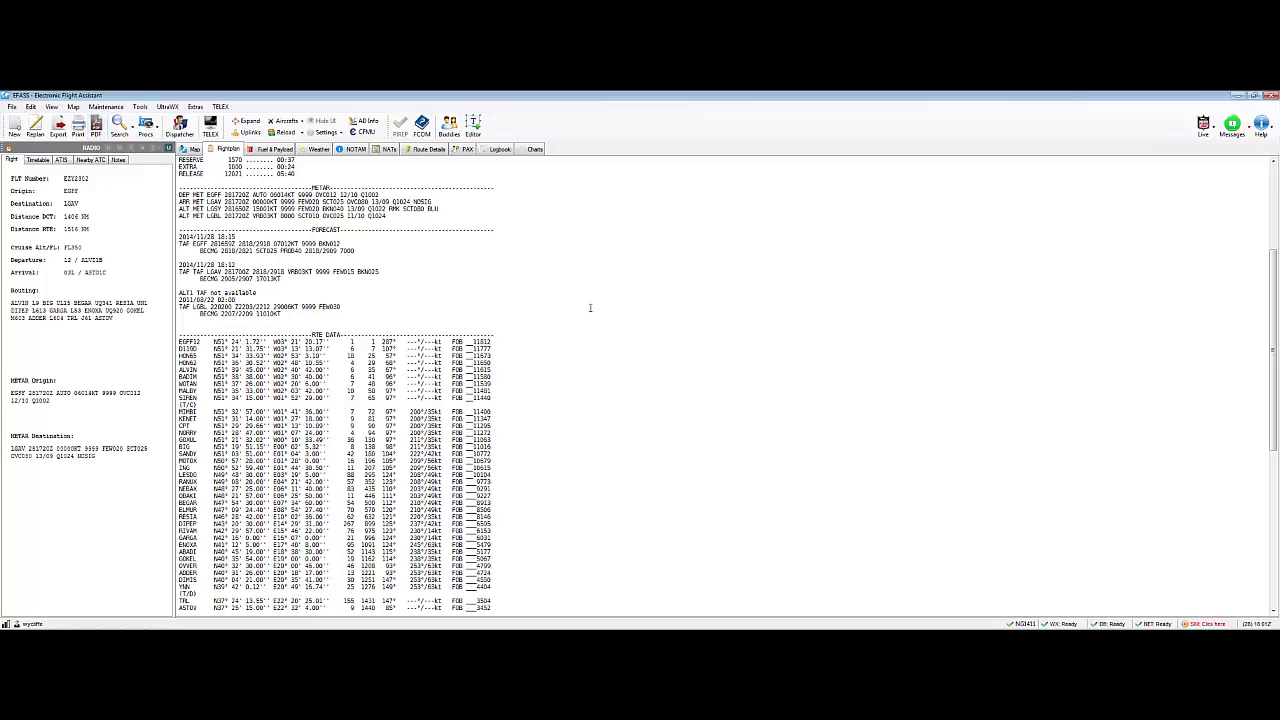
pyautogui.scroll(-10, 580, 298)
pyautogui.scroll(-5, 580, 298)
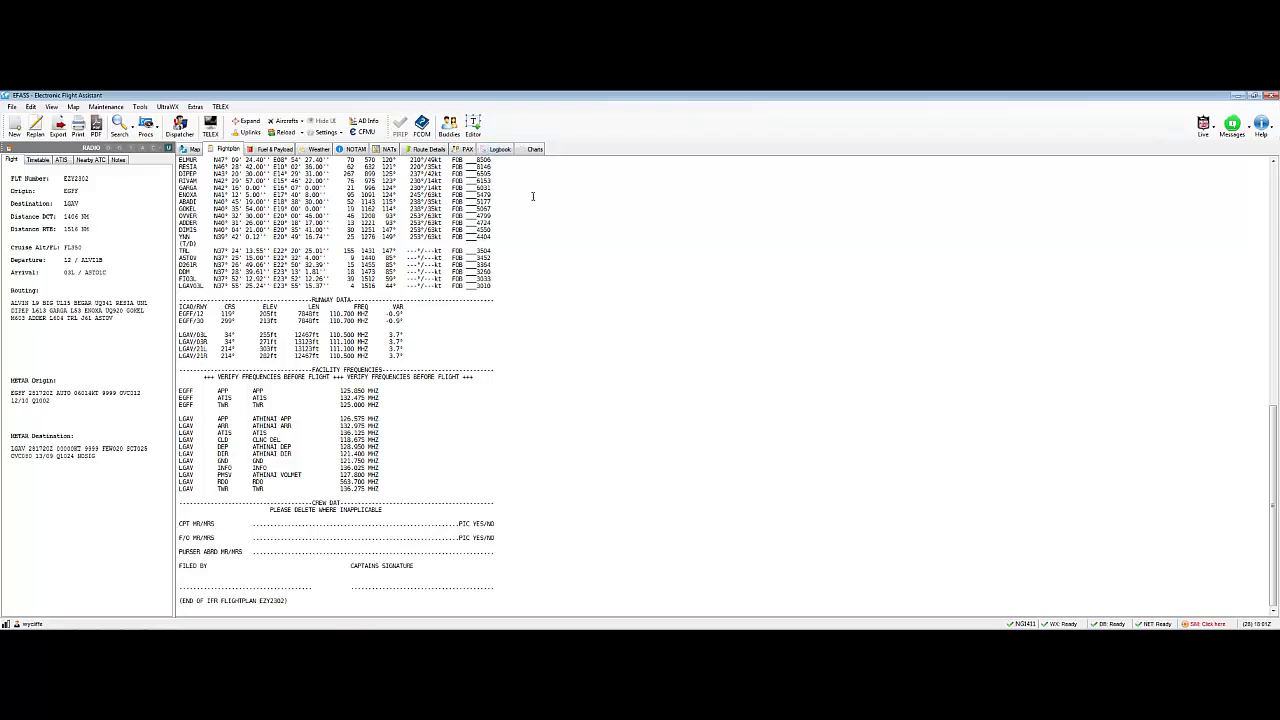
pyautogui.click(268, 149)
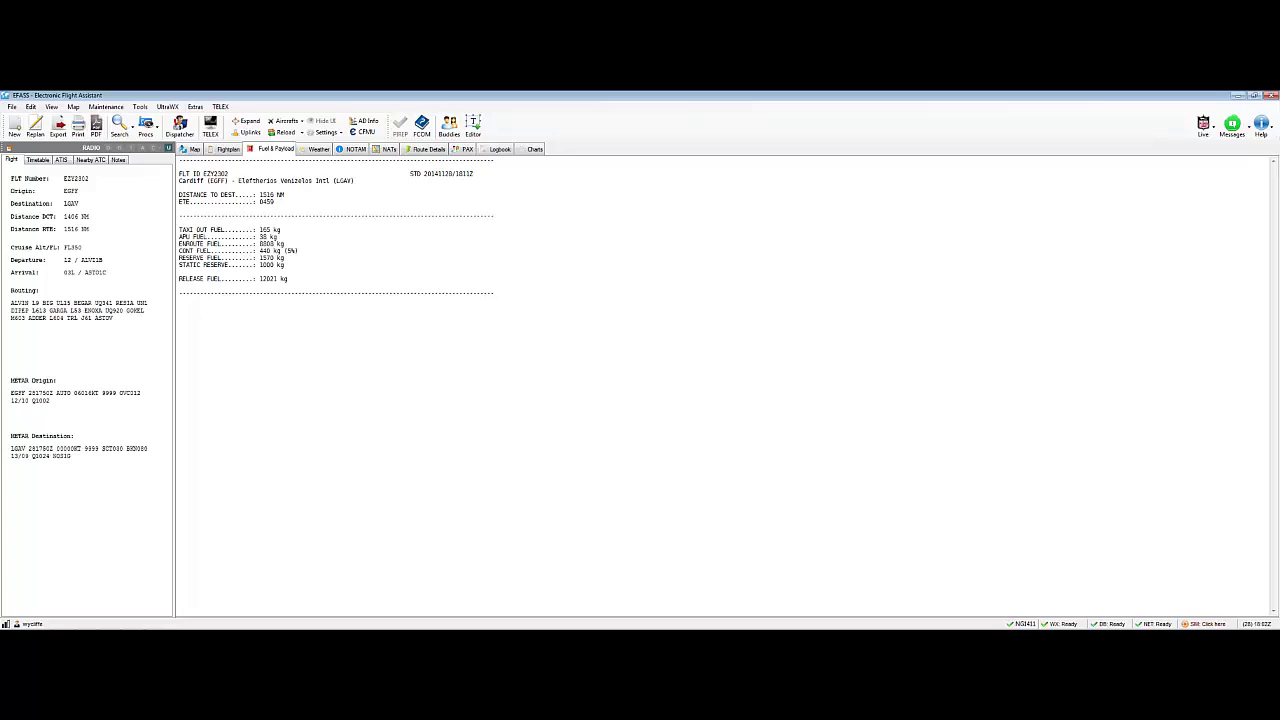
# Review the weather briefing: infrared satellite image, winds aloft chart, significant weather chart and the EGFF and LGAV weather reports.
pyautogui.click(318, 149)
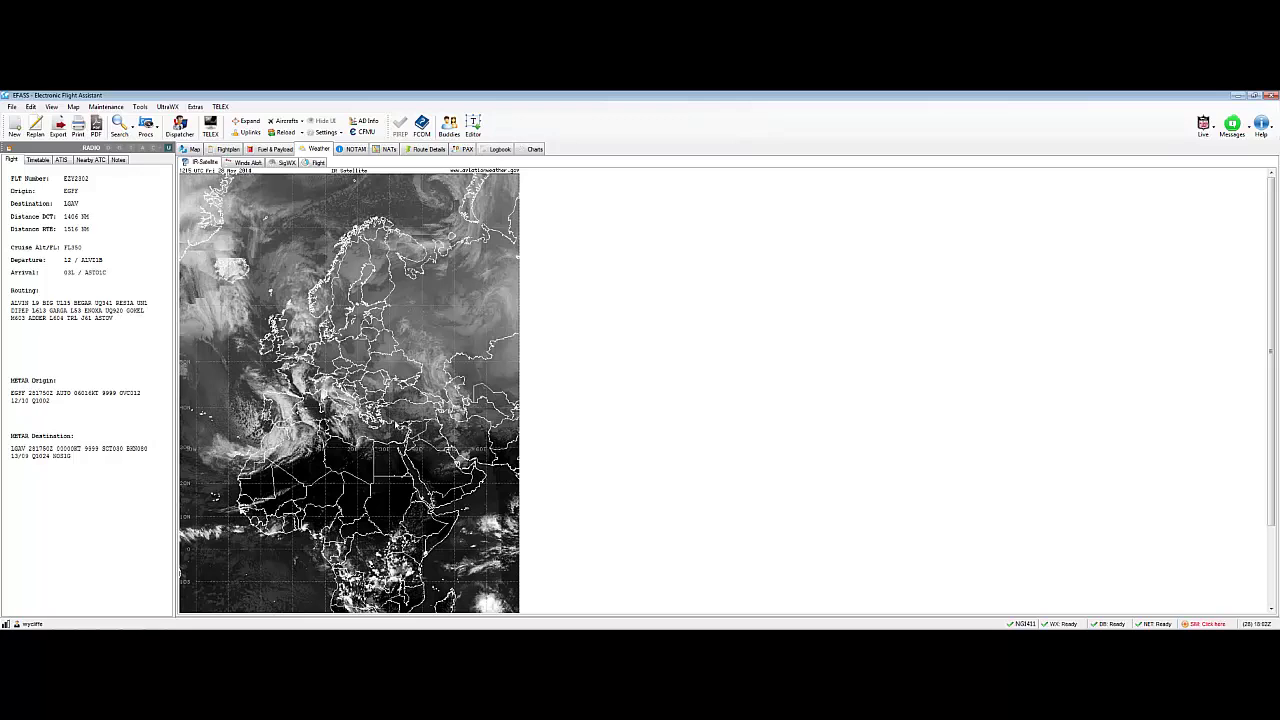
pyautogui.click(252, 164)
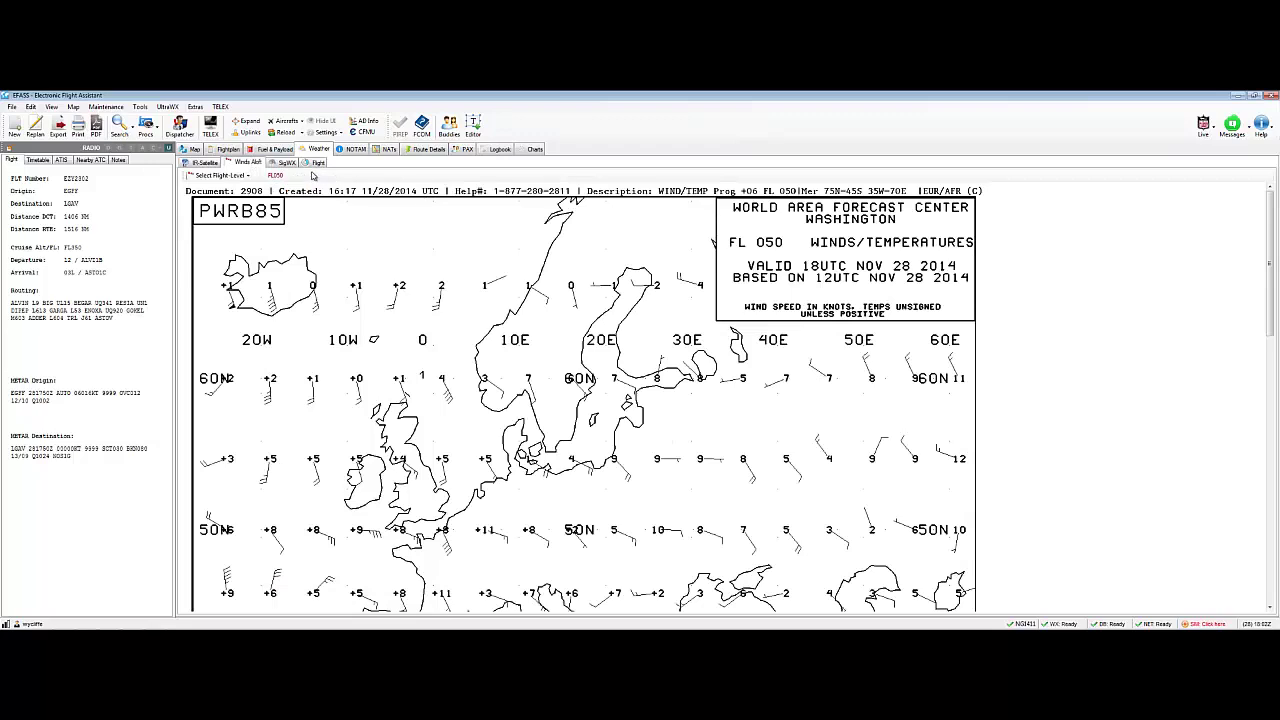
pyautogui.click(274, 164)
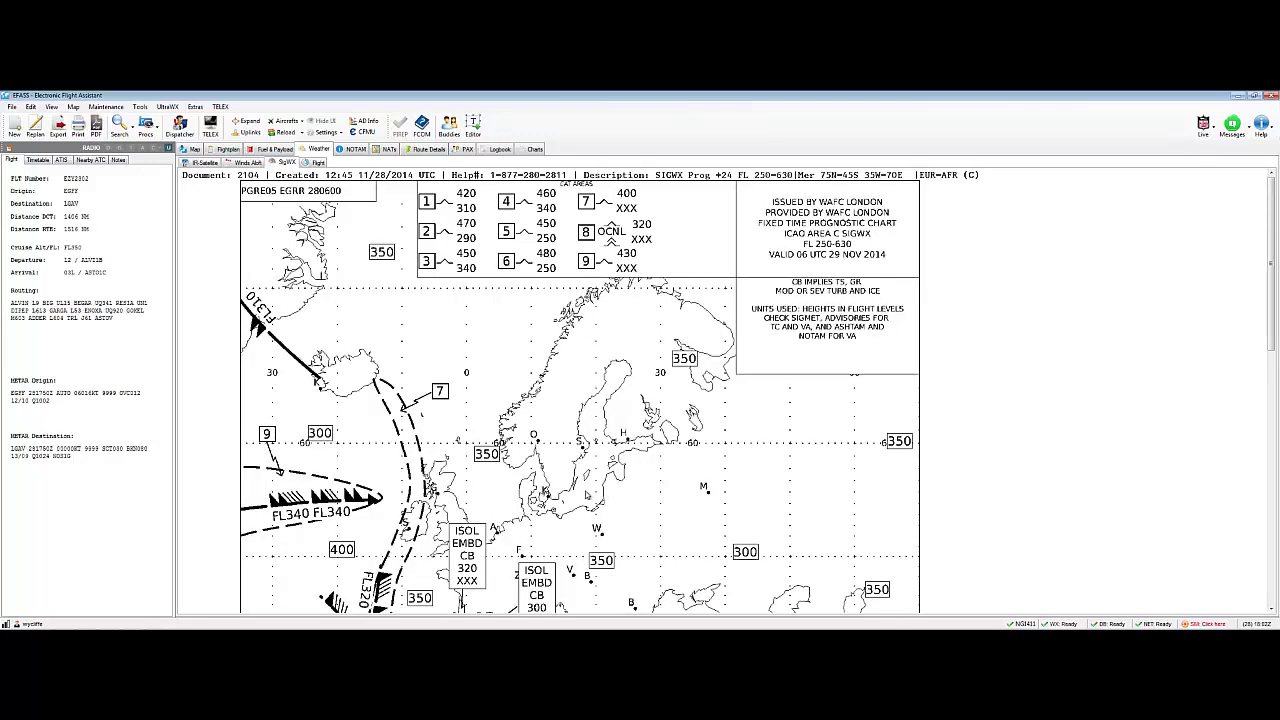
pyautogui.scroll(-1, 1216, 299)
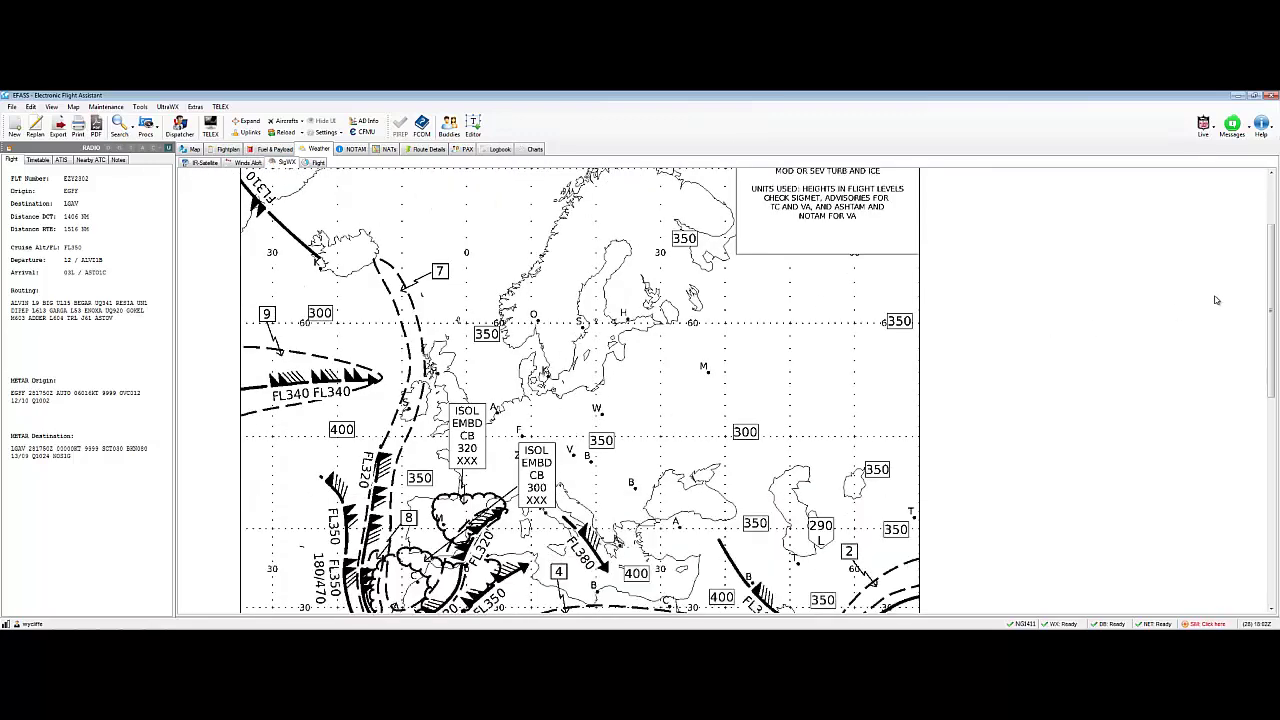
pyautogui.scroll(-1, 1216, 299)
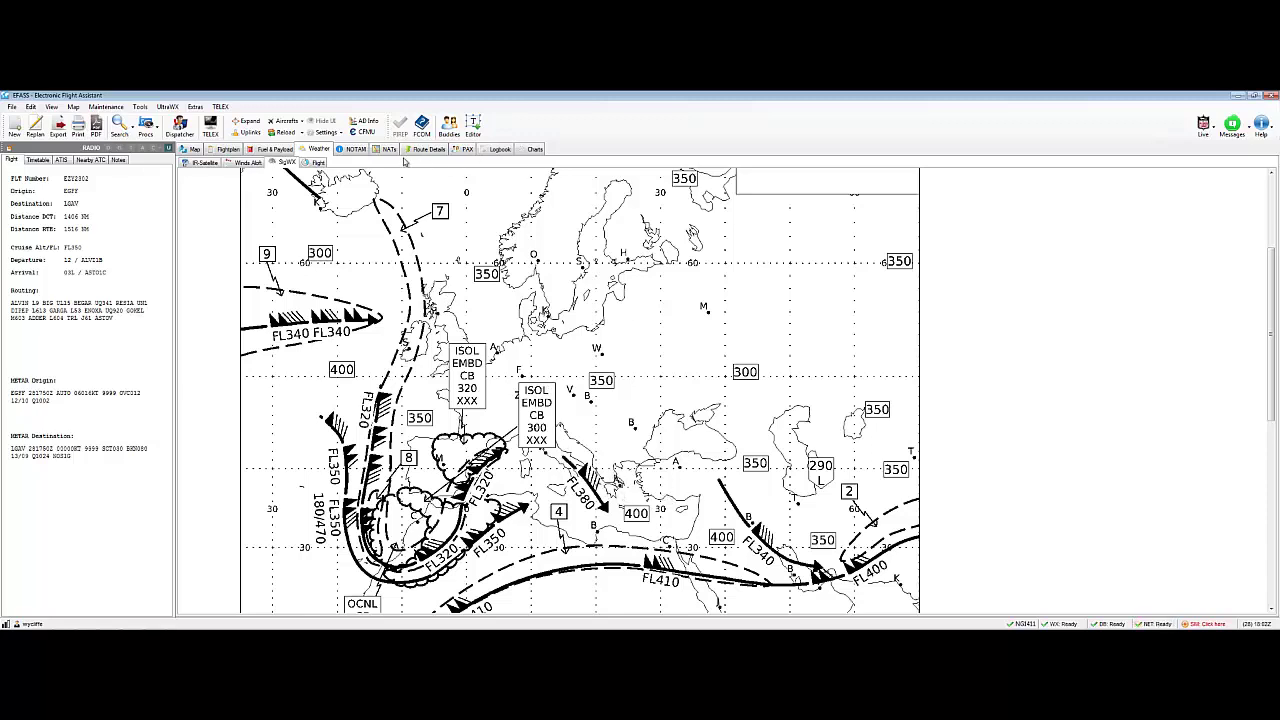
pyautogui.click(356, 149)
pyautogui.click(318, 149)
pyautogui.click(318, 163)
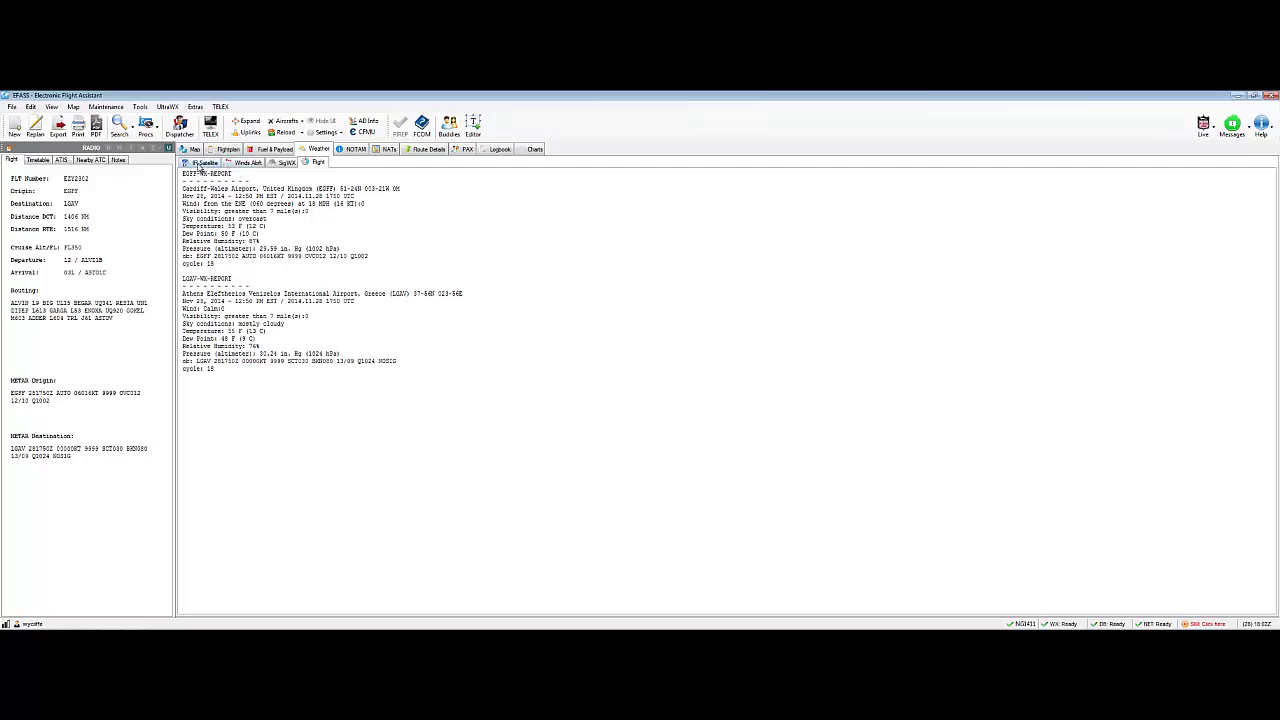
pyautogui.click(202, 163)
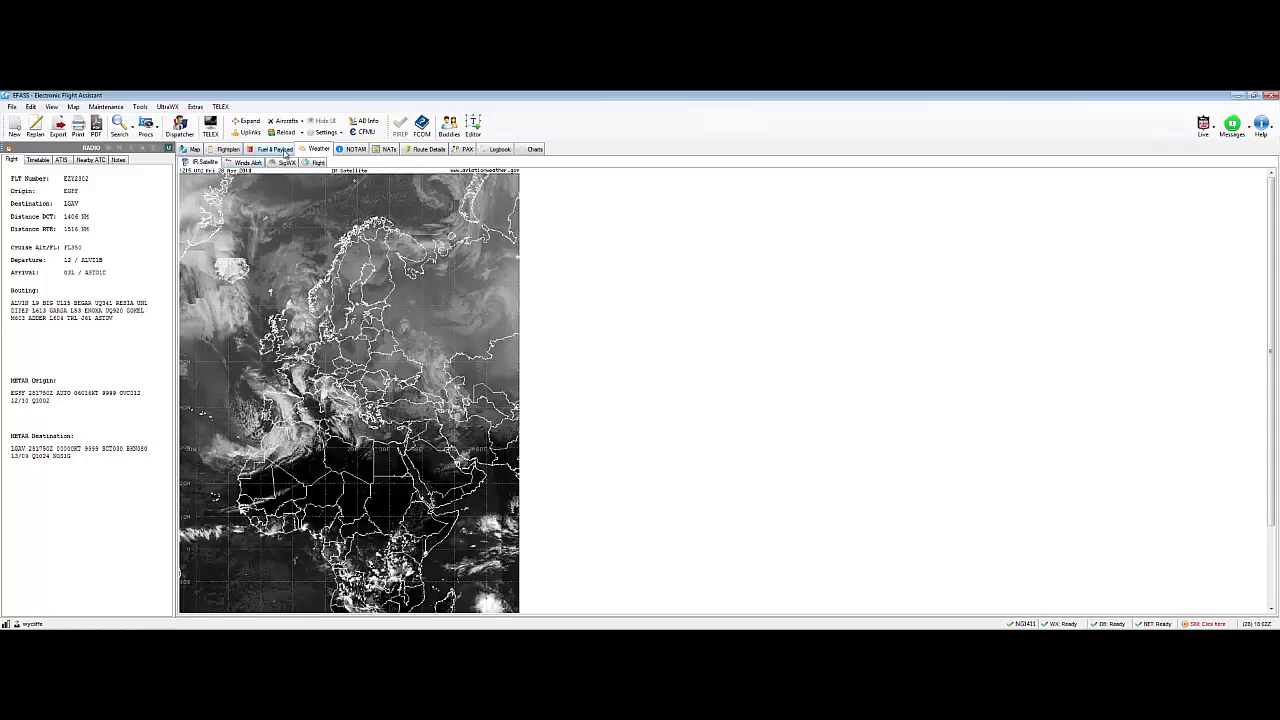
# Look over the NOTAMs for EGFF and LGAV, the North Atlantic tracks and the waypoint-by-waypoint route details.
pyautogui.click(352, 149)
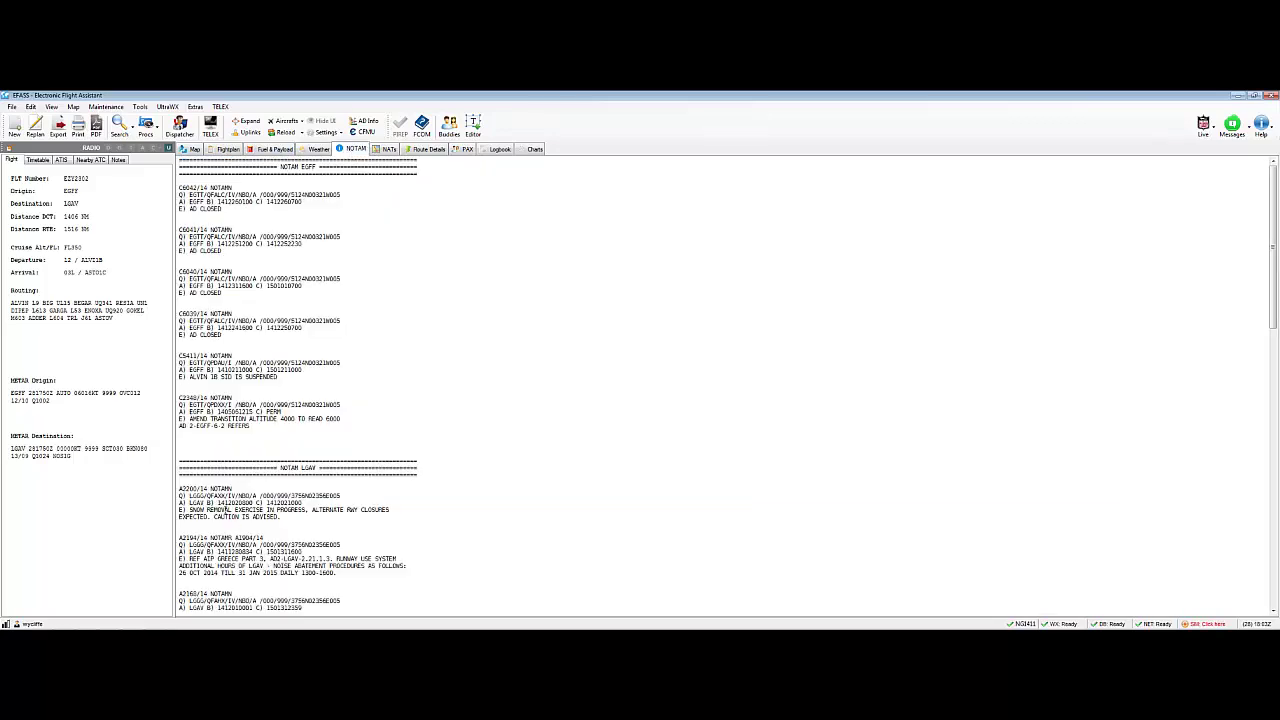
pyautogui.click(394, 149)
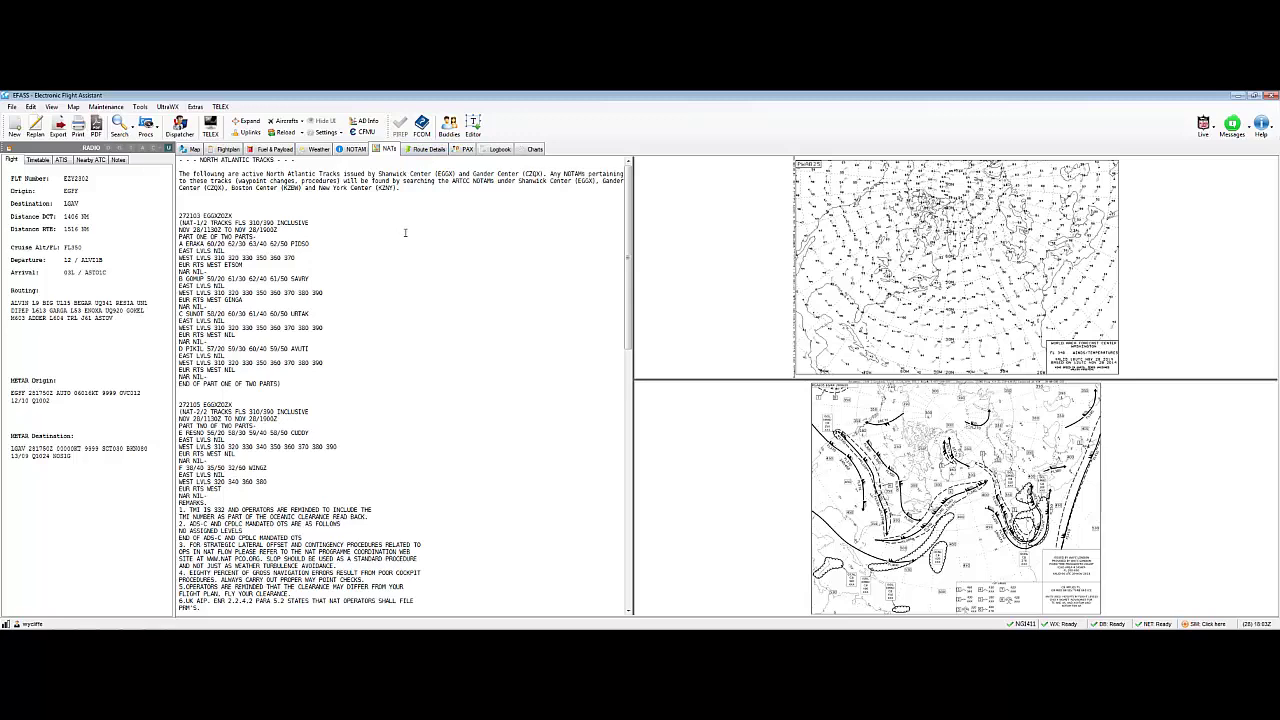
pyautogui.click(434, 149)
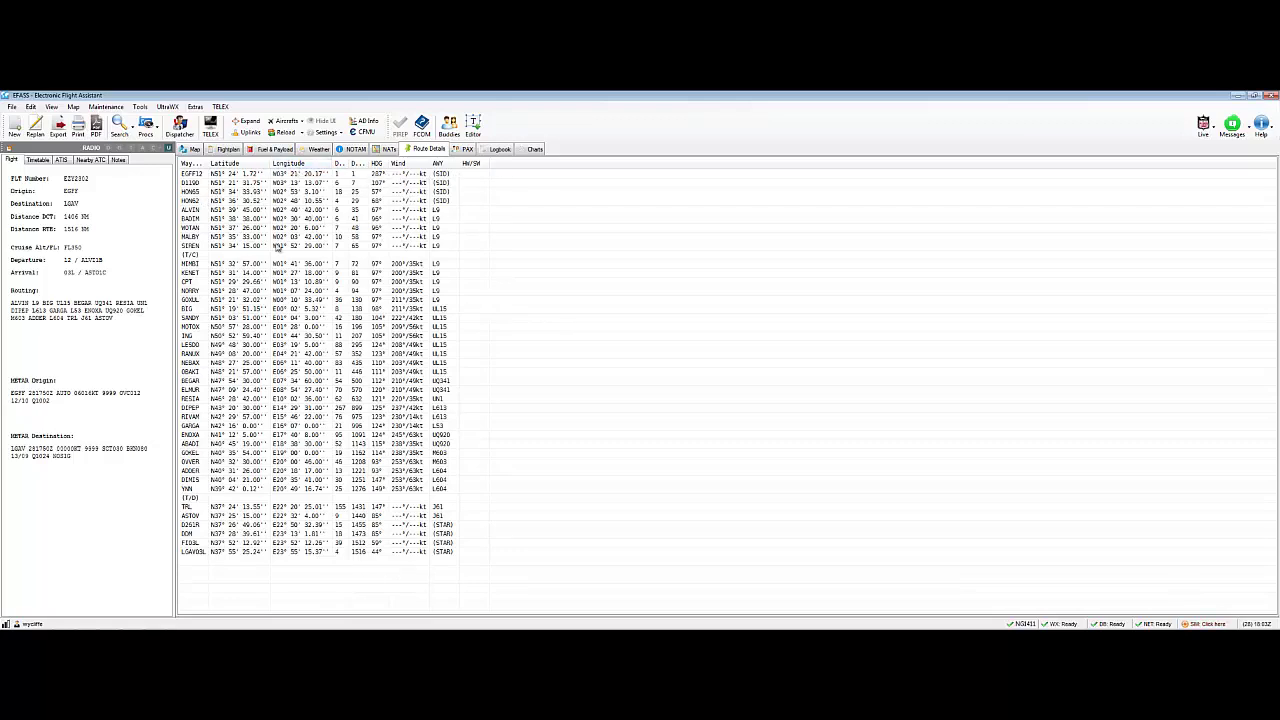
# Look through the flight's passenger list to its last entry and back up.
pyautogui.click(468, 150)
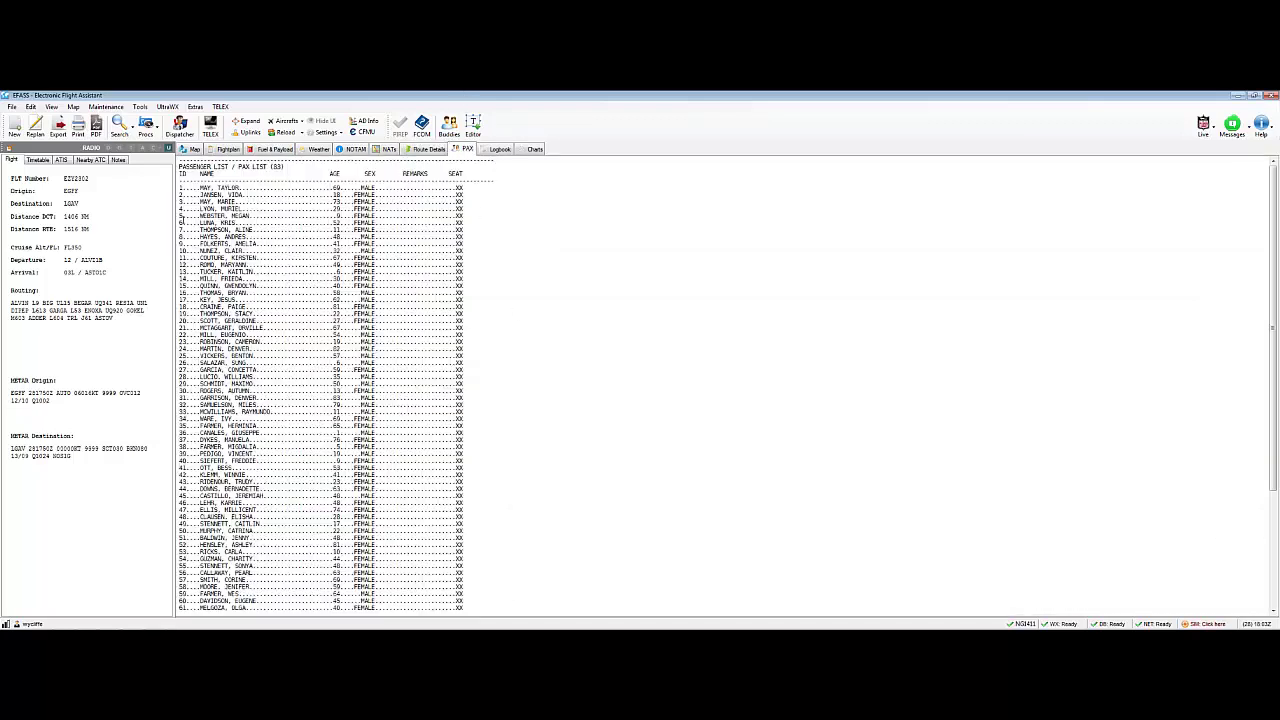
pyautogui.click(541, 220)
pyautogui.scroll(-2, 541, 220)
pyautogui.scroll(-5, 267, 297)
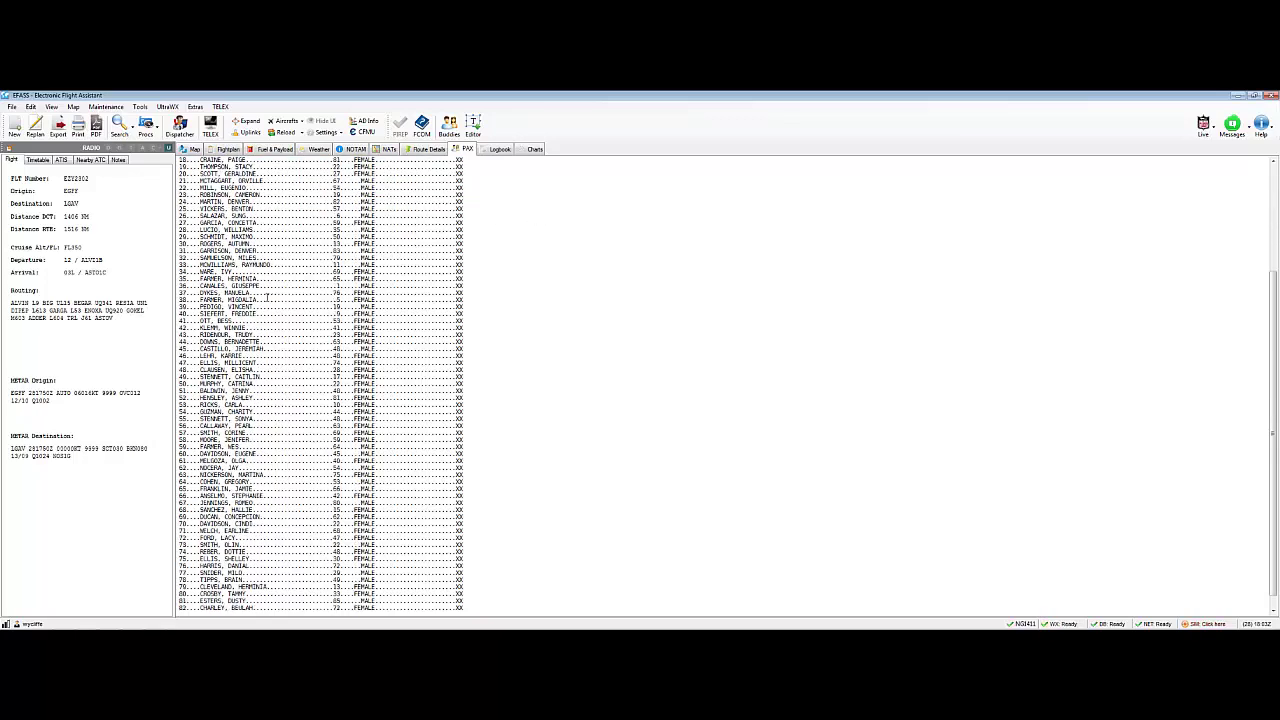
pyautogui.scroll(-1, 243, 349)
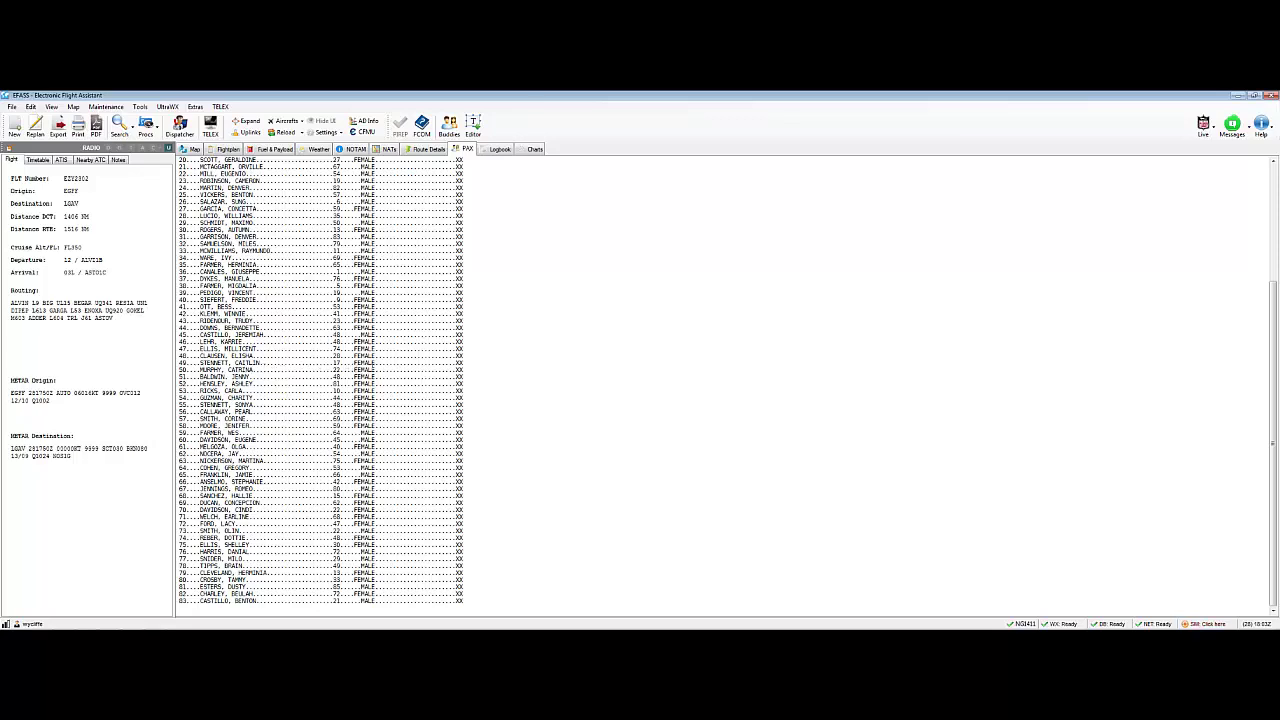
pyautogui.scroll(6, 305, 445)
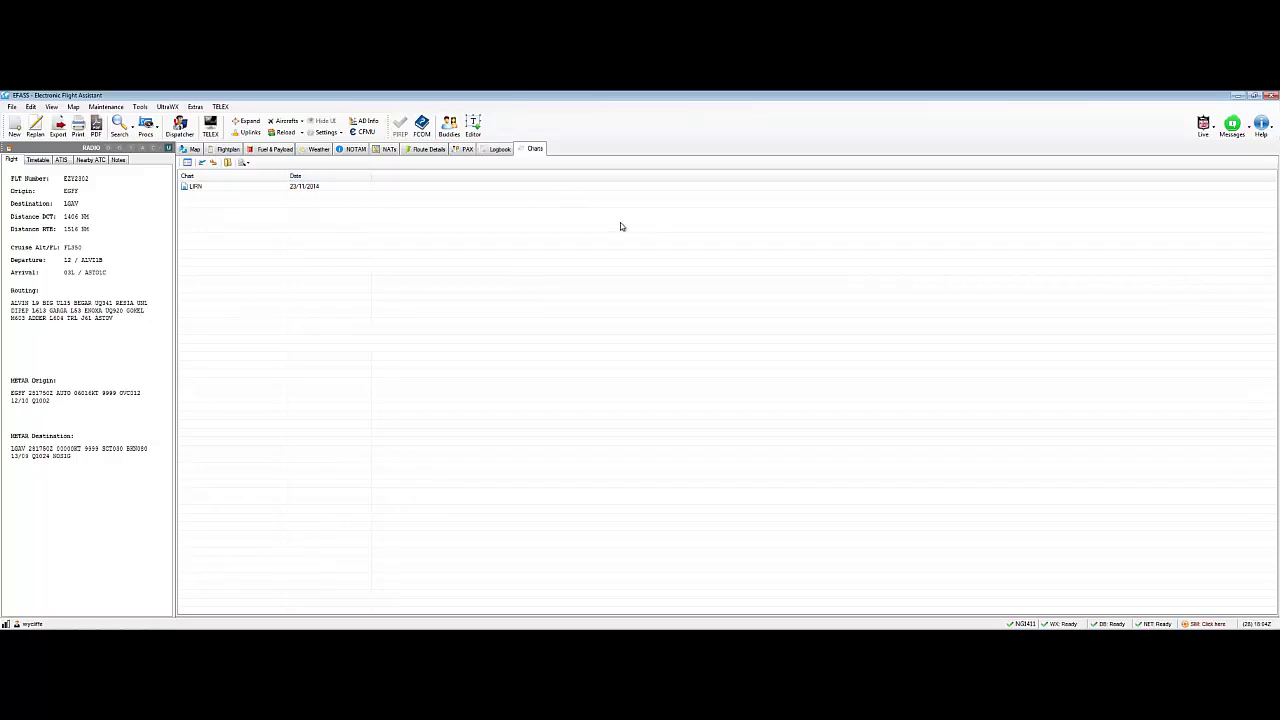
# Open the LIRN chart PDF in Adobe Reader, look through its arrival and approach pages, and close it.
pyautogui.click(200, 188)
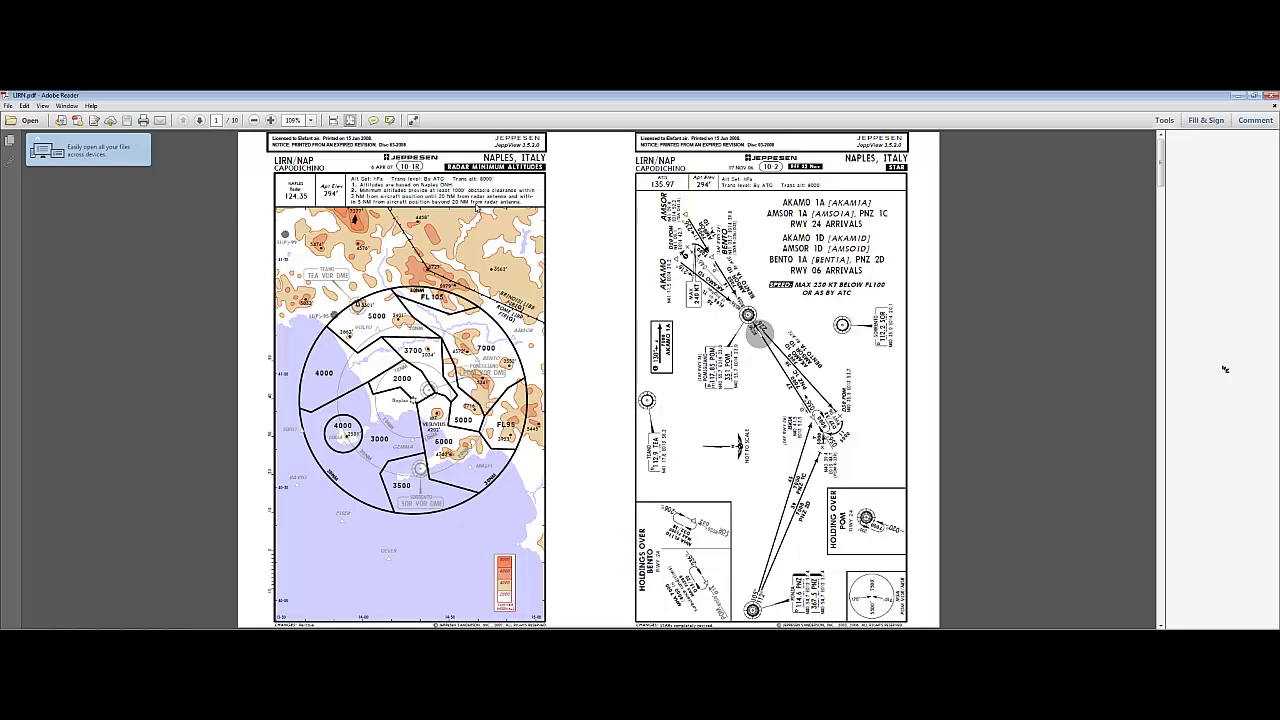
pyautogui.scroll(-3, 1065, 335)
pyautogui.scroll(-4, 1040, 330)
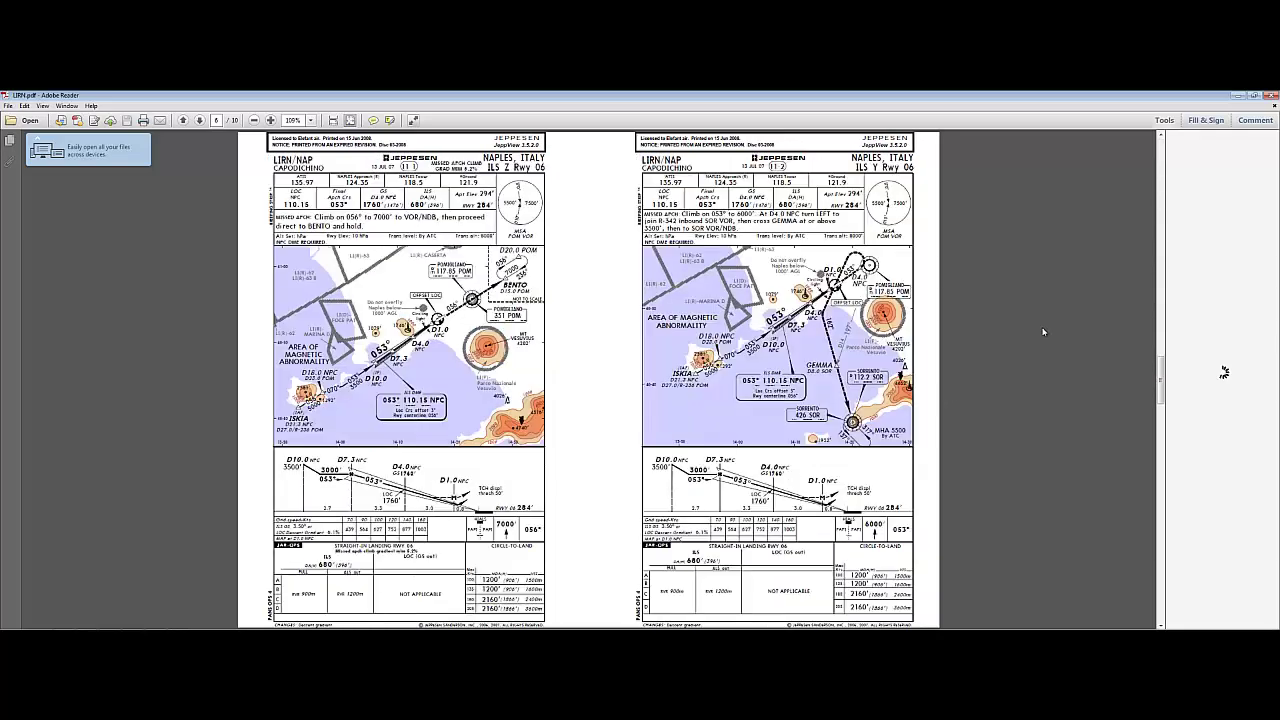
pyautogui.scroll(4, 1031, 326)
pyautogui.scroll(-2, 1026, 330)
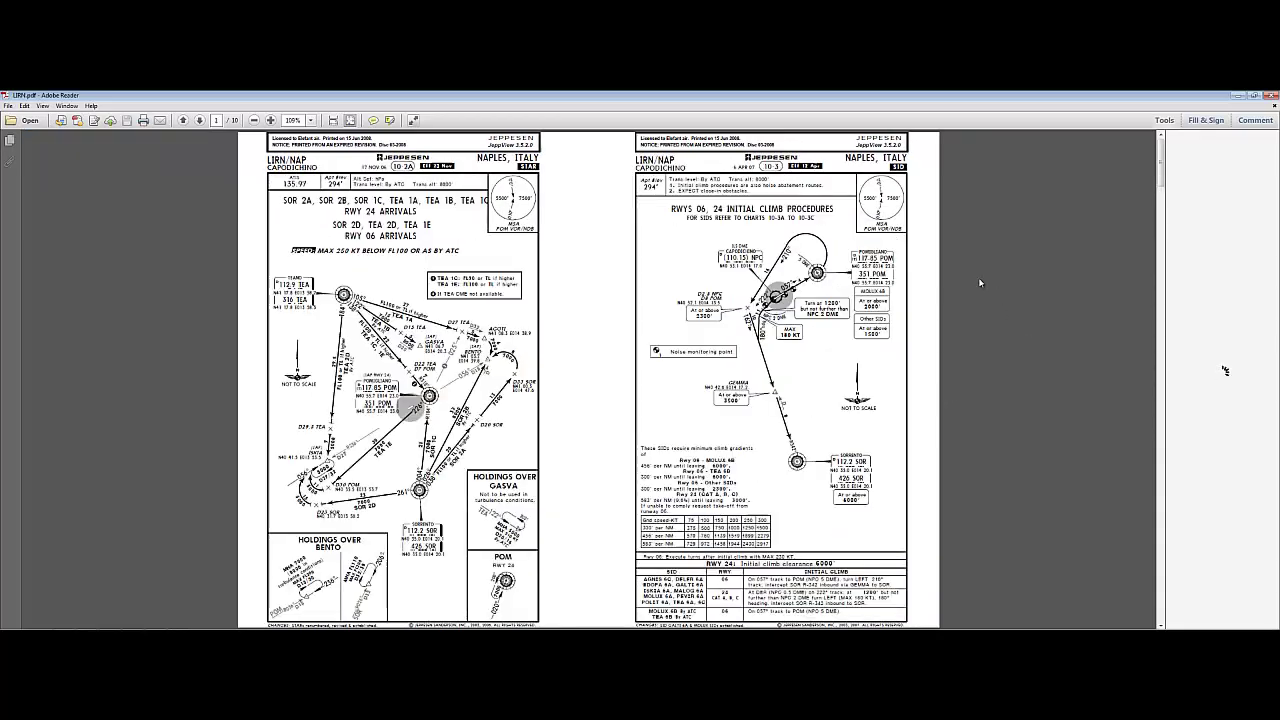
pyautogui.scroll(4, 977, 280)
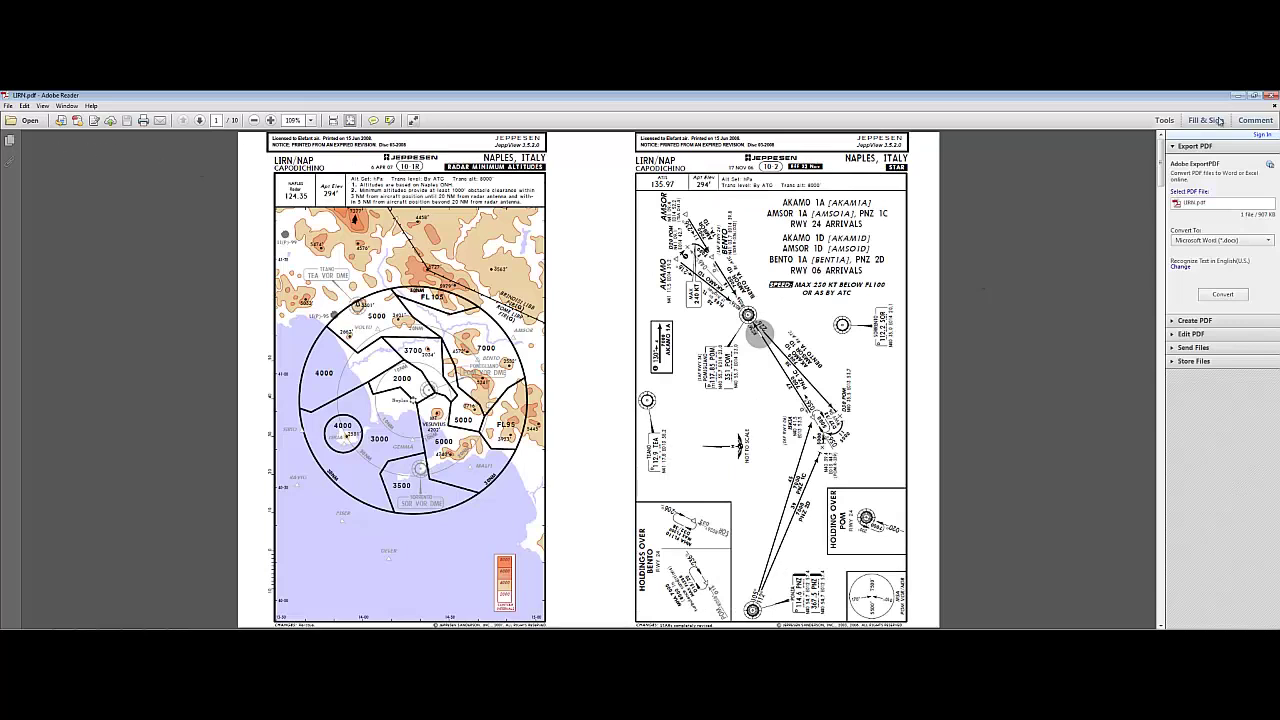
pyautogui.click(1262, 106)
pyautogui.click(1268, 97)
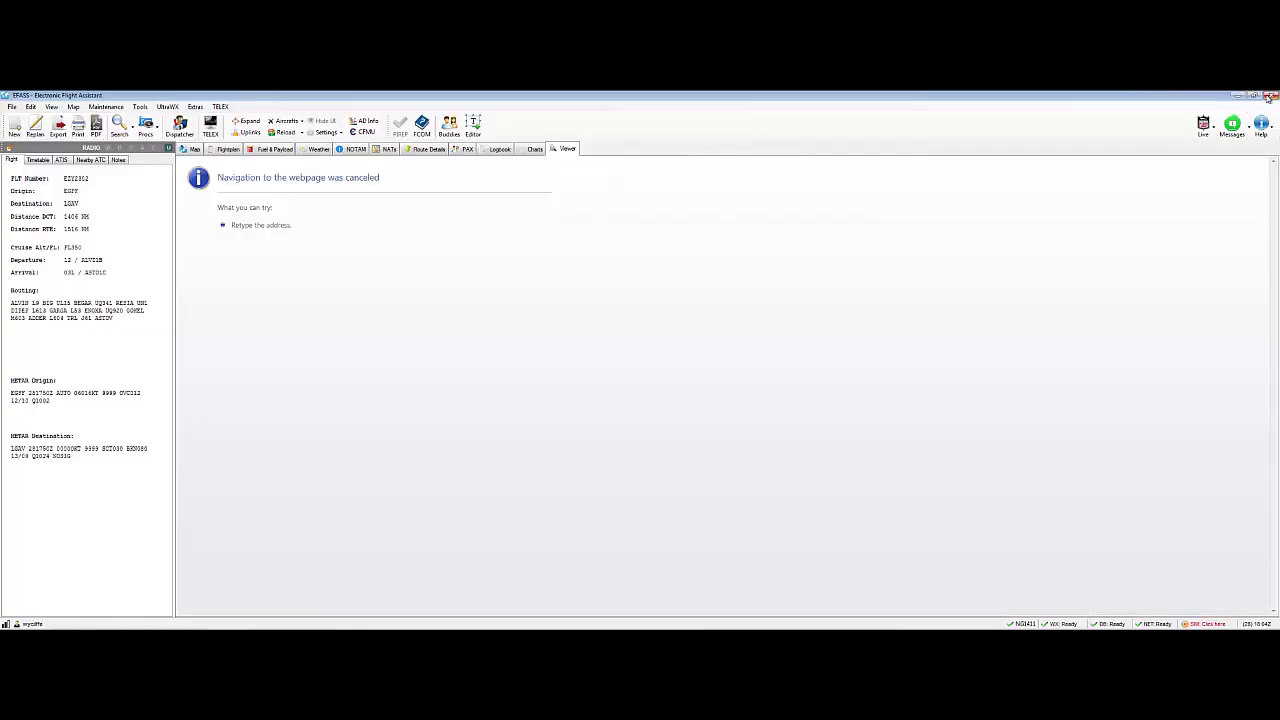
# Return to the route map and open the flight plan export window, moving it clear of the plotted route.
pyautogui.click(192, 150)
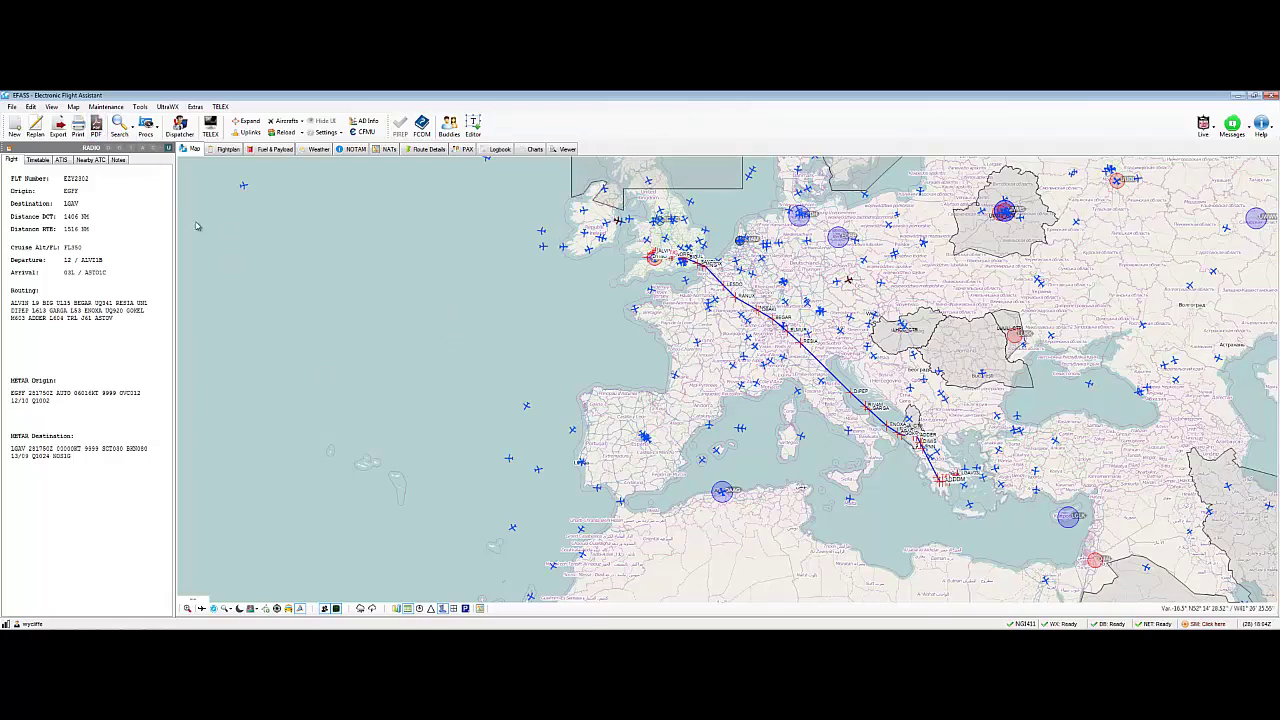
pyautogui.click(60, 126)
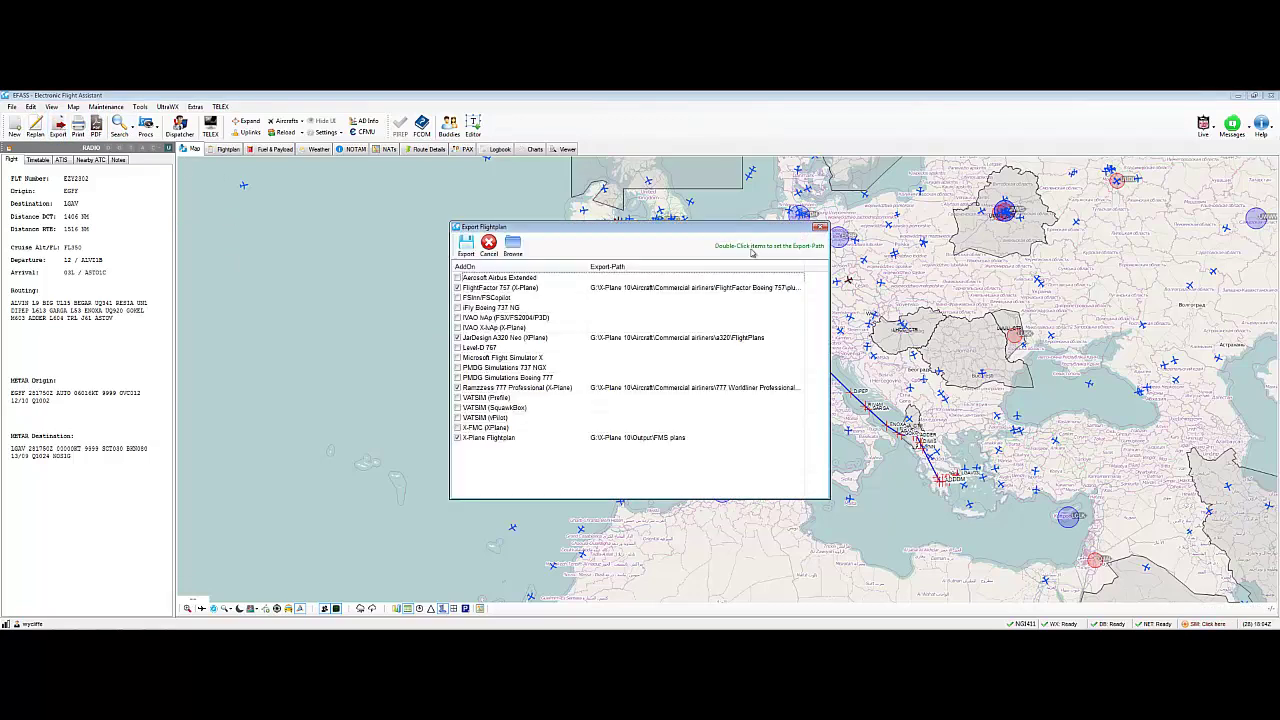
pyautogui.moveTo(640, 229); pyautogui.dragTo(615, 215)
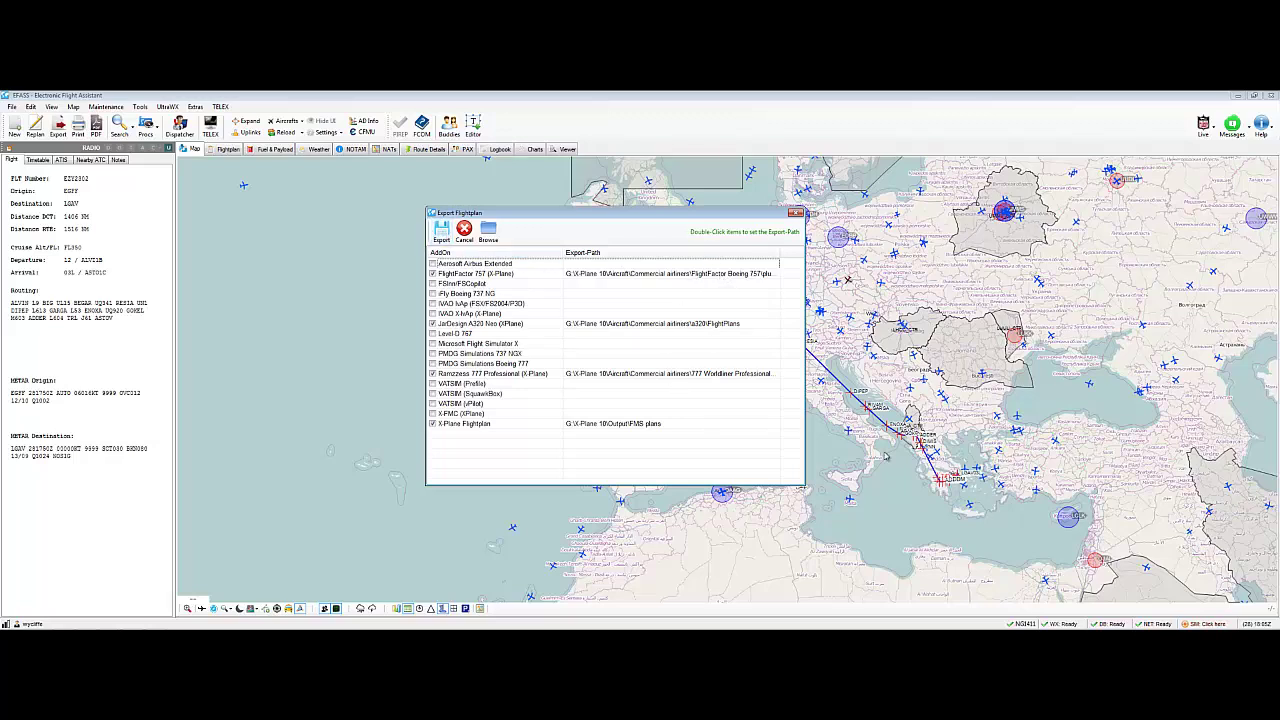
pyautogui.moveTo(664, 216); pyautogui.dragTo(492, 279)
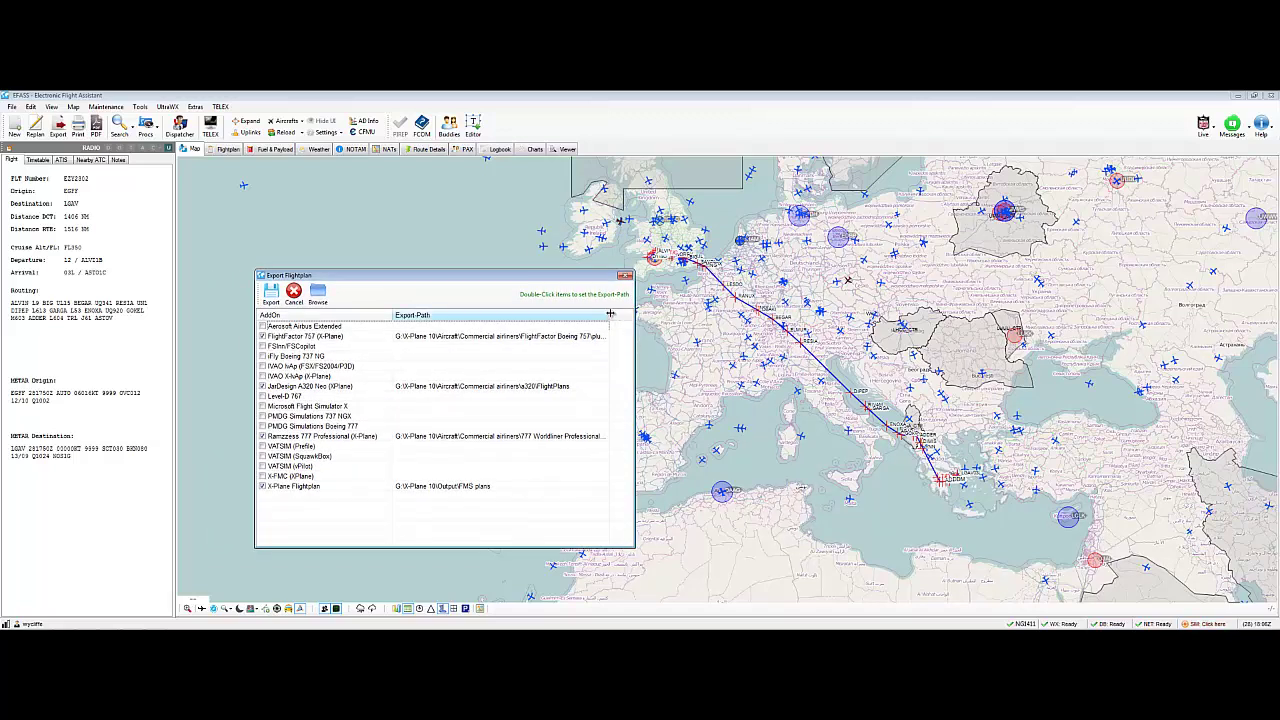
# Adjust the column widths to read the export paths, and export the plan for the FlightFactor 757, JarDesign A320 Neo, Ramzzess 777 Professional and X-Plane.
pyautogui.moveTo(610, 314); pyautogui.dragTo(650, 313)
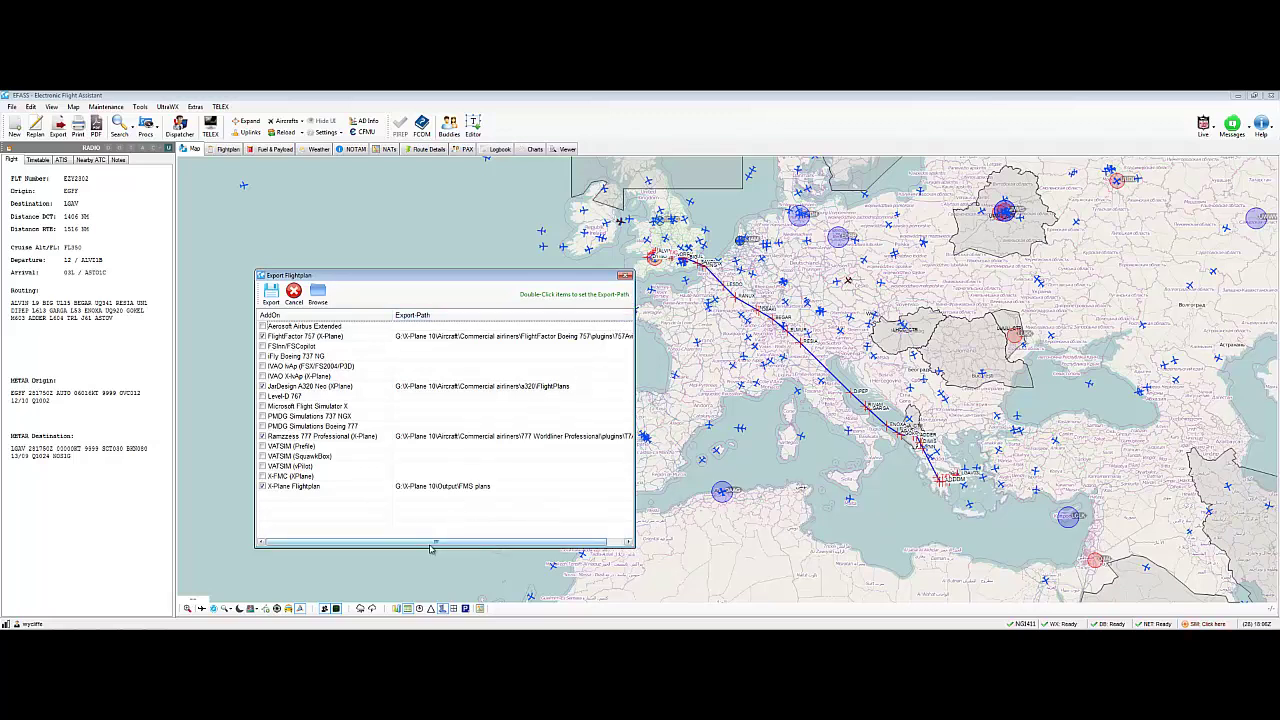
pyautogui.moveTo(430, 546); pyautogui.dragTo(560, 546)
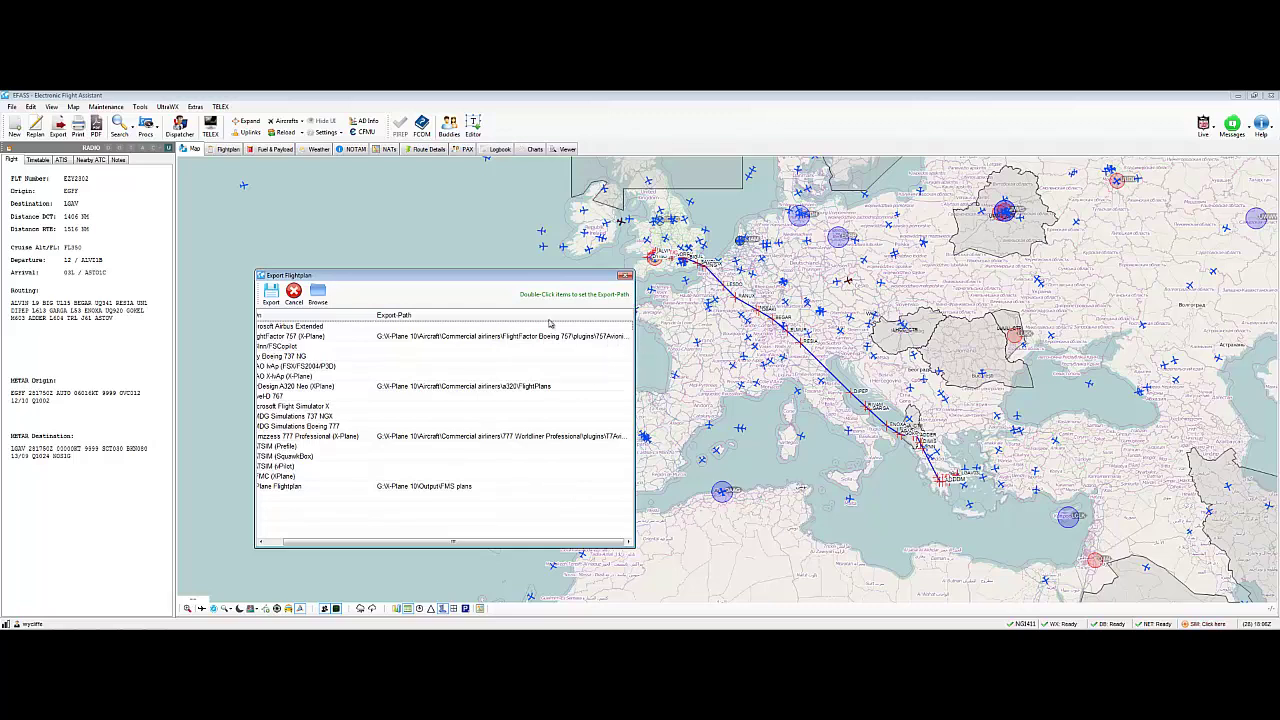
pyautogui.moveTo(375, 312); pyautogui.dragTo(331, 313)
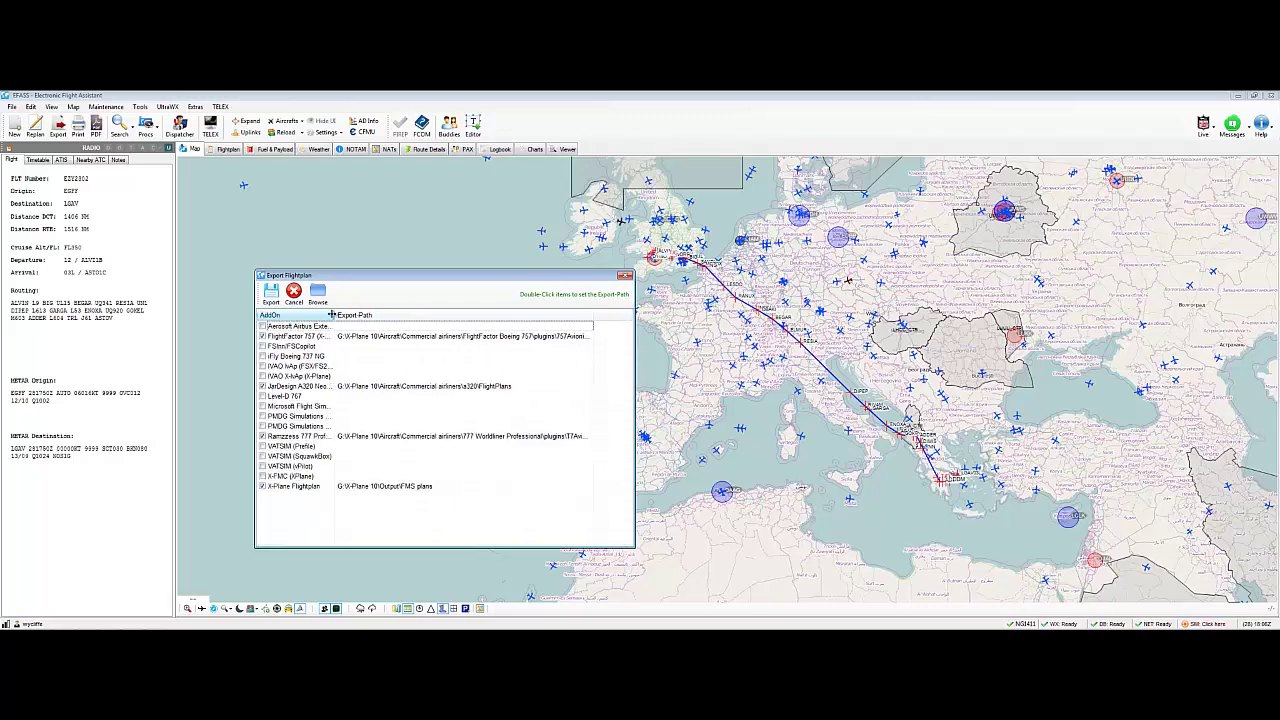
pyautogui.moveTo(606, 315); pyautogui.dragTo(652, 315)
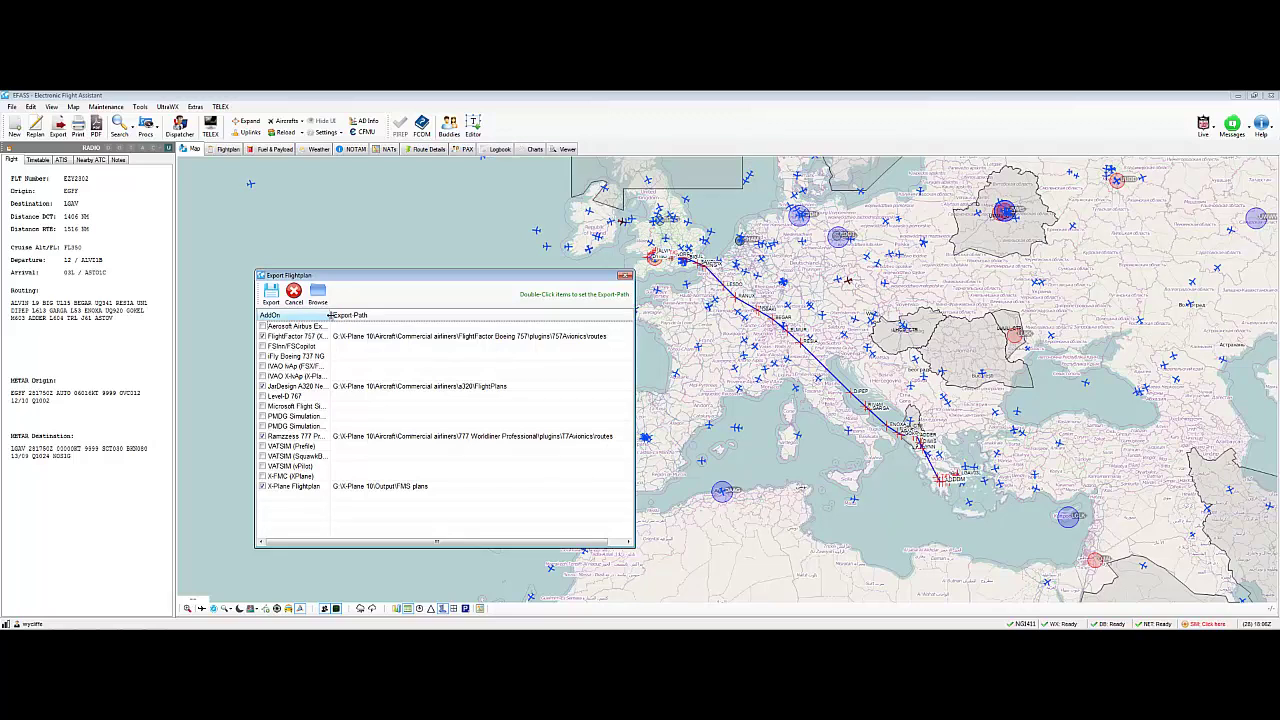
pyautogui.moveTo(330, 315); pyautogui.dragTo(390, 315)
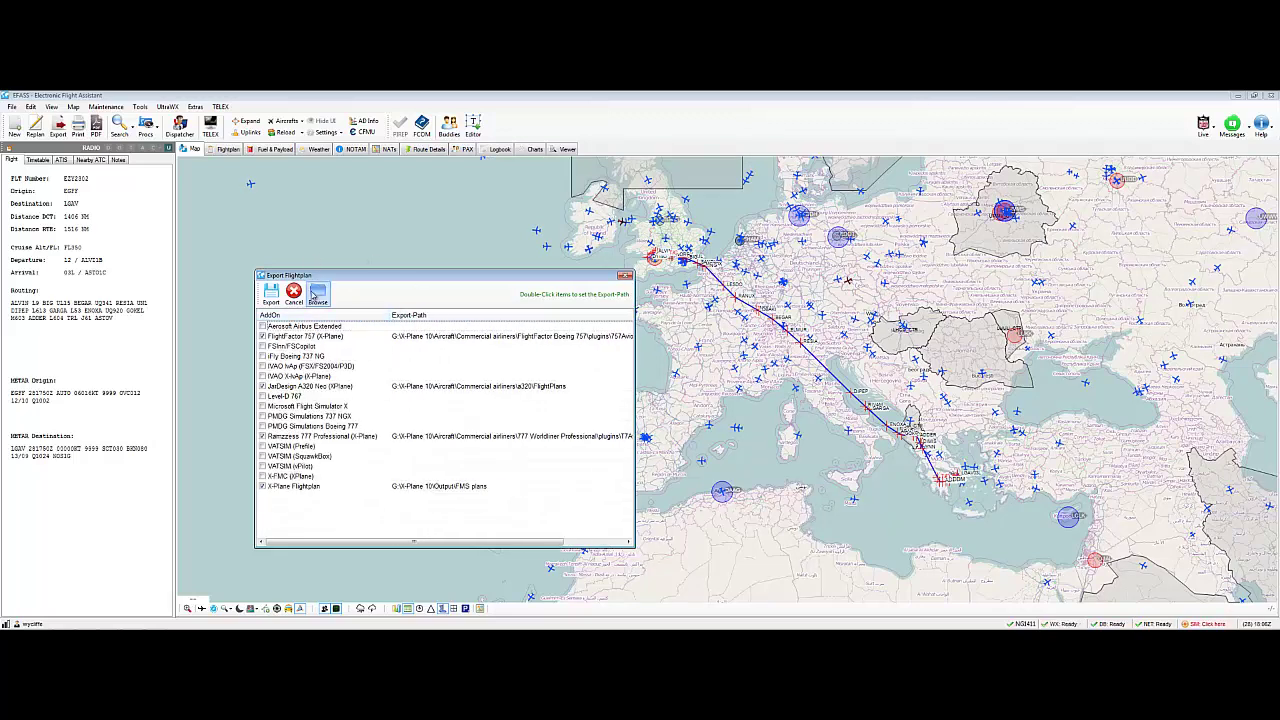
pyautogui.click(271, 292)
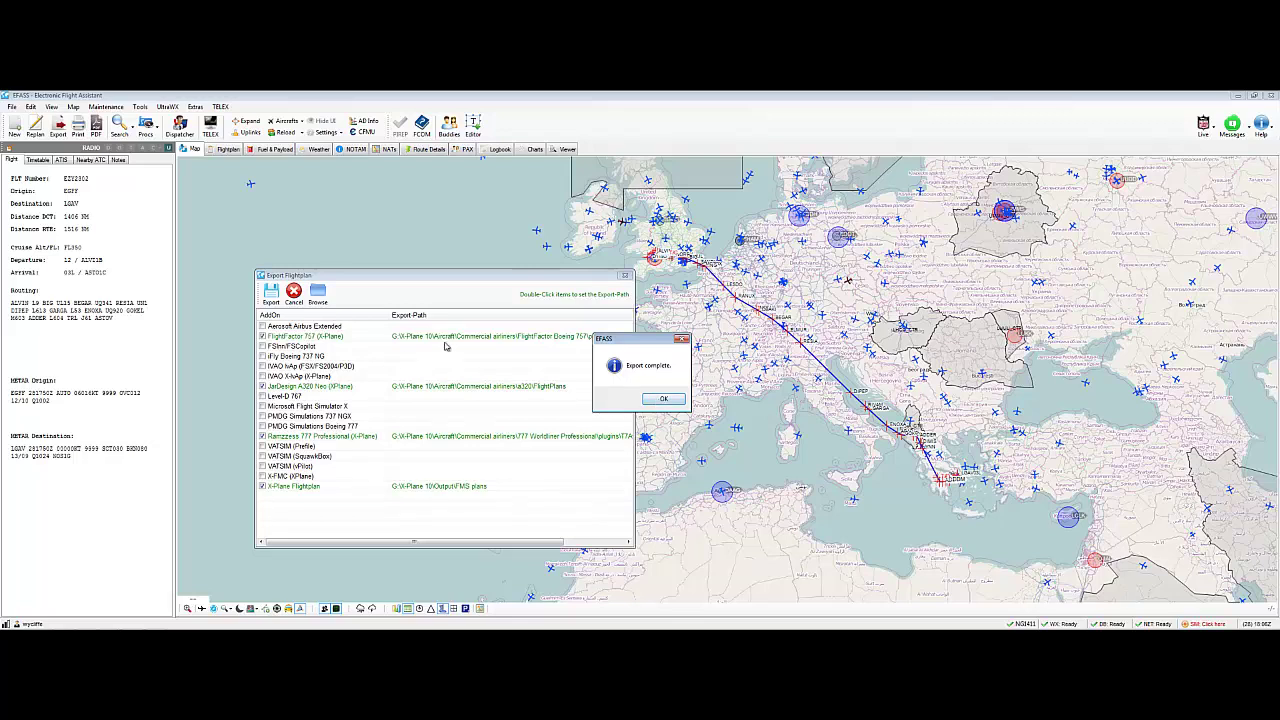
pyautogui.click(663, 399)
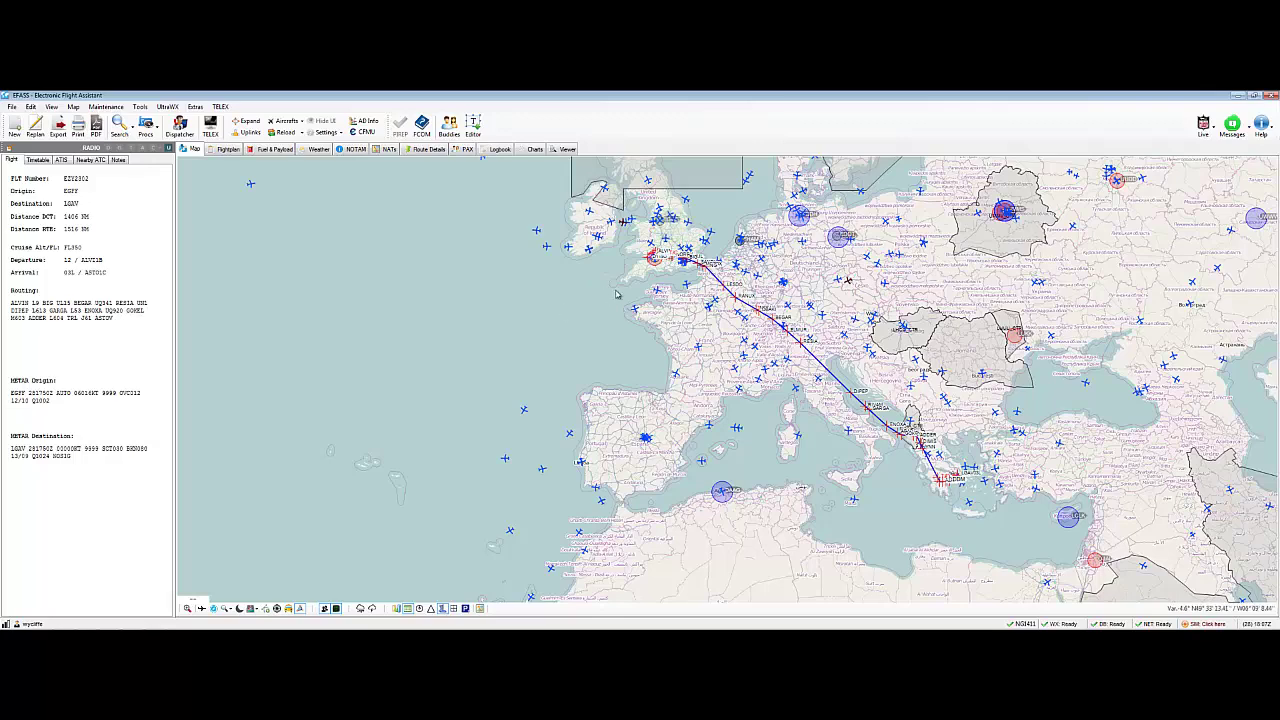
pyautogui.rightClick(560, 337)
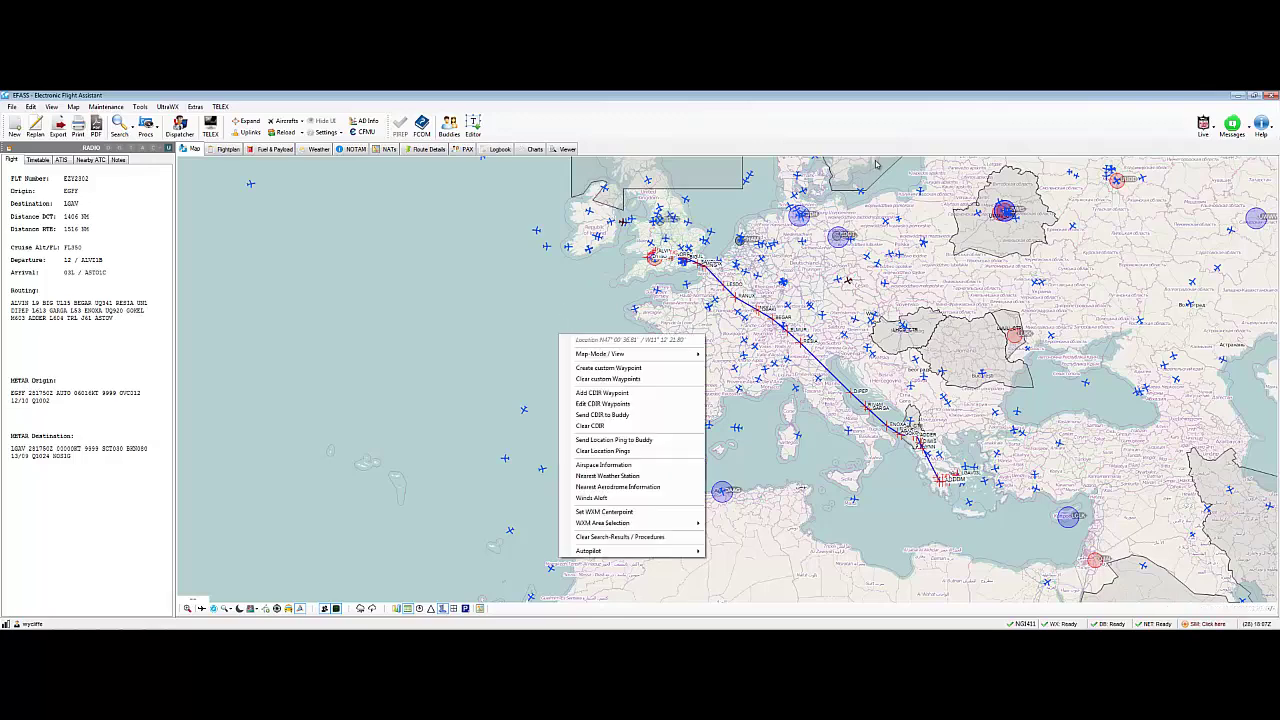
pyautogui.click(756, 210)
pyautogui.moveTo(760, 205); pyautogui.dragTo(652, 259)
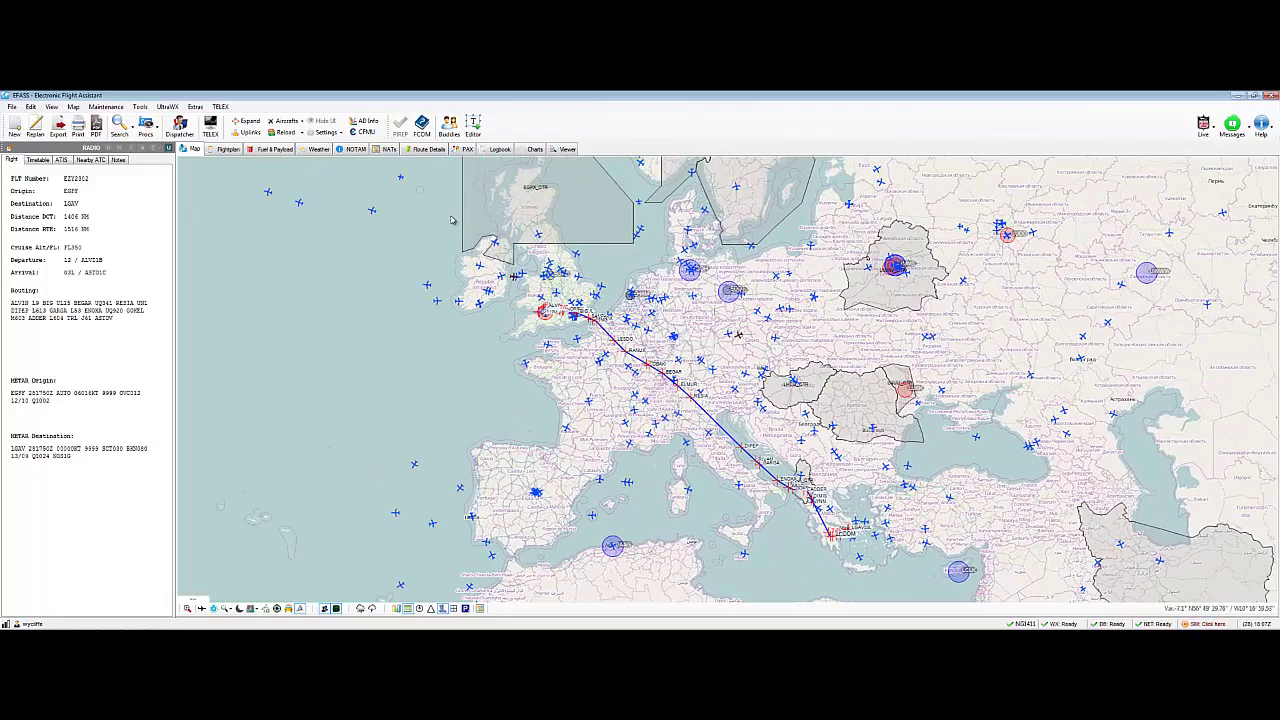
pyautogui.scroll(2, 700, 360)
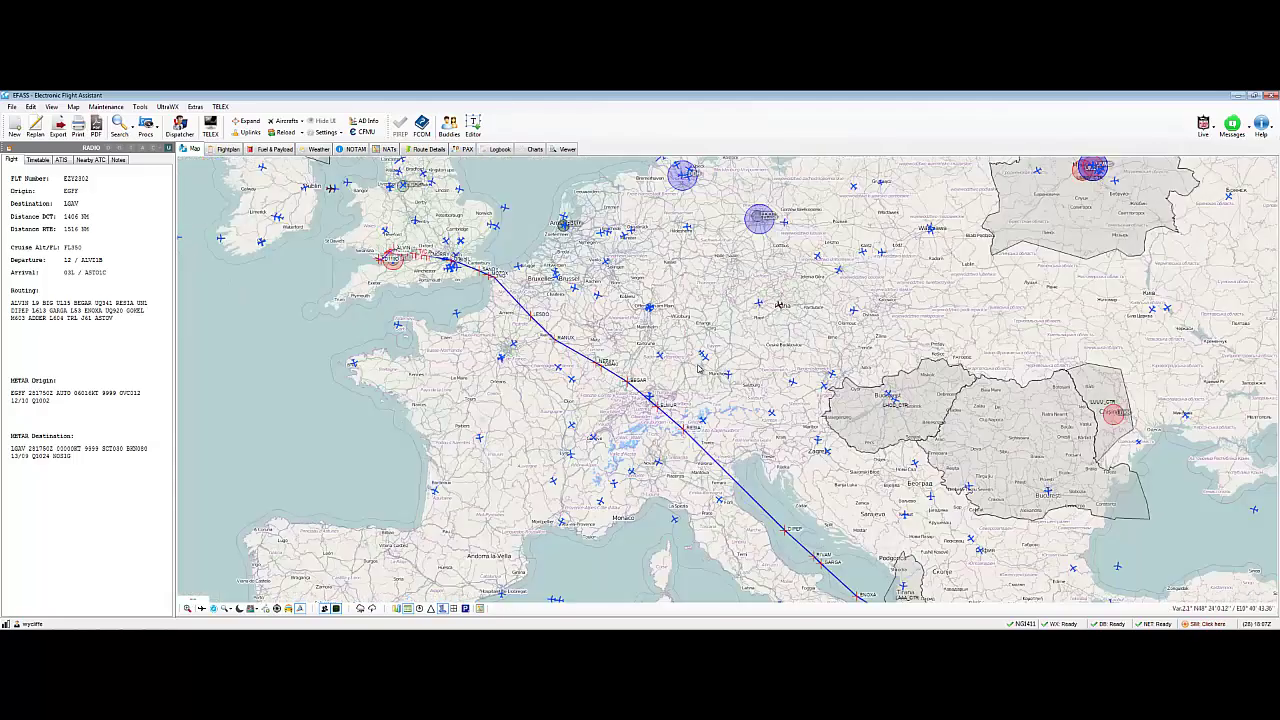
pyautogui.scroll(-3, 699, 368)
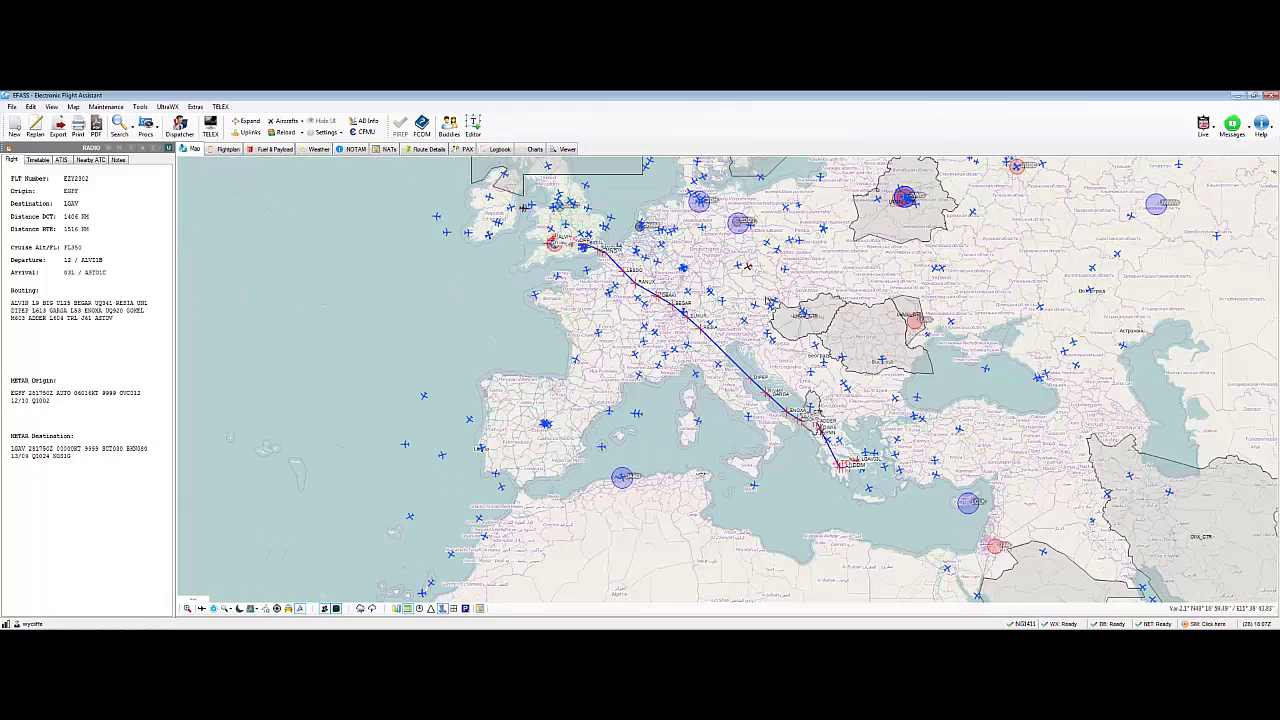
pyautogui.moveTo(766, 299); pyautogui.dragTo(746, 302)
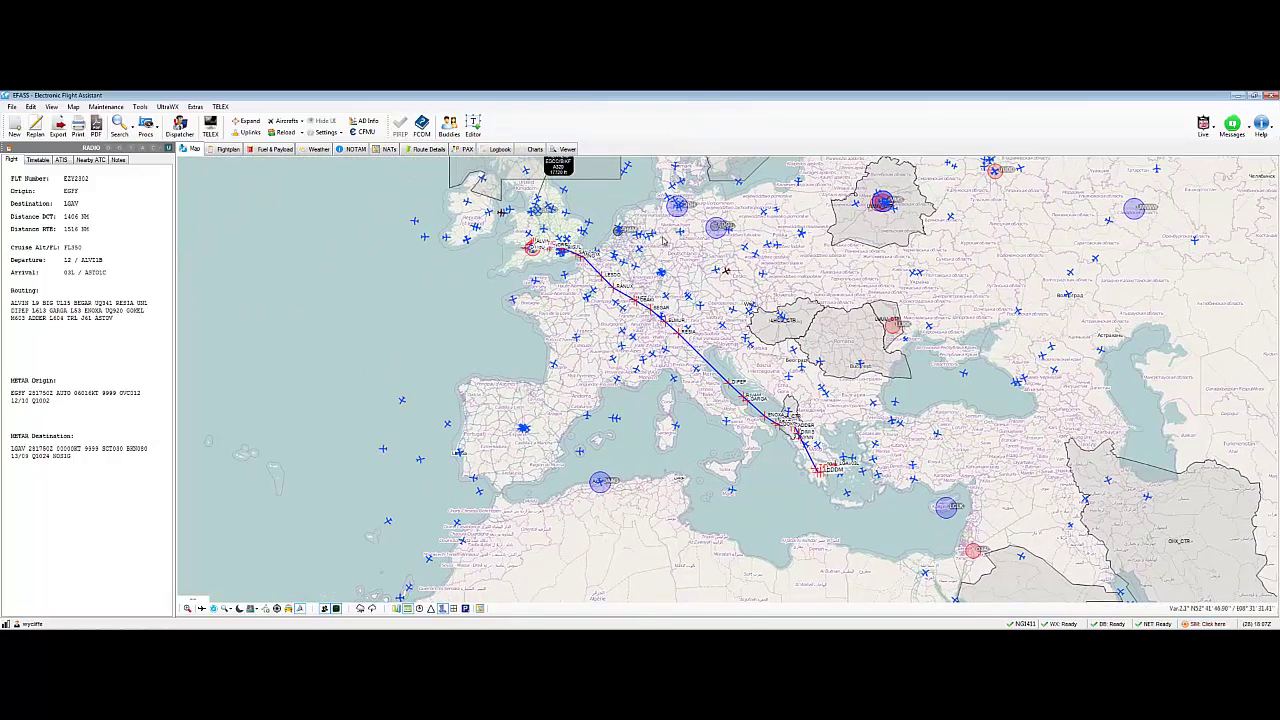